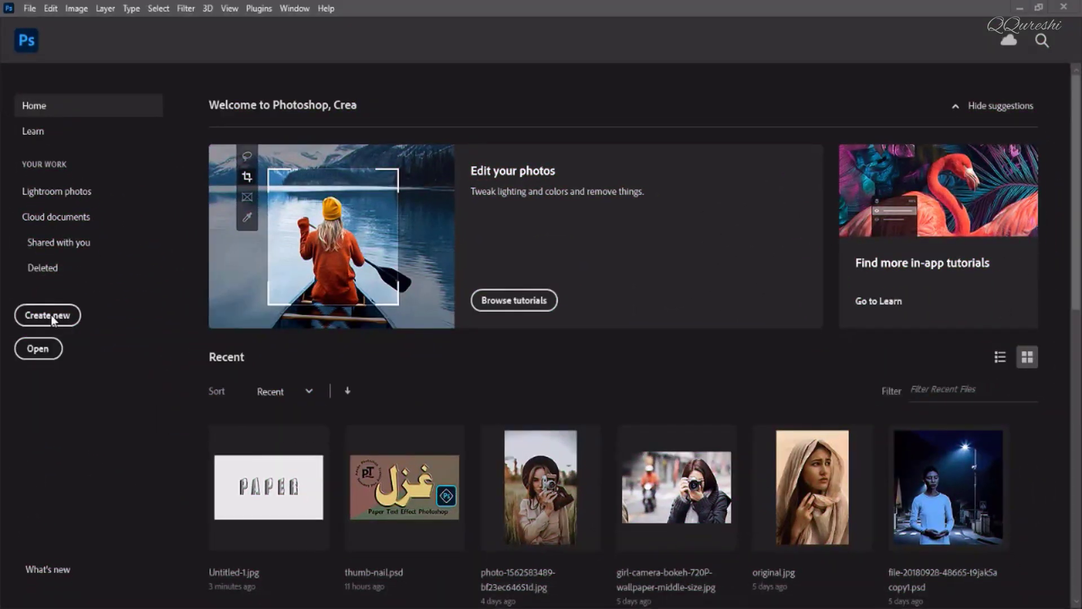
- Create a blank 1280 × 720 px, 72 ppi document with a white background from the preset
click(51, 315)
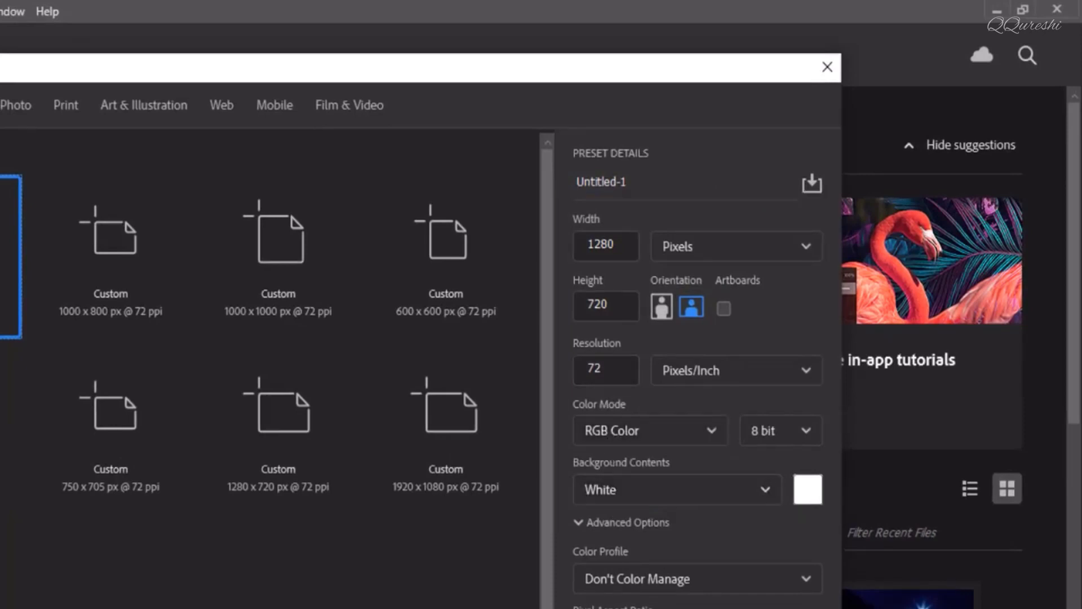
click(671, 606)
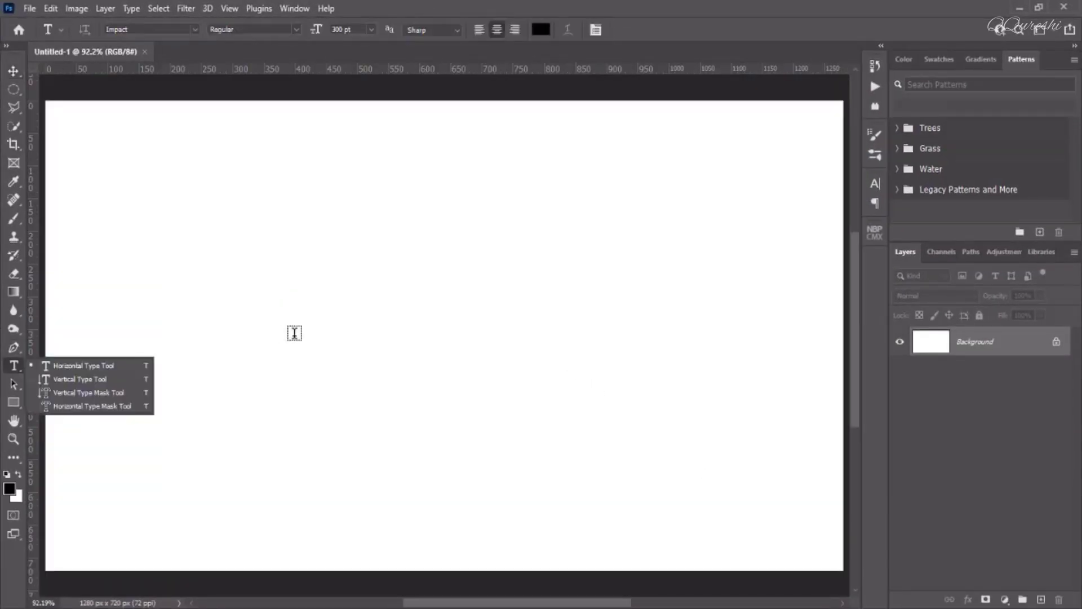
- Type a 300 pt Impact letter P text layer and duplicate it twice
click(228, 331)
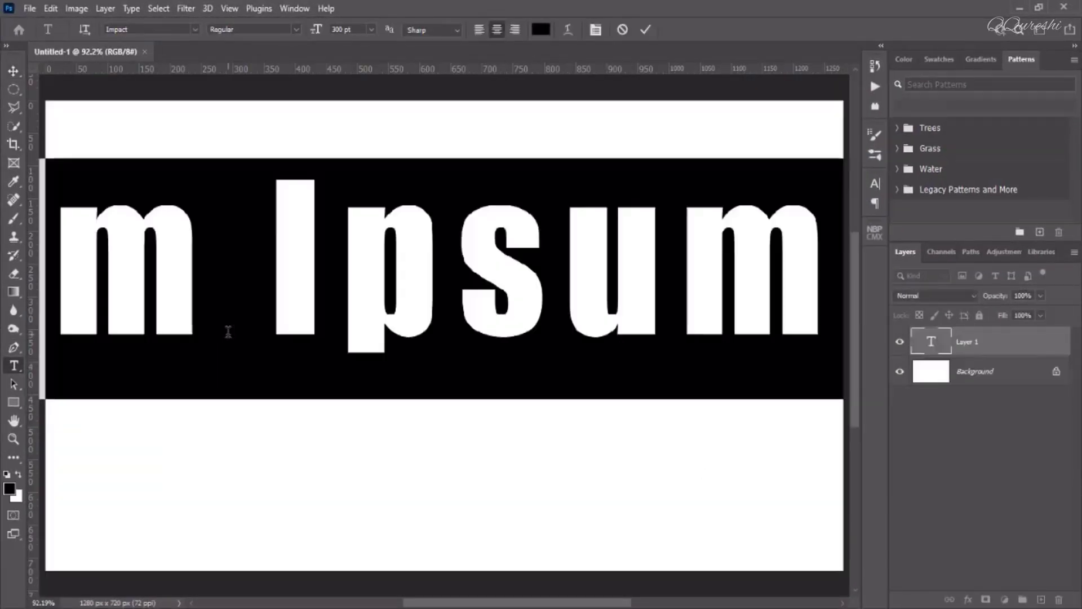
text(PA)
key(BackSpace)
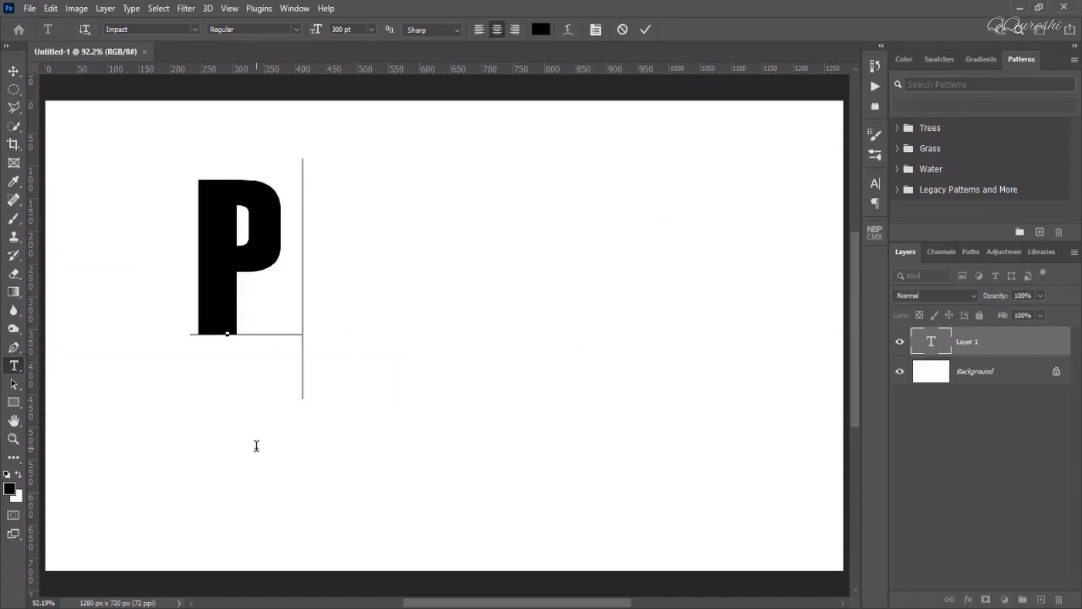
click(934, 341)
key(ctrl+j)
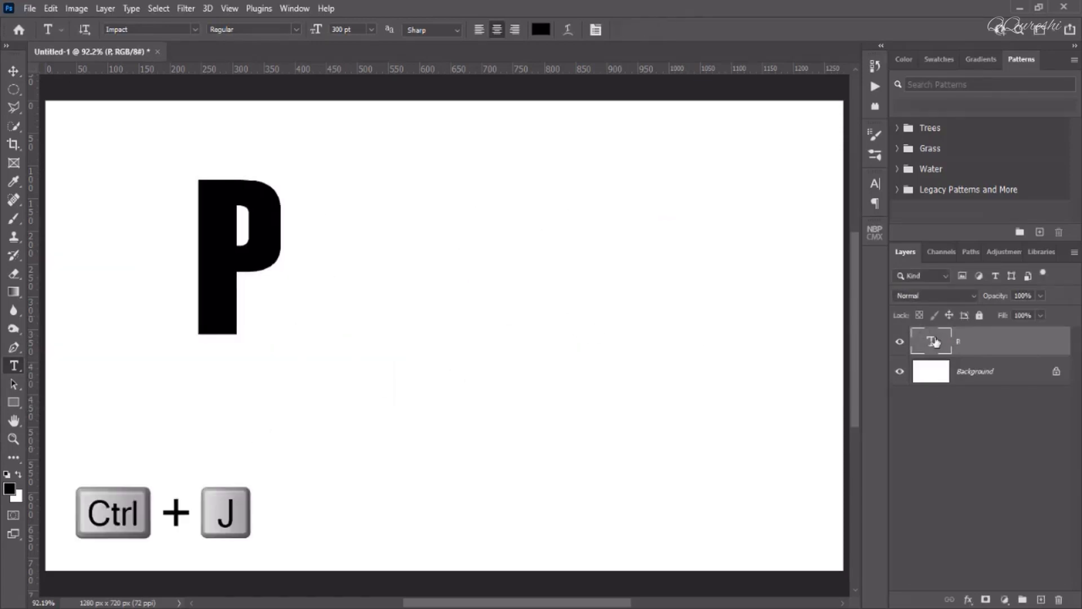
key(ctrl+j)
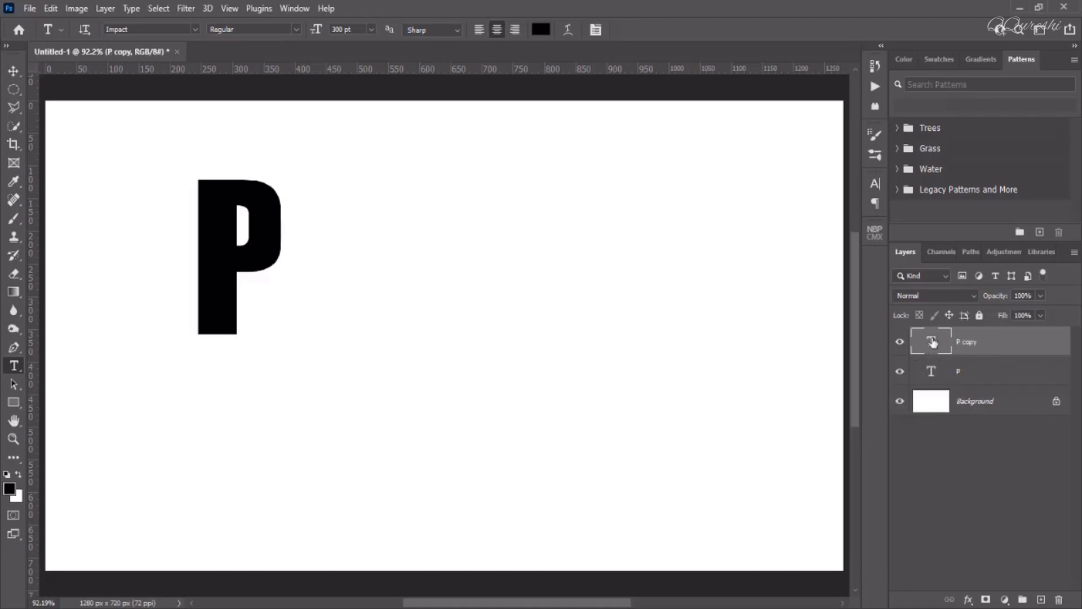
- Retype the duplicated letter layers as A and P
double_click(933, 342)
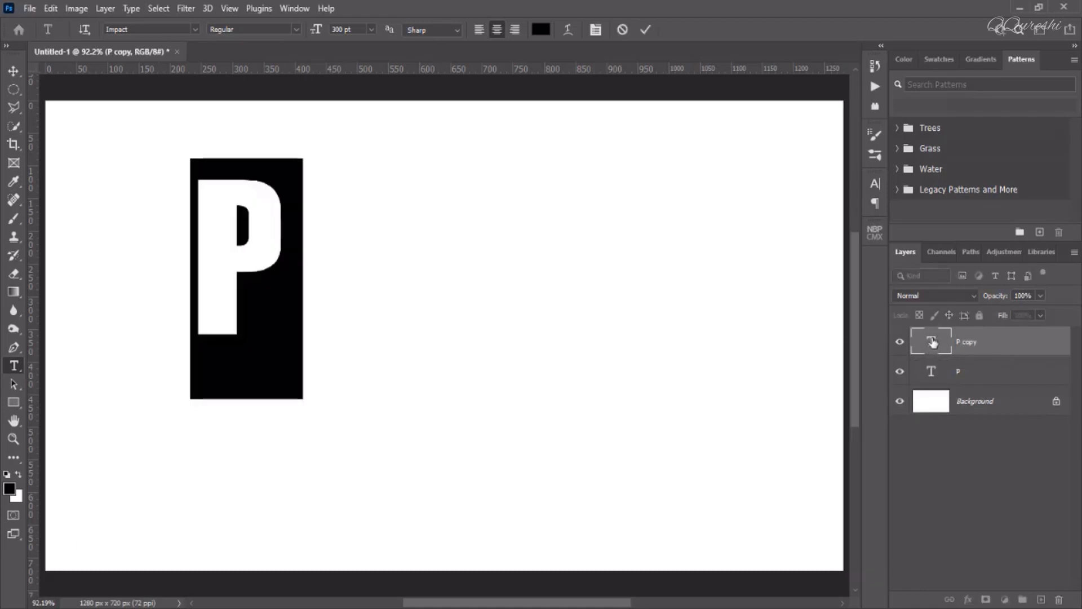
text(A)
key(ctrl+Return)
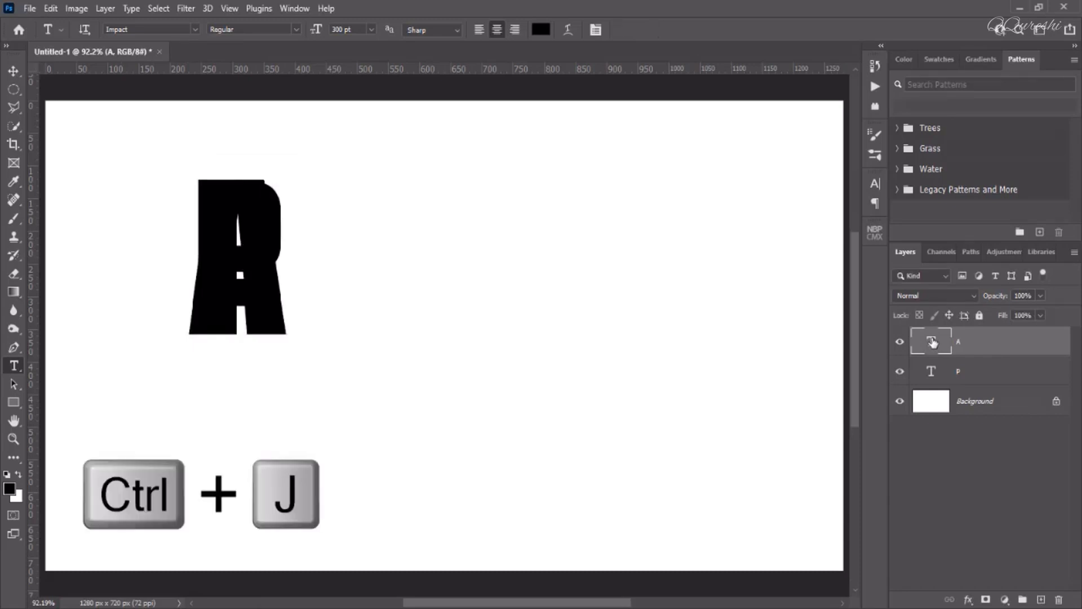
key(ctrl+j)
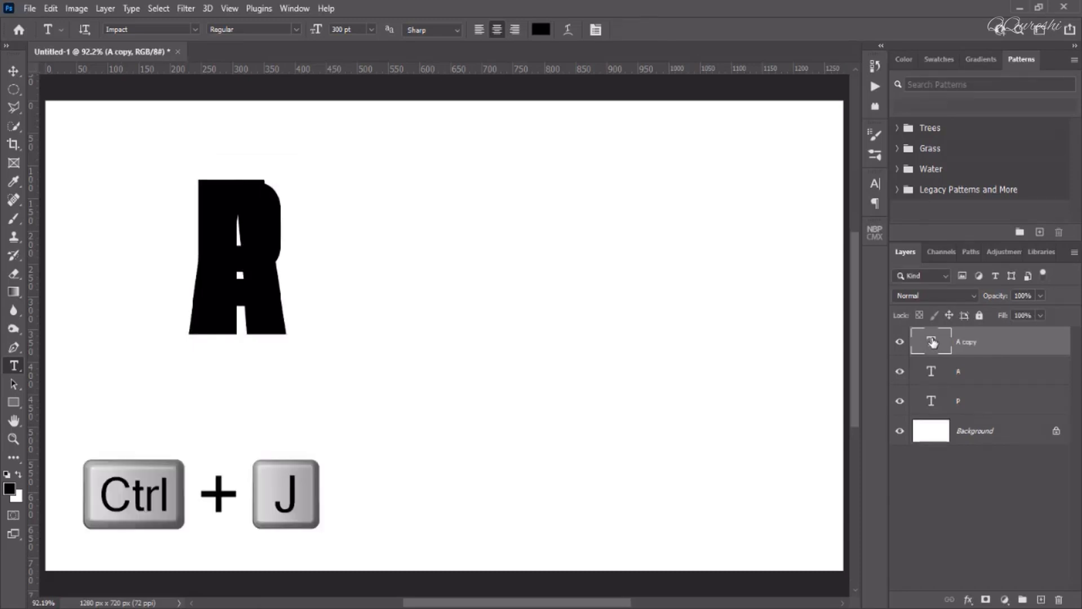
double_click(933, 342)
text(P)
key(ctrl+Return)
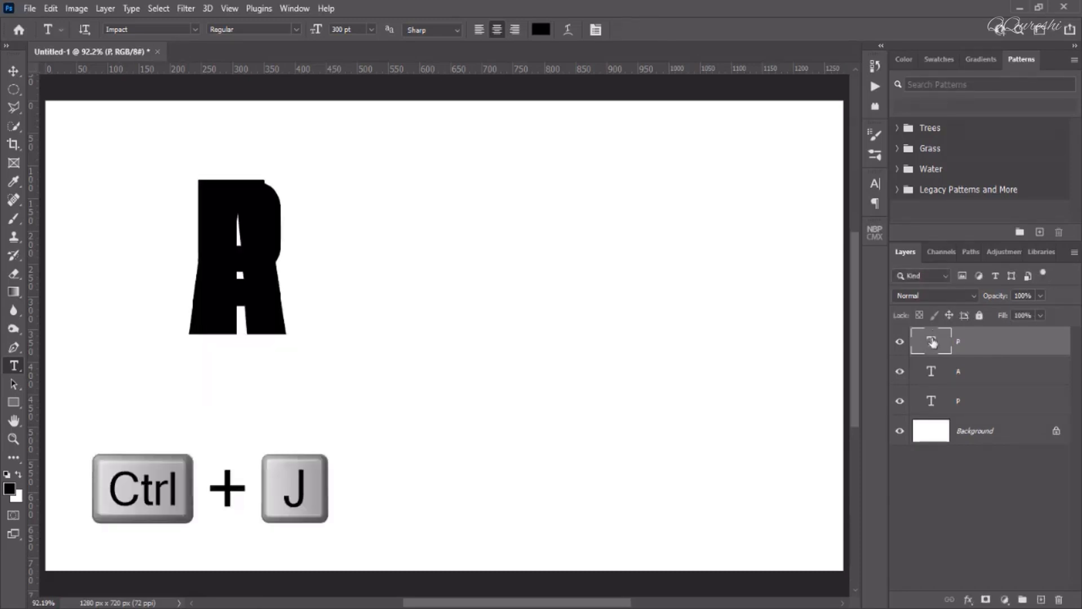
- Duplicate and retype the next two letter layers as E and R
key(ctrl+j)
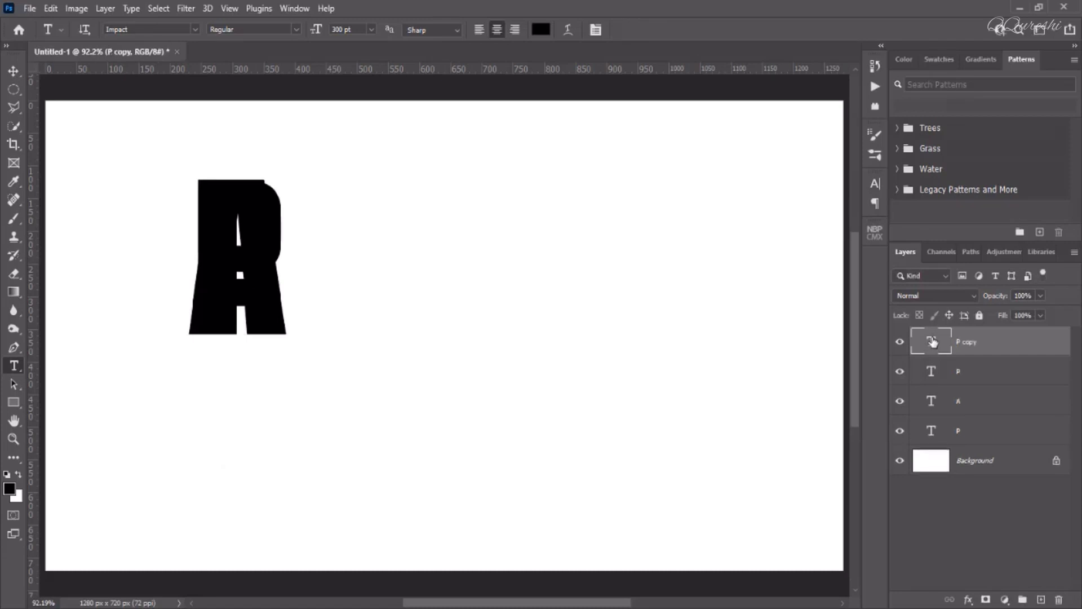
double_click(933, 342)
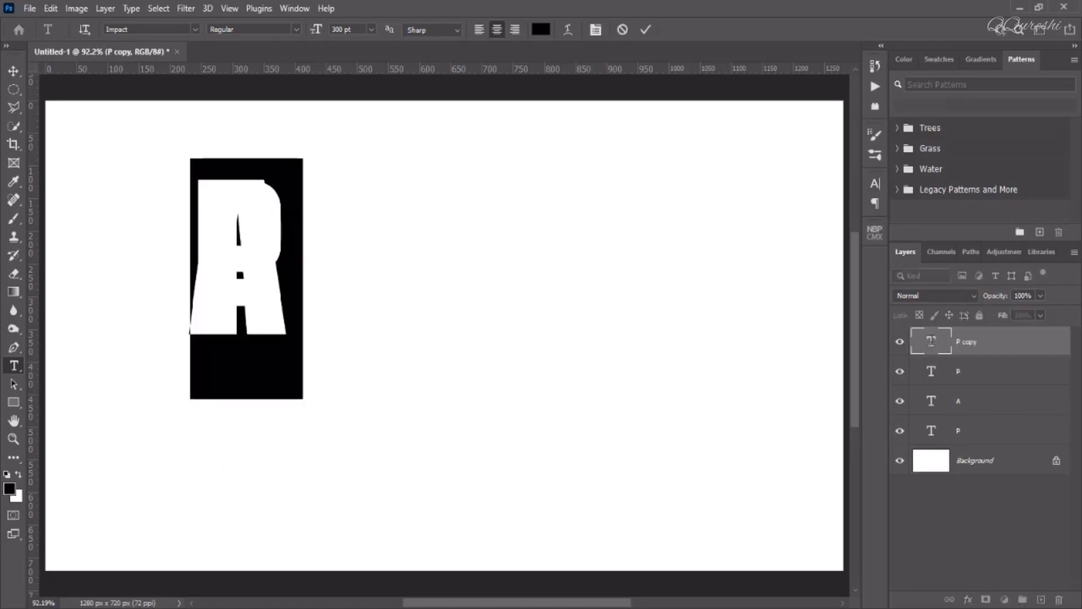
text(E)
key(ctrl+Return)
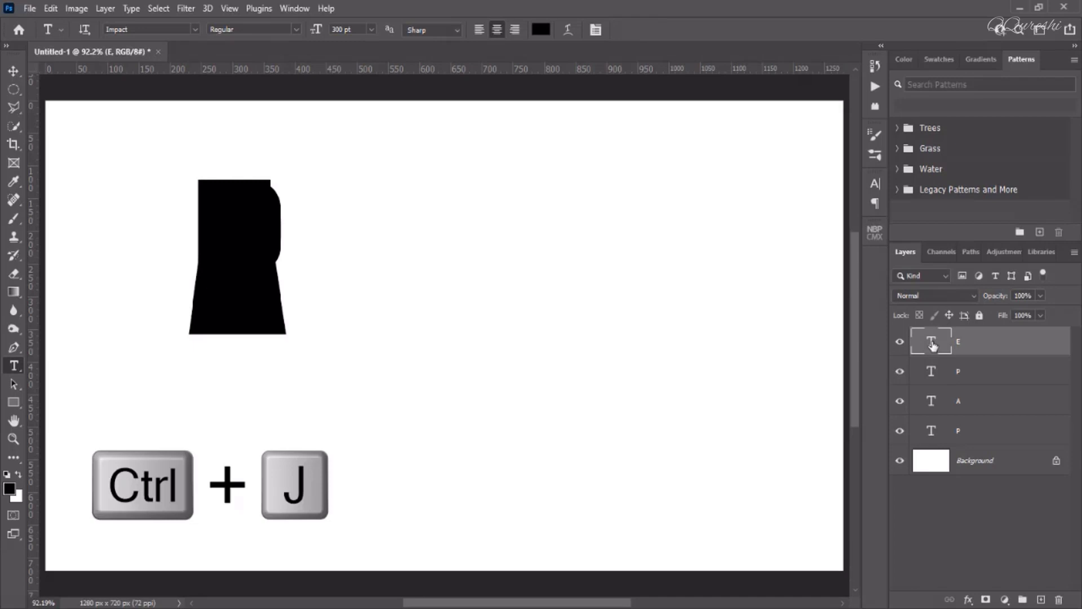
key(ctrl+j)
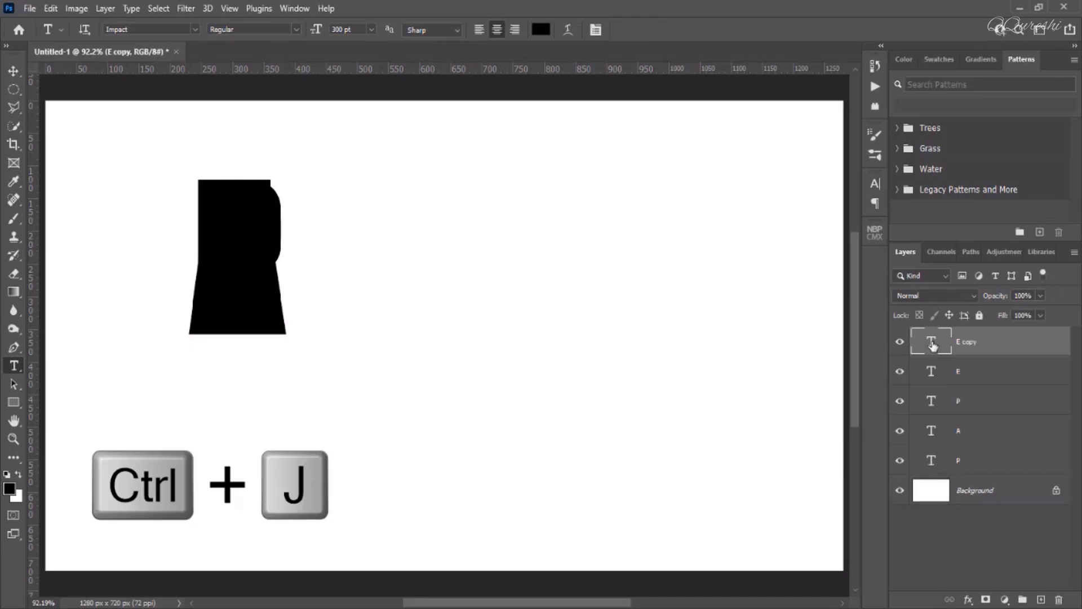
double_click(933, 345)
text(R)
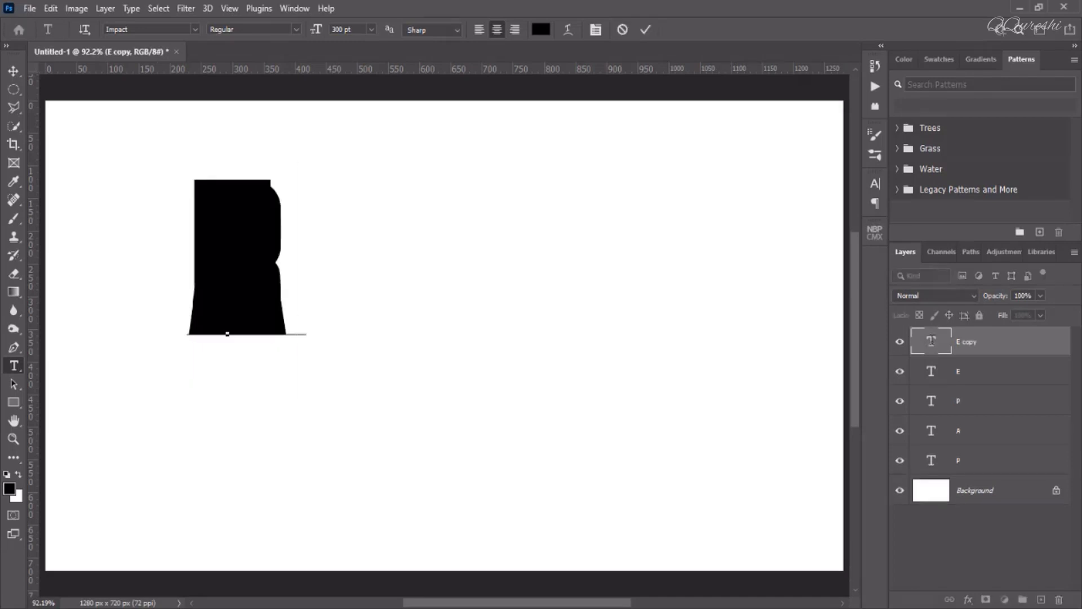
key(ctrl+Return)
- Move the R, E, second P, A and first P side by side on one baseline
key(v)
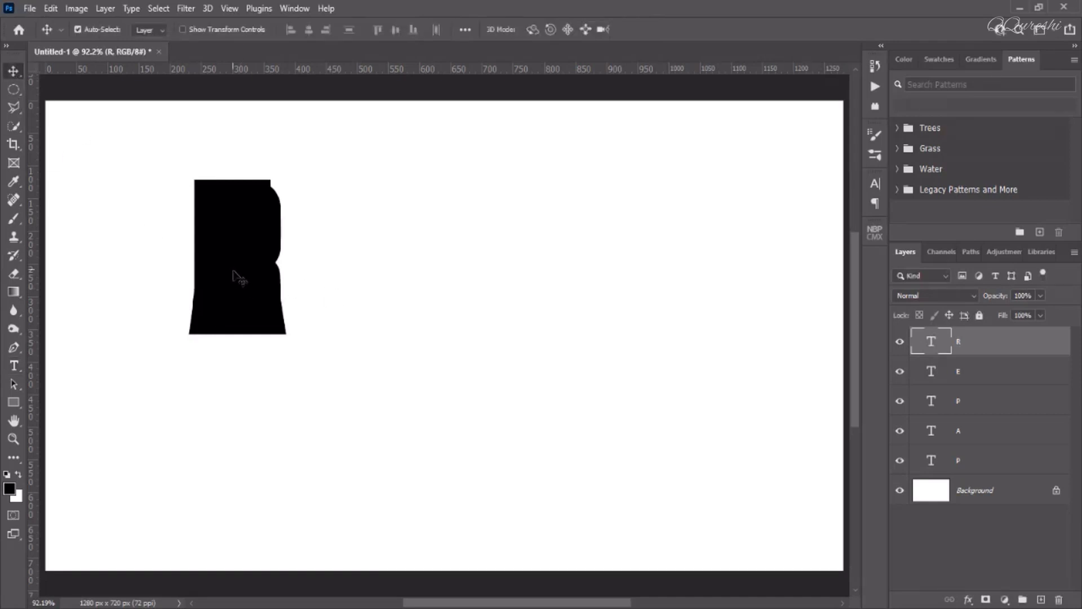
drag(234, 278, 659, 329)
drag(315, 242, 589, 299)
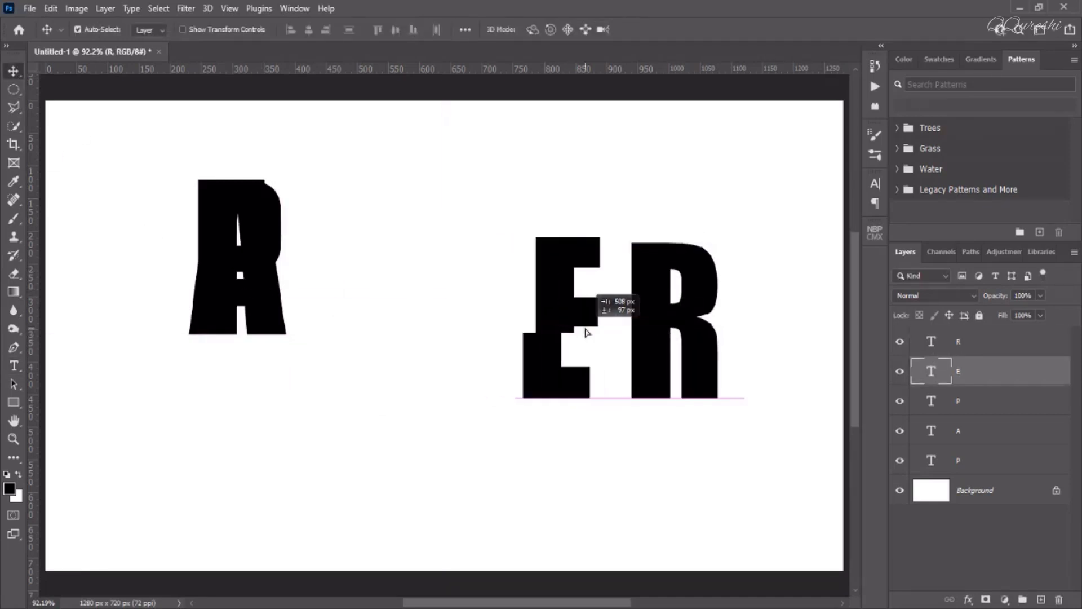
drag(336, 302, 474, 340)
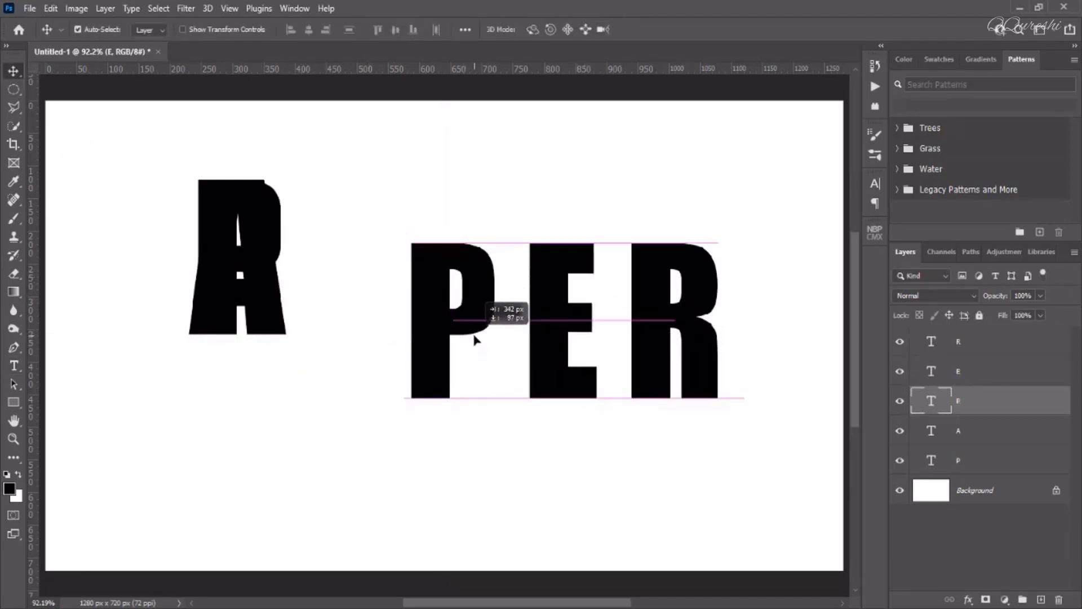
drag(271, 297, 363, 361)
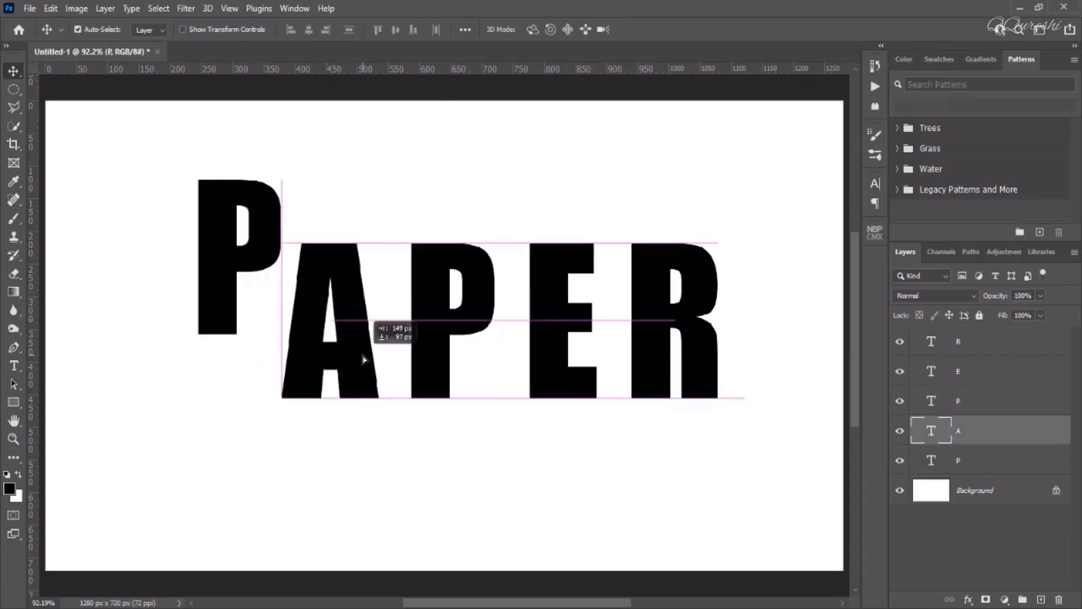
drag(262, 242, 237, 302)
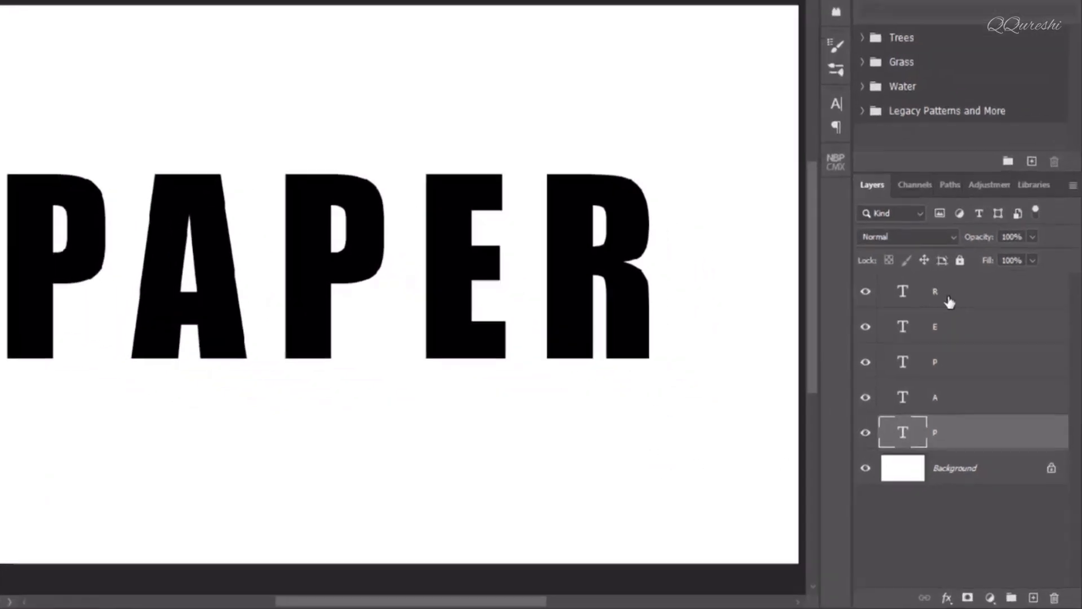
- Group the five letter layers and name the group DOWN SHADOW
shift+click(970, 344)
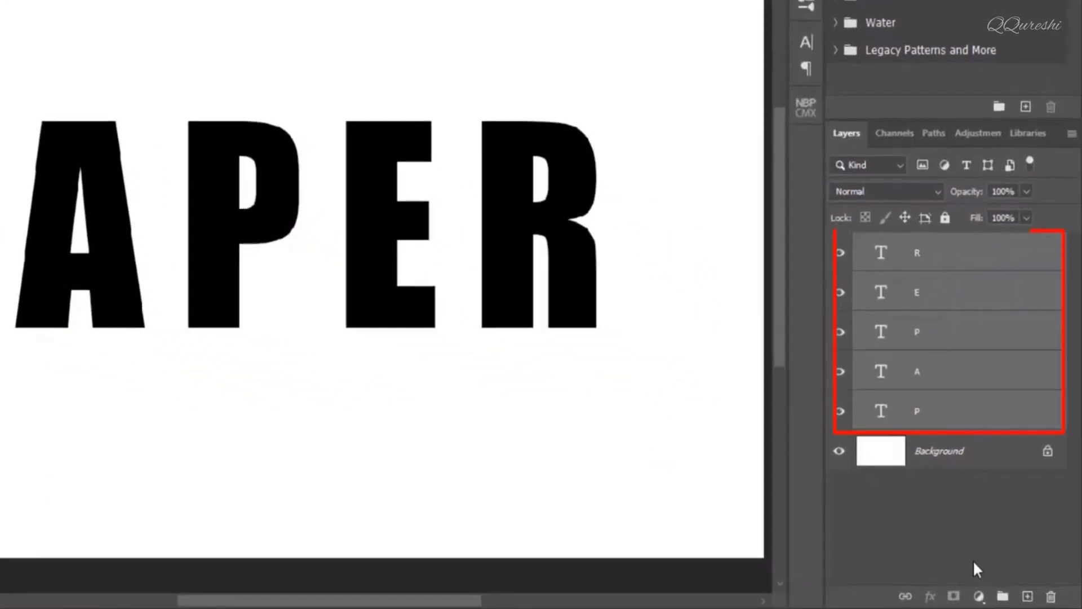
click(1002, 596)
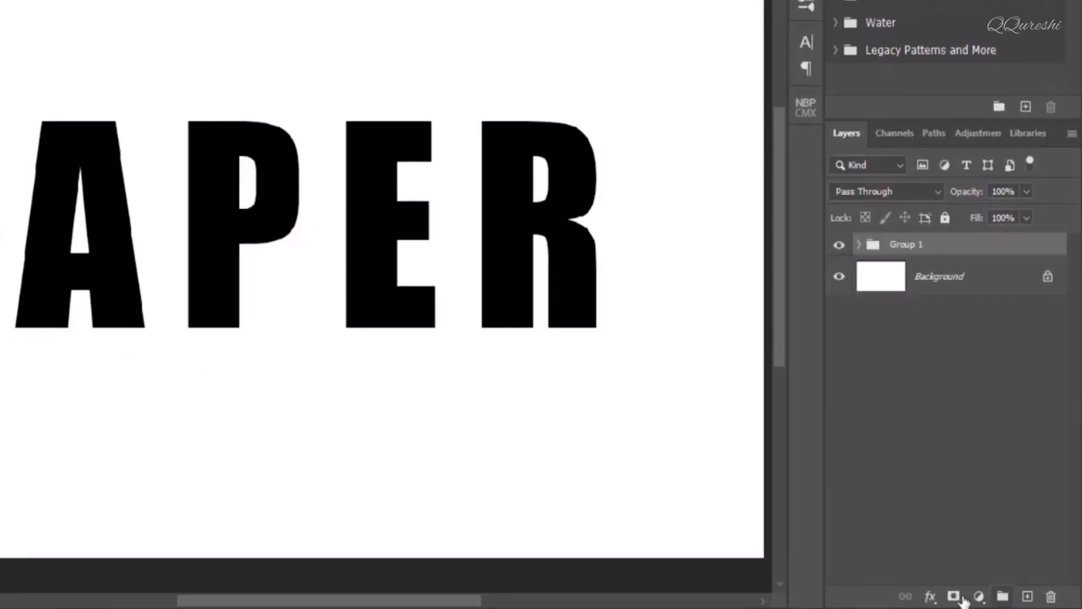
double_click(919, 245)
text(DOWN SHAD)
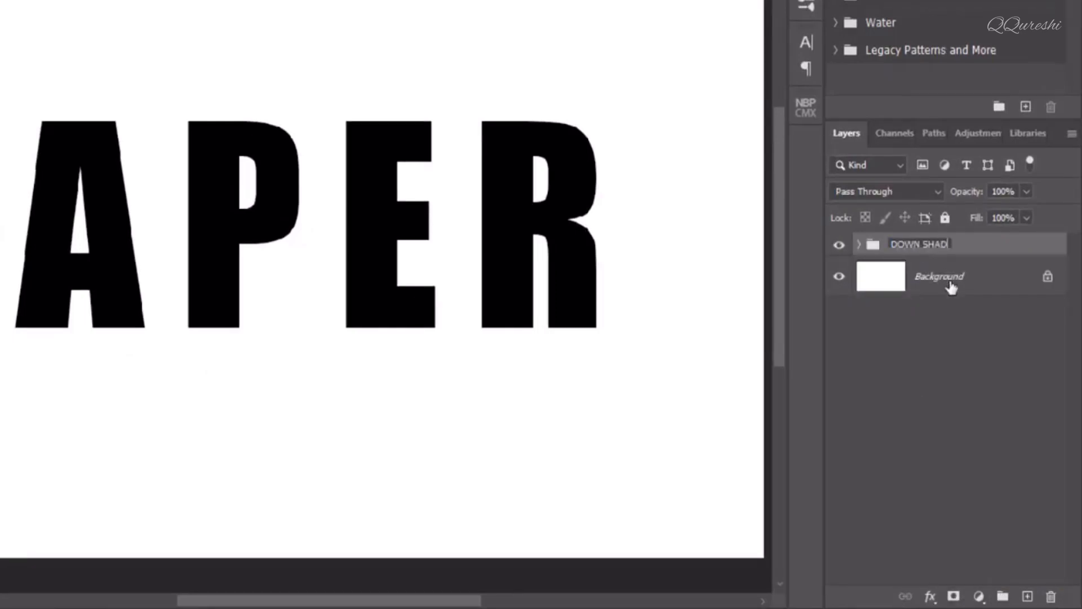
text(OW)
key(Return)
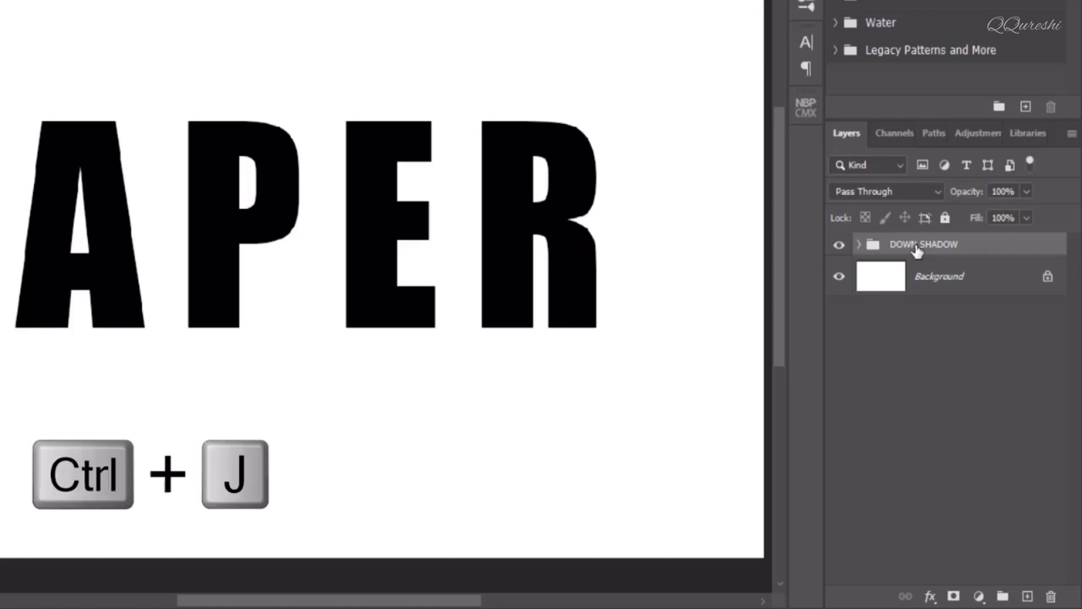
- Duplicate the group as TEXT, expand it and select its five letter layers
key(ctrl+j)
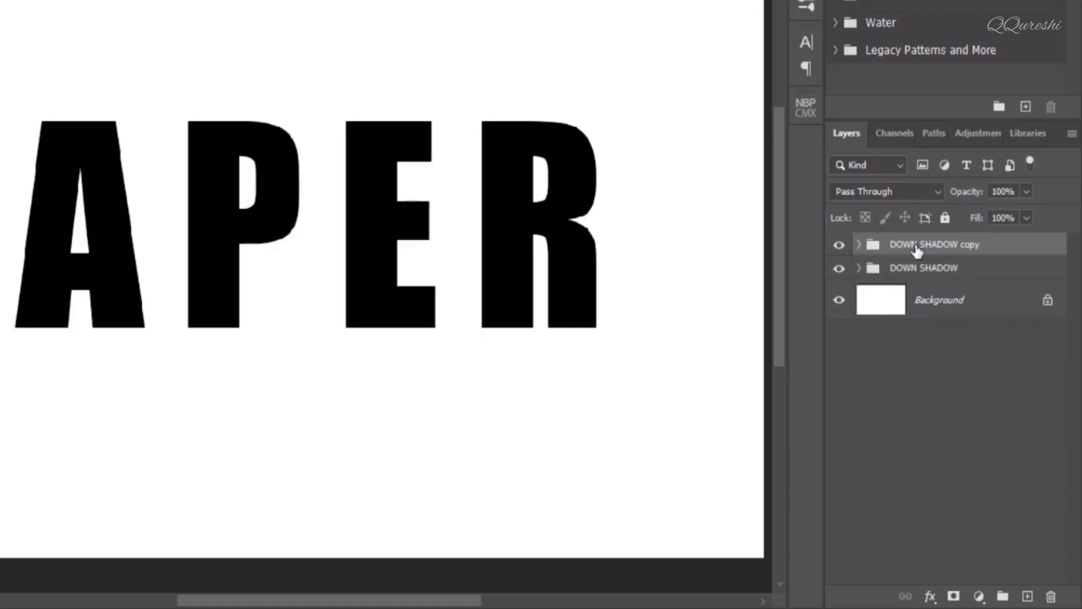
double_click(916, 245)
text(TEXT)
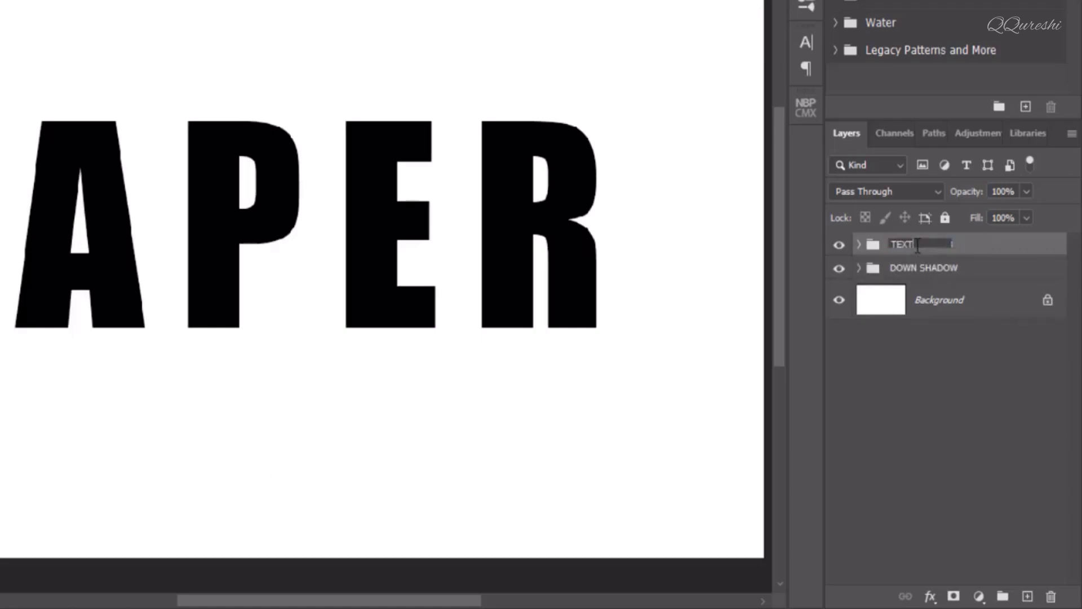
key(Return)
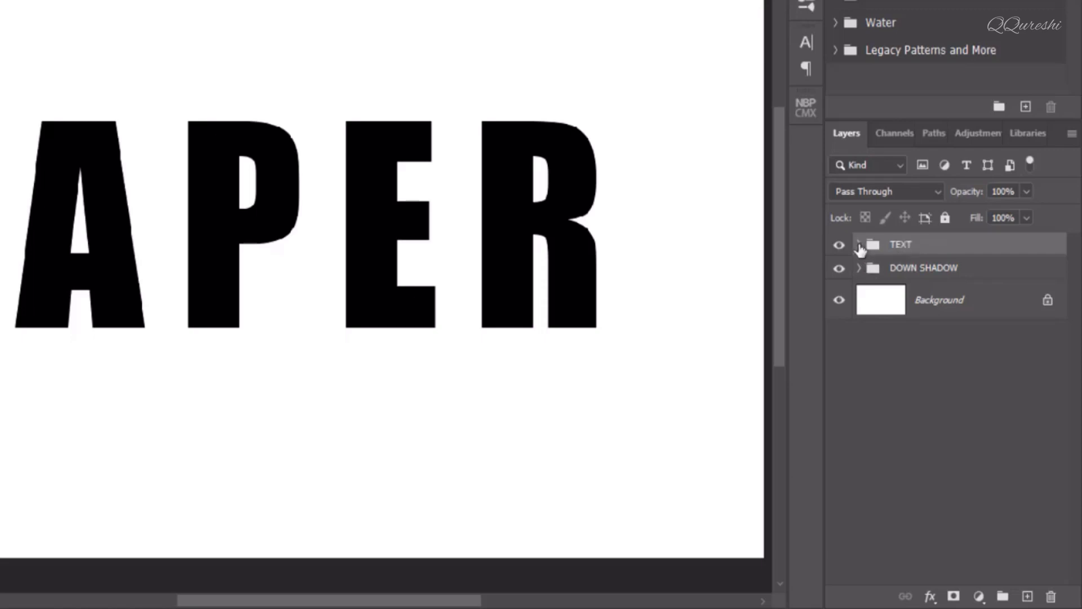
click(859, 248)
click(937, 280)
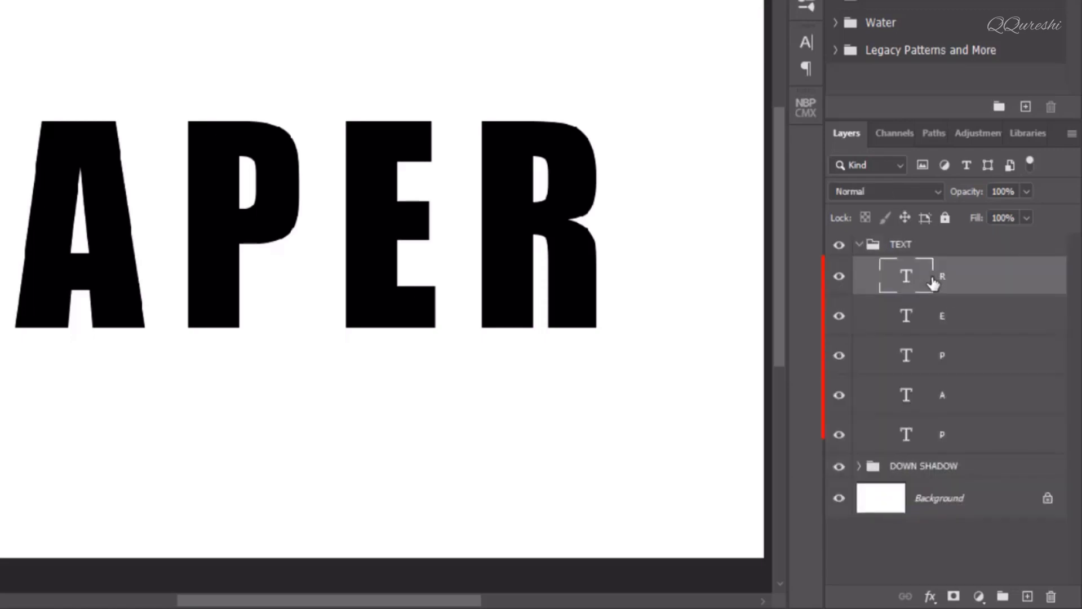
shift+click(947, 439)
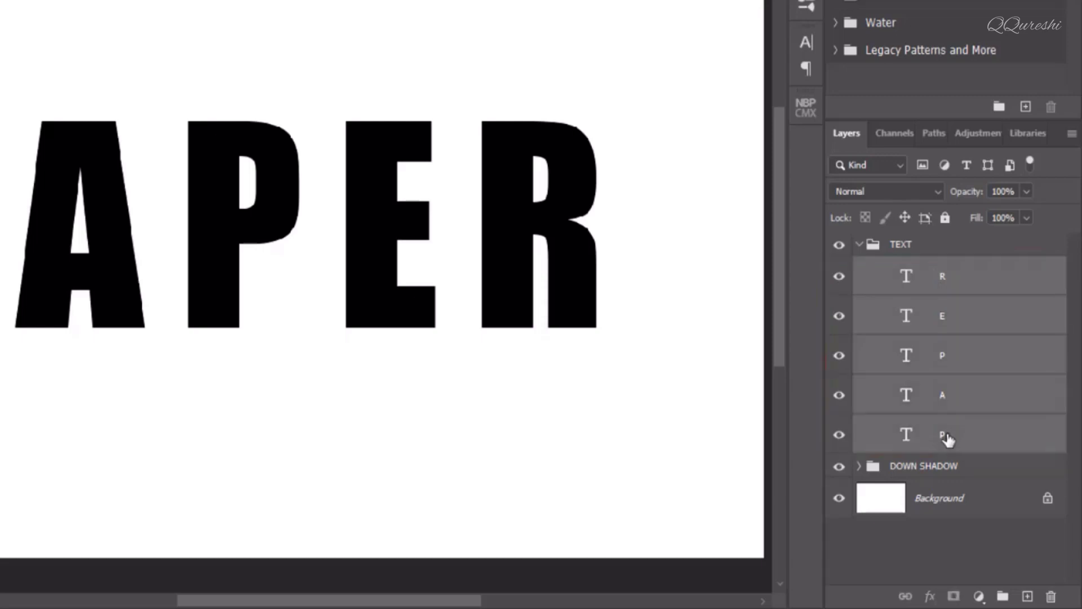
- Rasterize the five TEXT letter layers into pixel layers
right_click(947, 438)
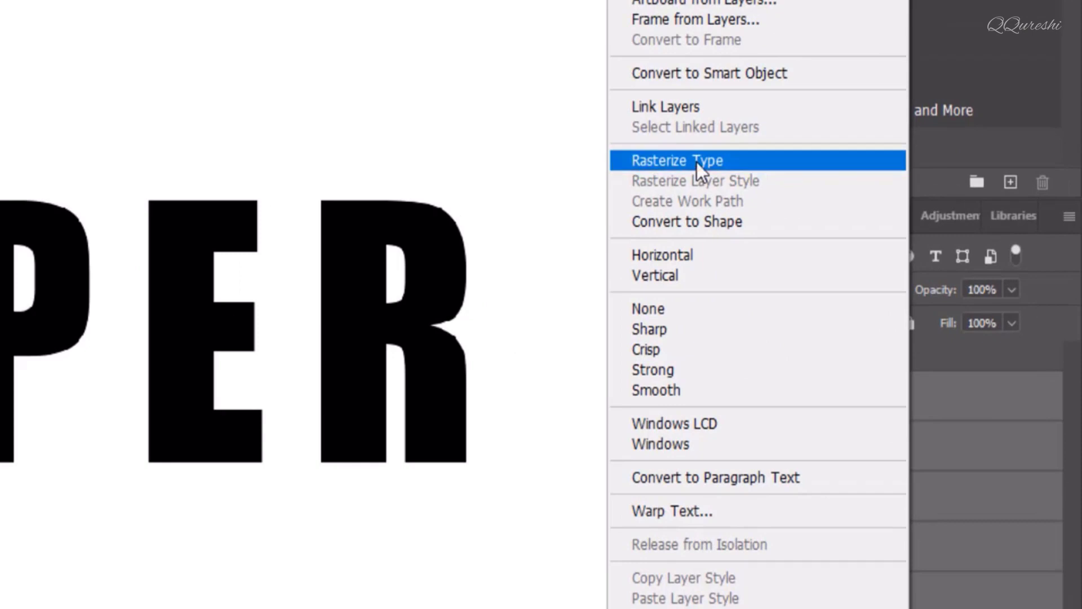
click(698, 164)
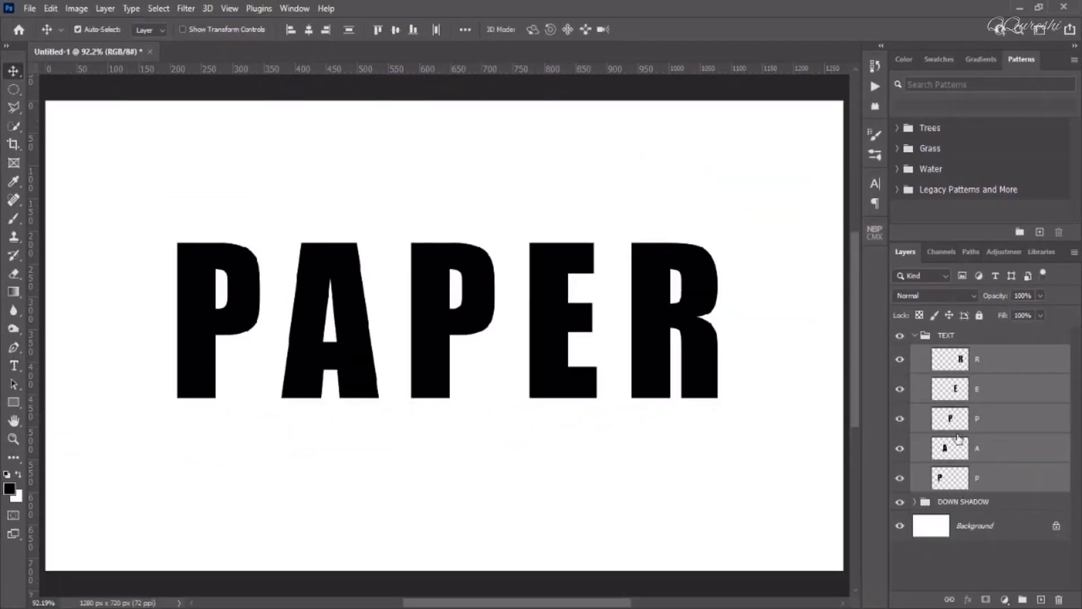
click(923, 335)
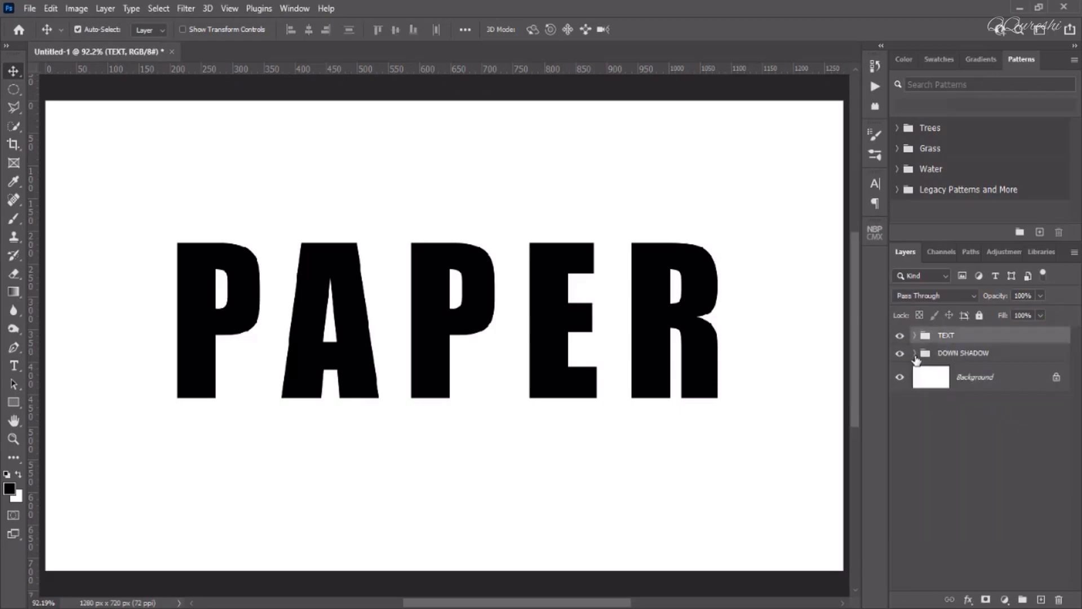
click(915, 353)
click(915, 354)
- Set the DOWN SHADOW group's opacity to 46%, then show and expand TEXT again
click(900, 336)
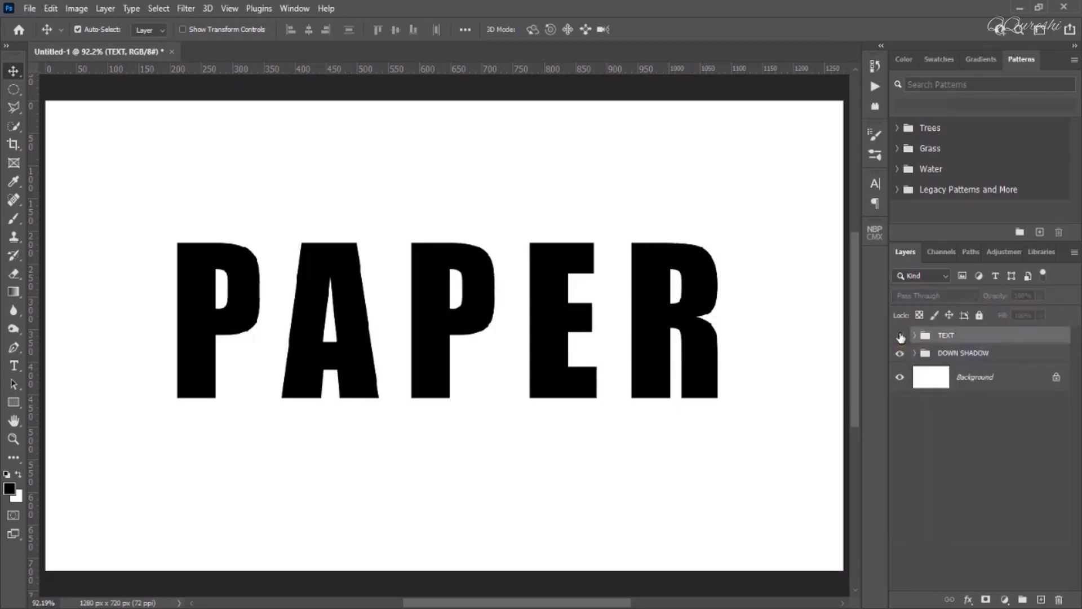
click(942, 354)
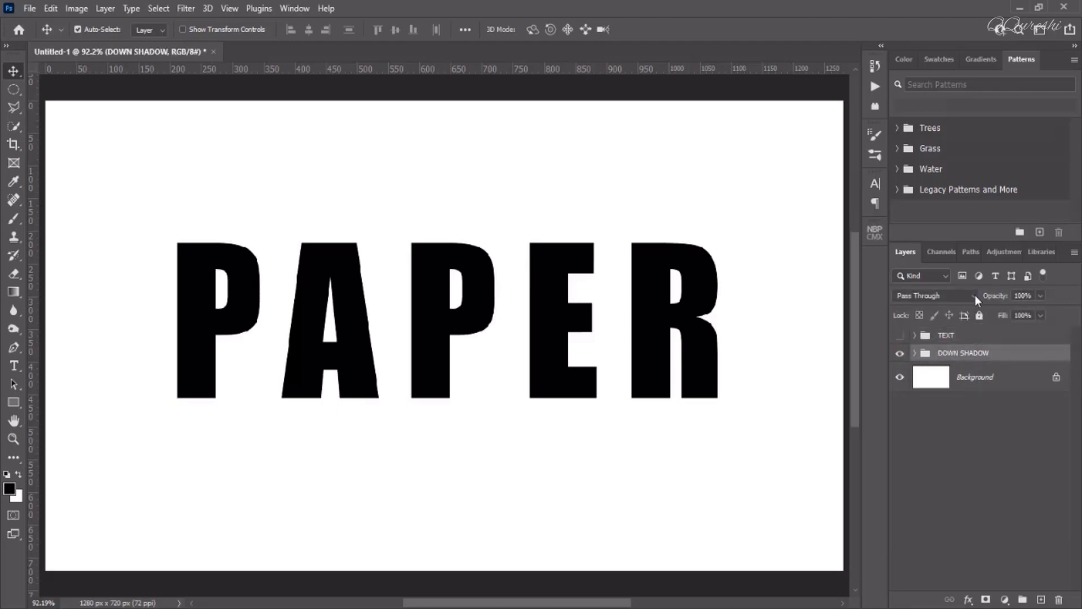
click(1040, 295)
drag(1040, 312, 1039, 313)
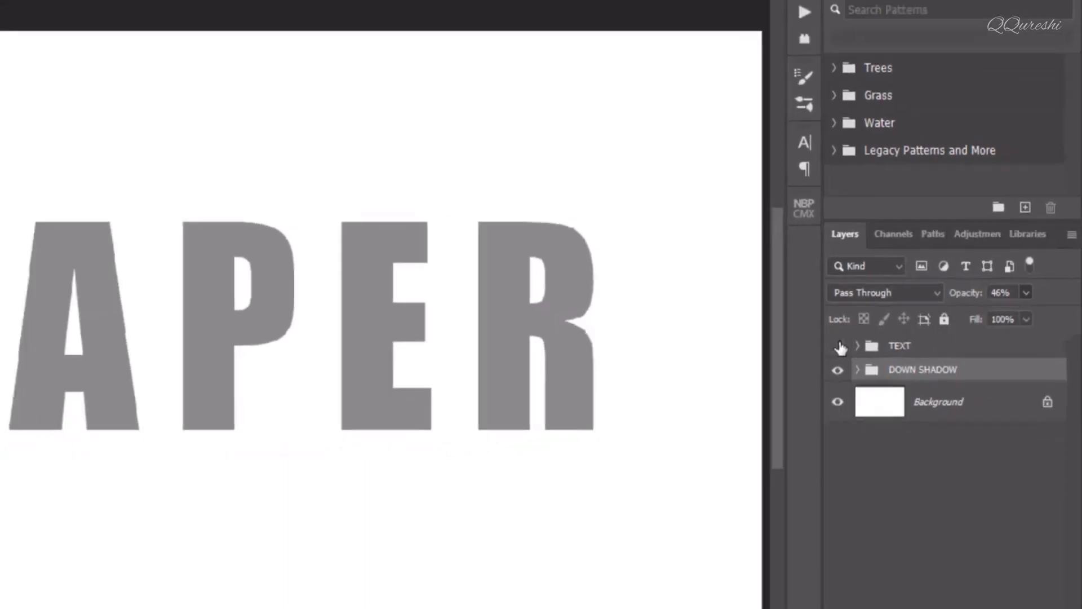
click(793, 356)
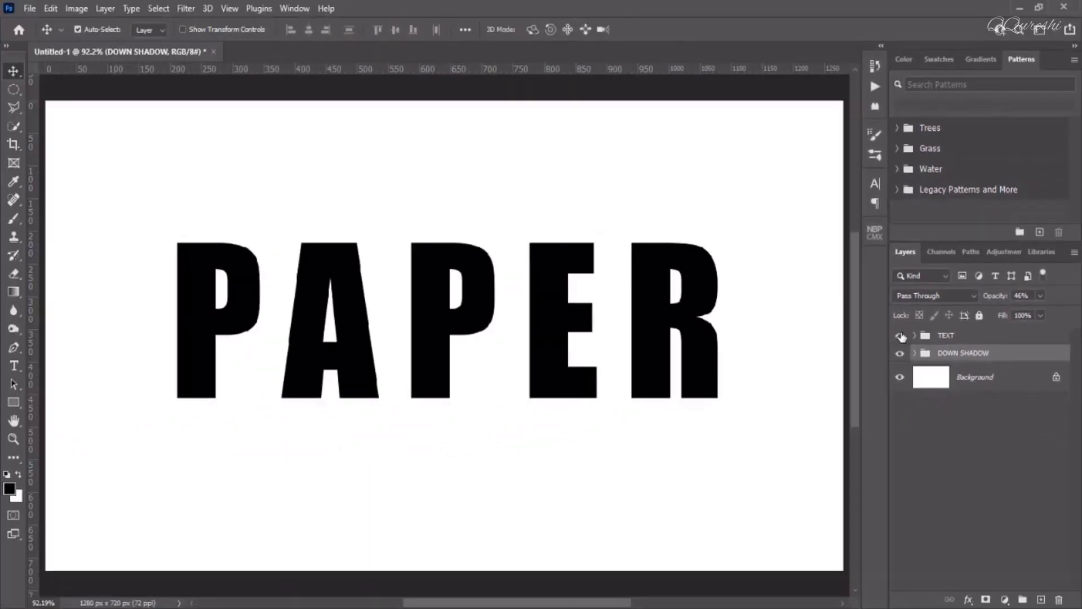
click(942, 335)
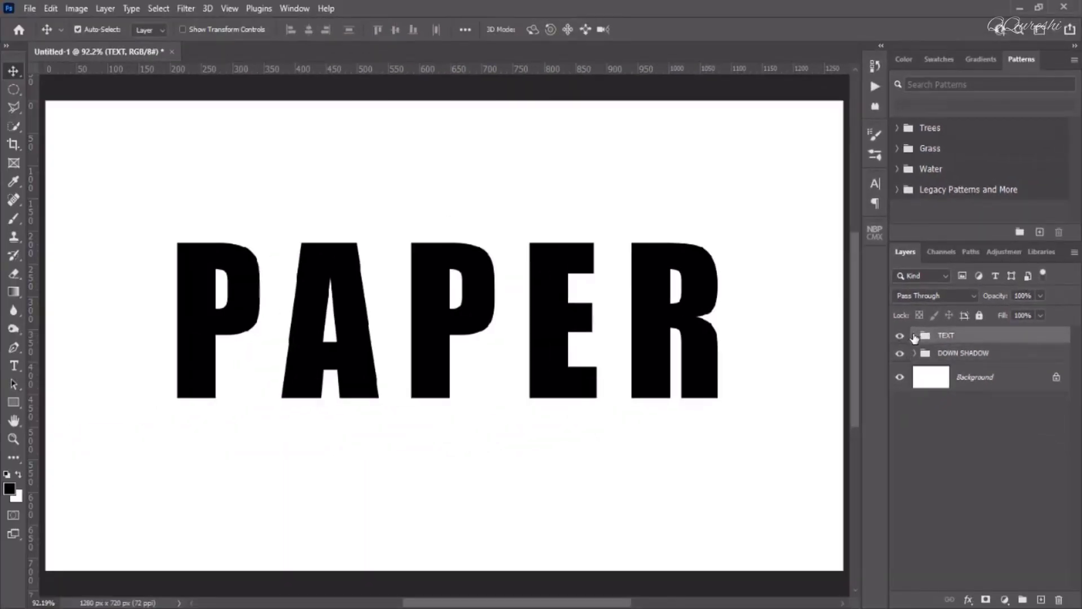
click(914, 336)
- Skew the first P's right side upward to about -23° with Free Transform
click(948, 481)
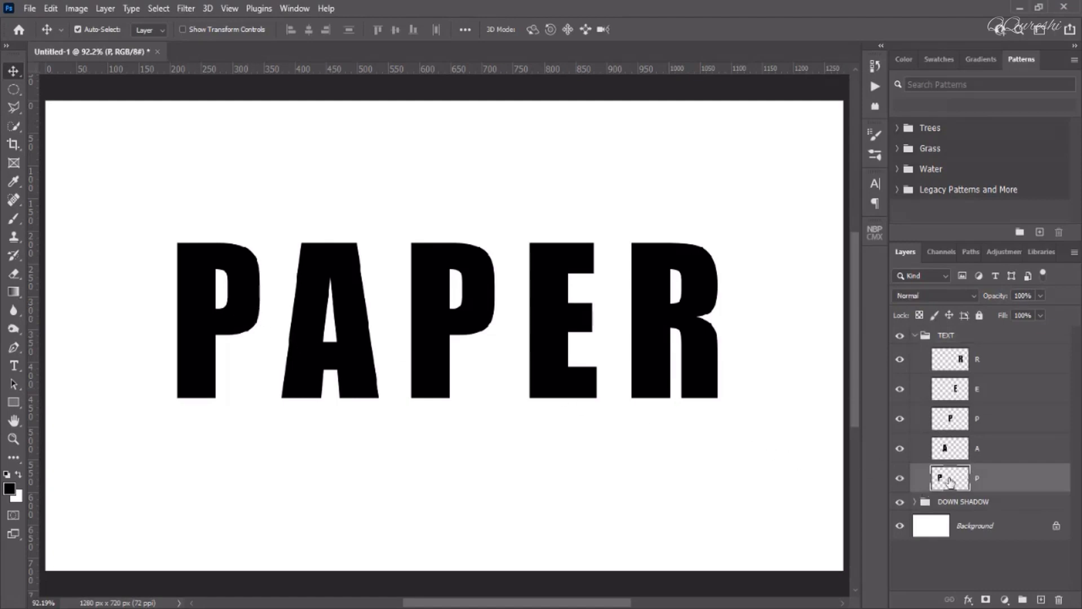
right_click(952, 481)
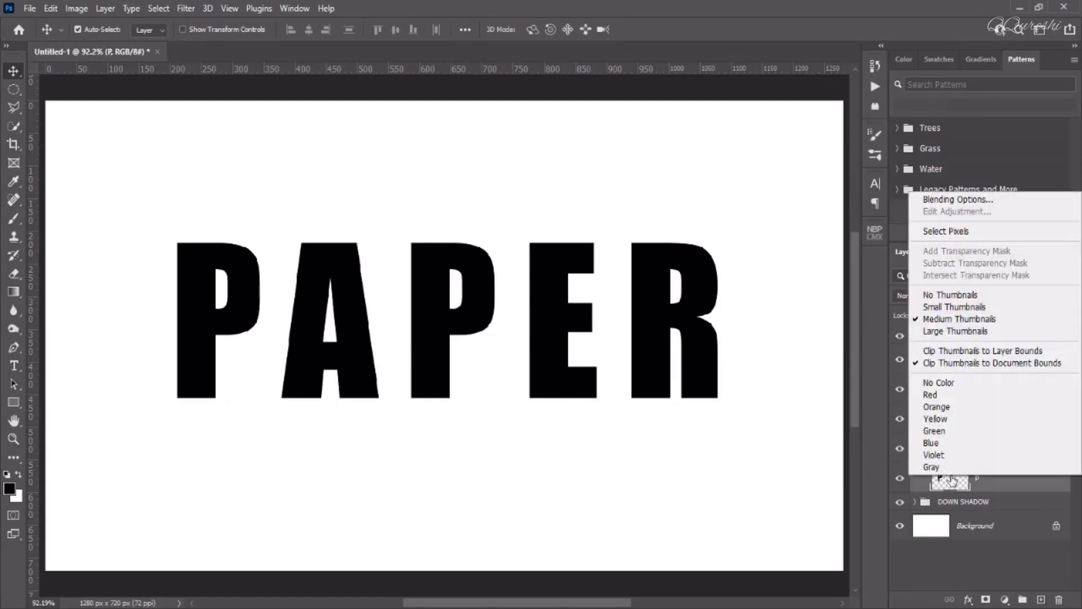
click(953, 482)
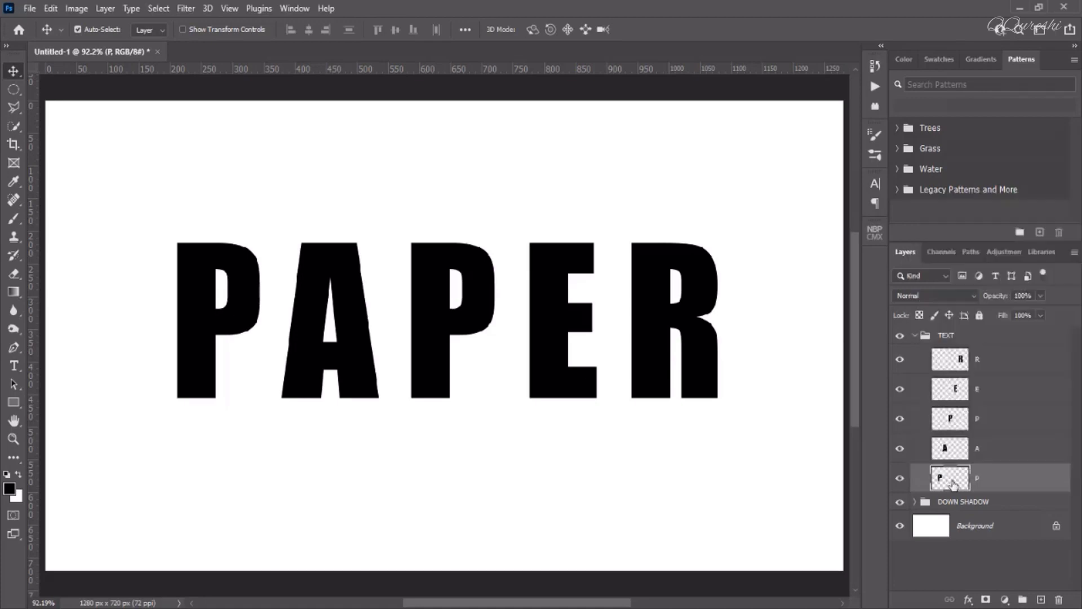
key(ctrl)
key(ctrl+t)
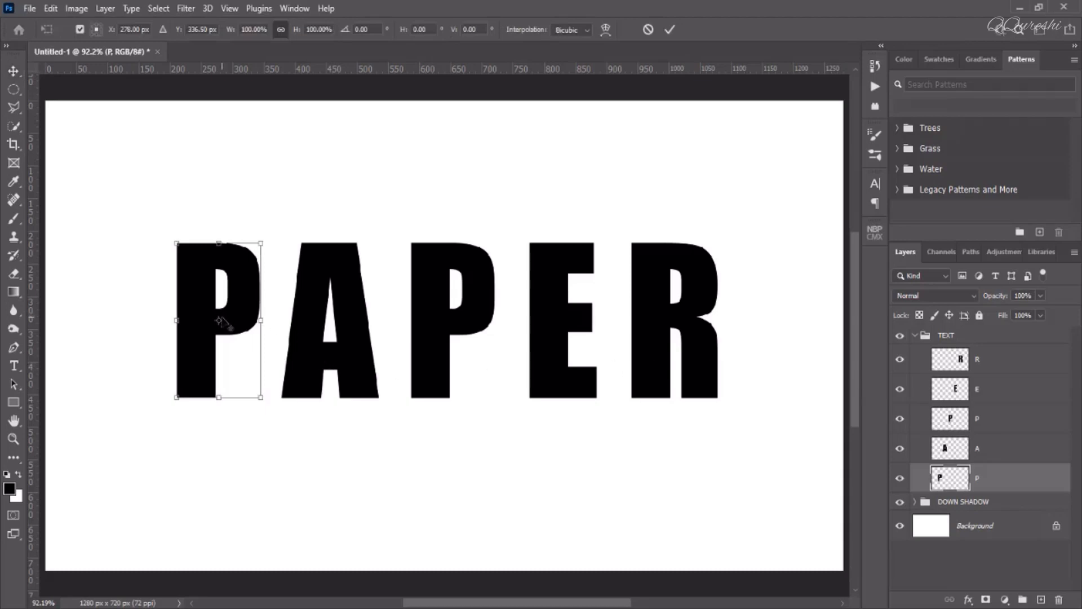
right_click(228, 312)
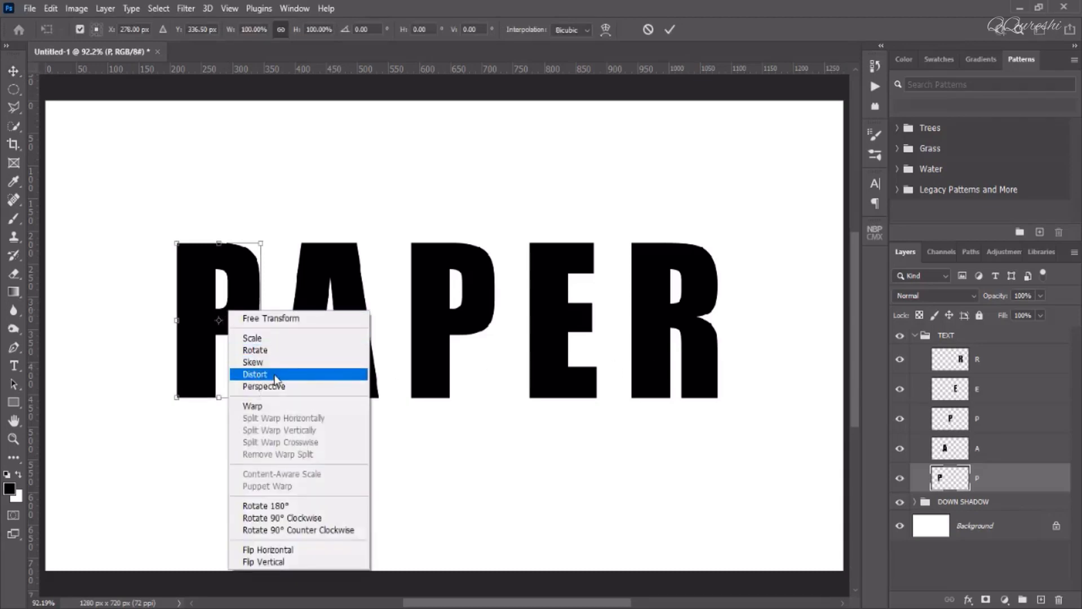
click(211, 302)
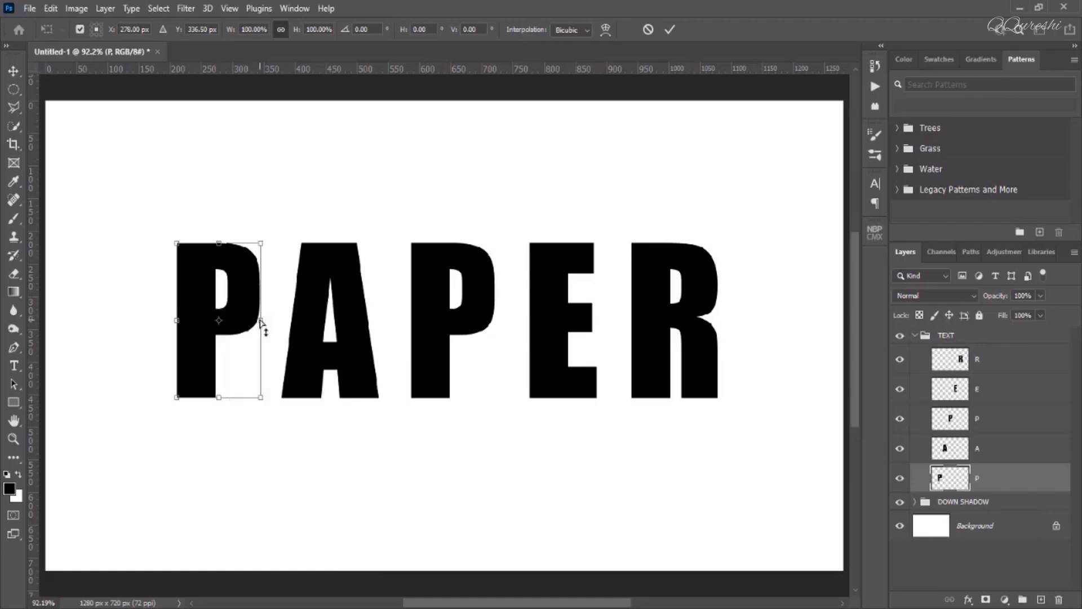
drag(260, 324, 249, 293)
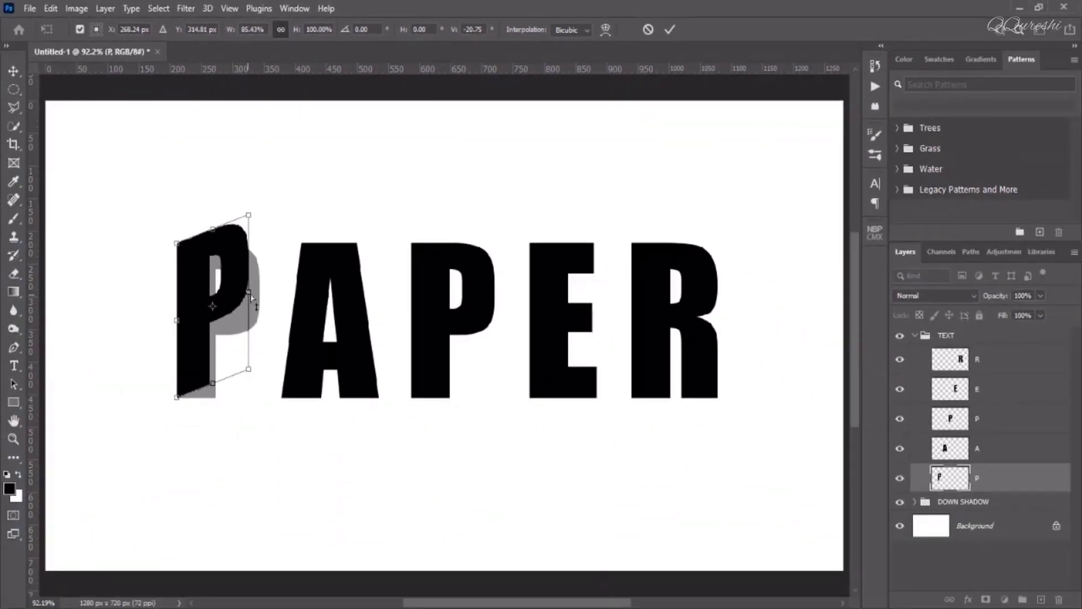
drag(249, 290, 249, 291)
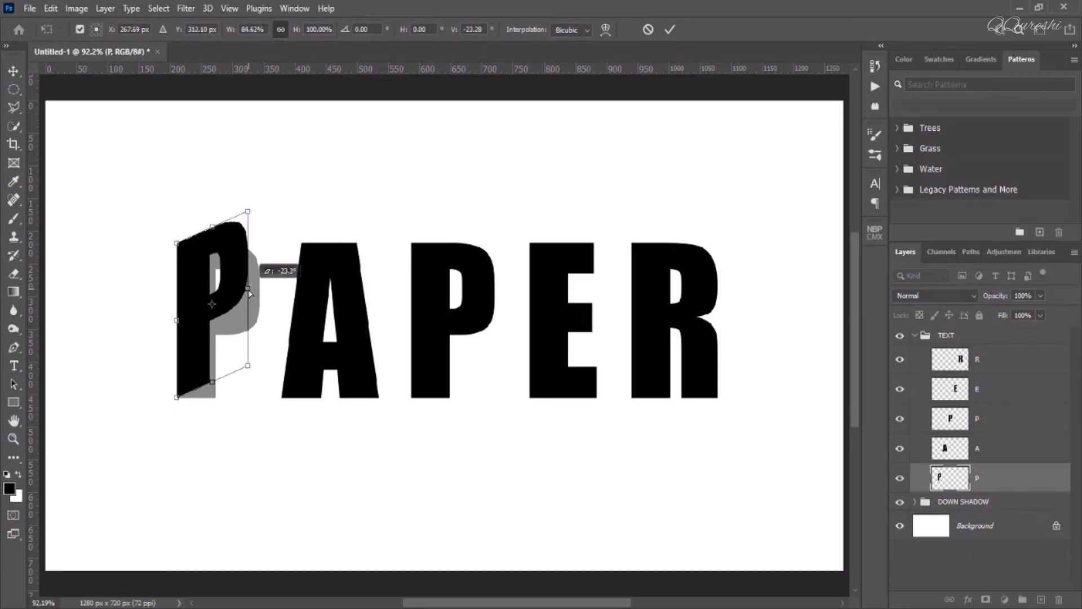
drag(250, 293, 249, 293)
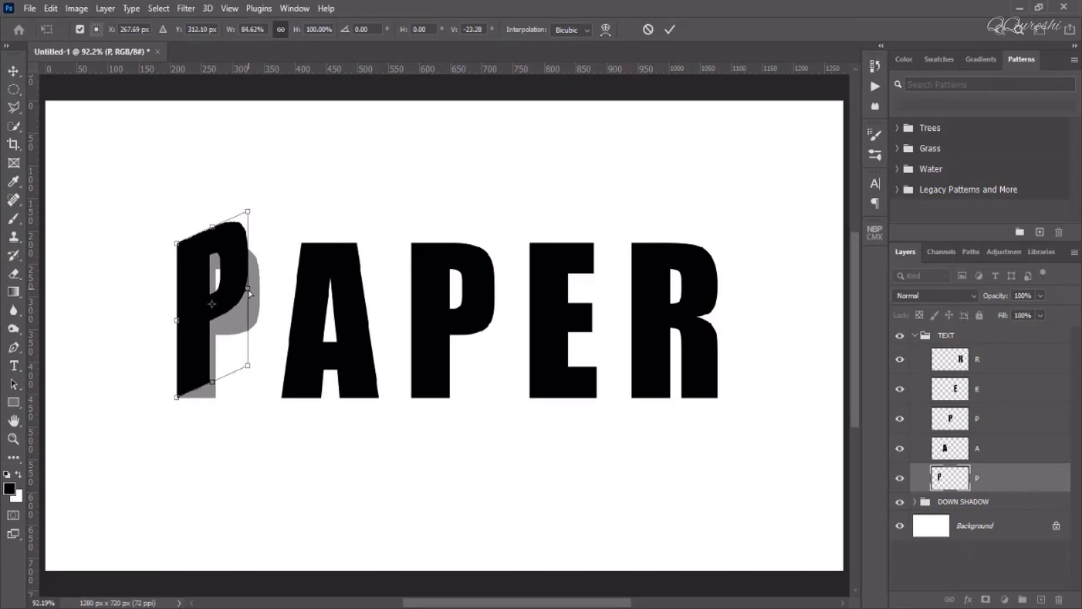
click(949, 450)
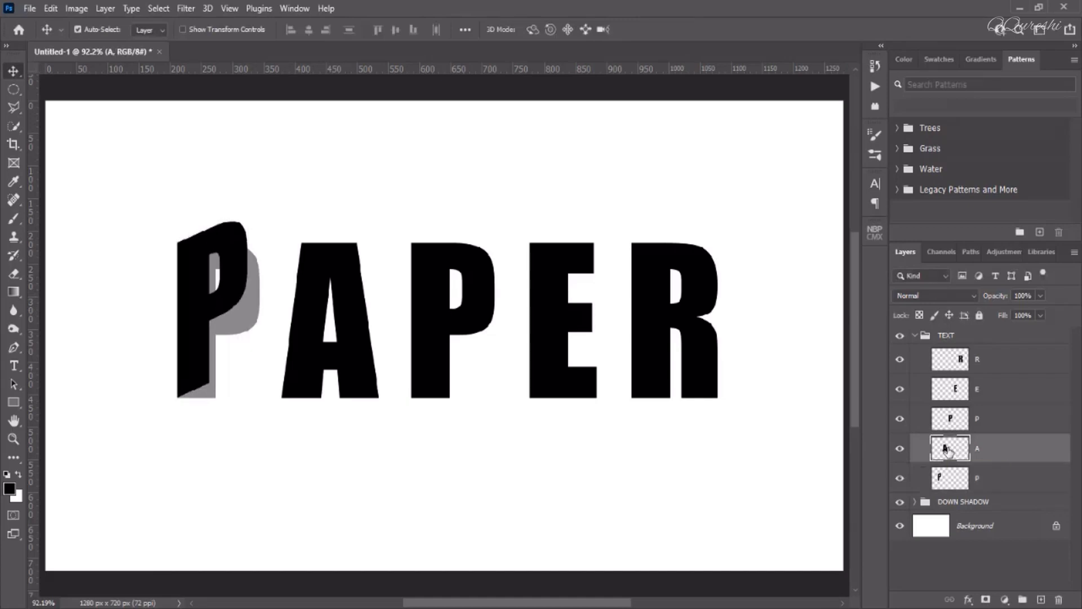
- Skew the A and the second P upward on their right sides, about 25°
key(ctrl+t)
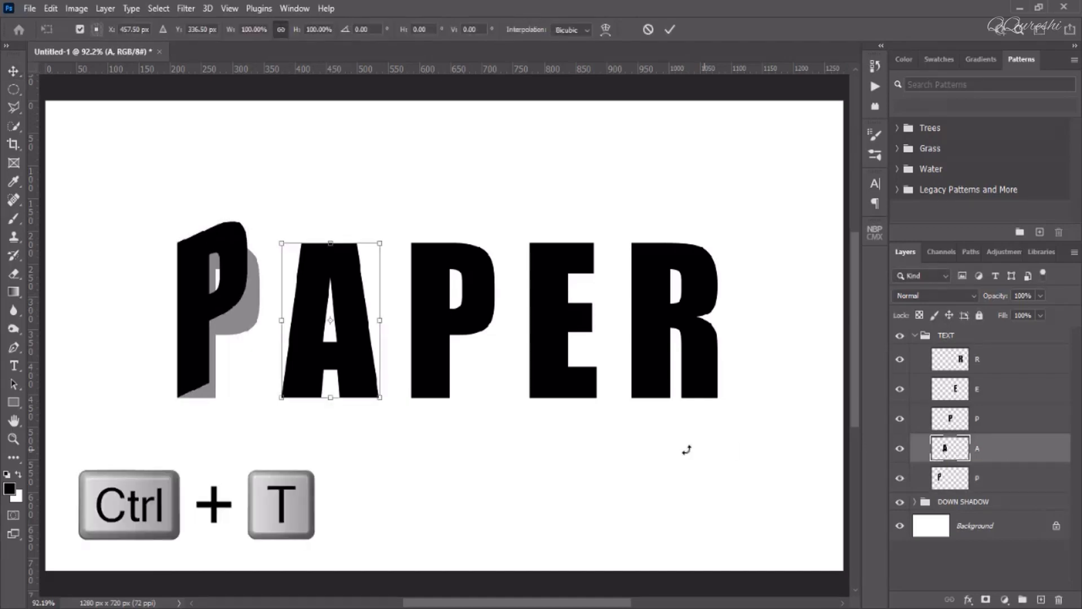
drag(379, 319, 367, 283)
click(950, 420)
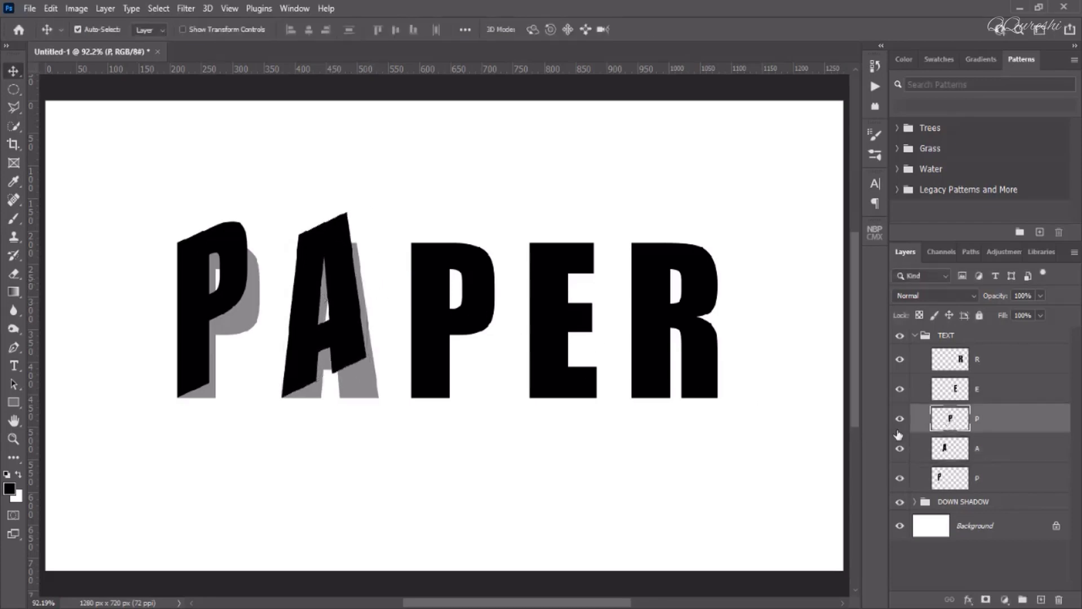
key(ctrl+t)
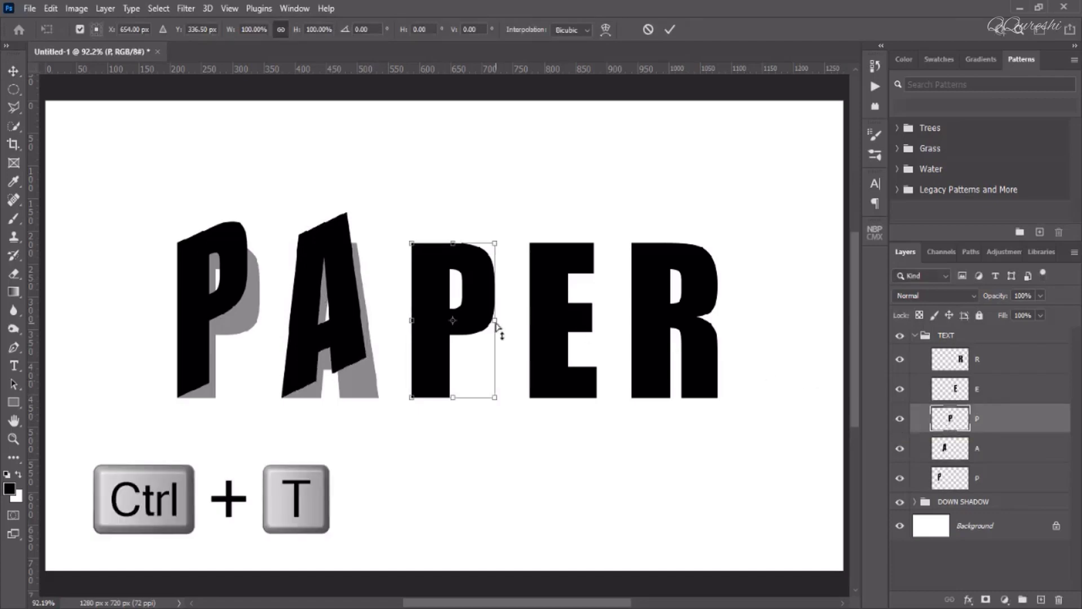
drag(496, 327, 488, 296)
drag(488, 293, 486, 291)
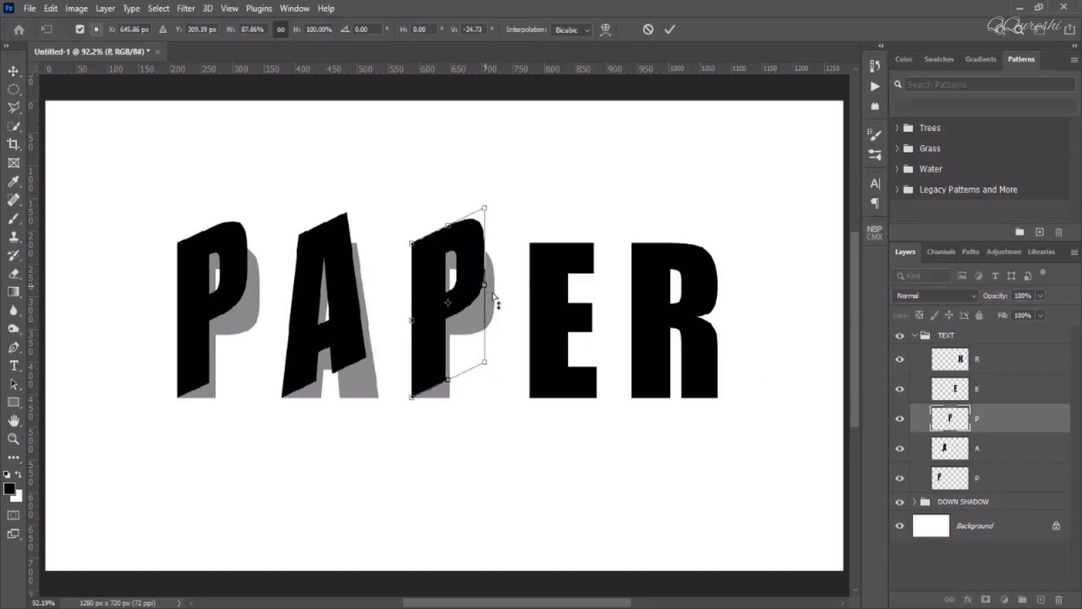
click(953, 390)
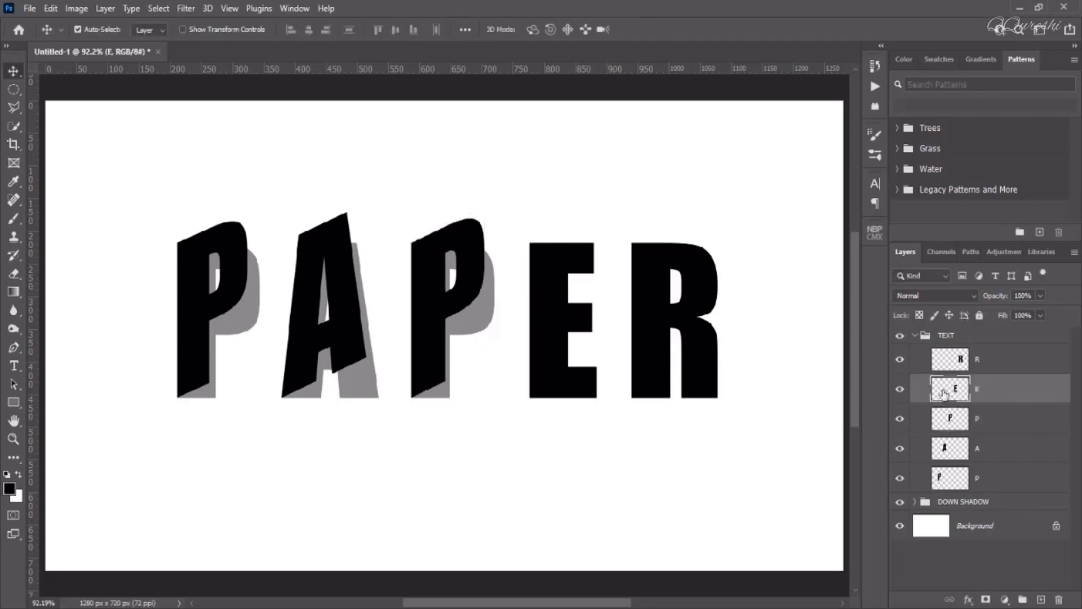
- Skew the E and R upward on their right sides to match
key(ctrl+t)
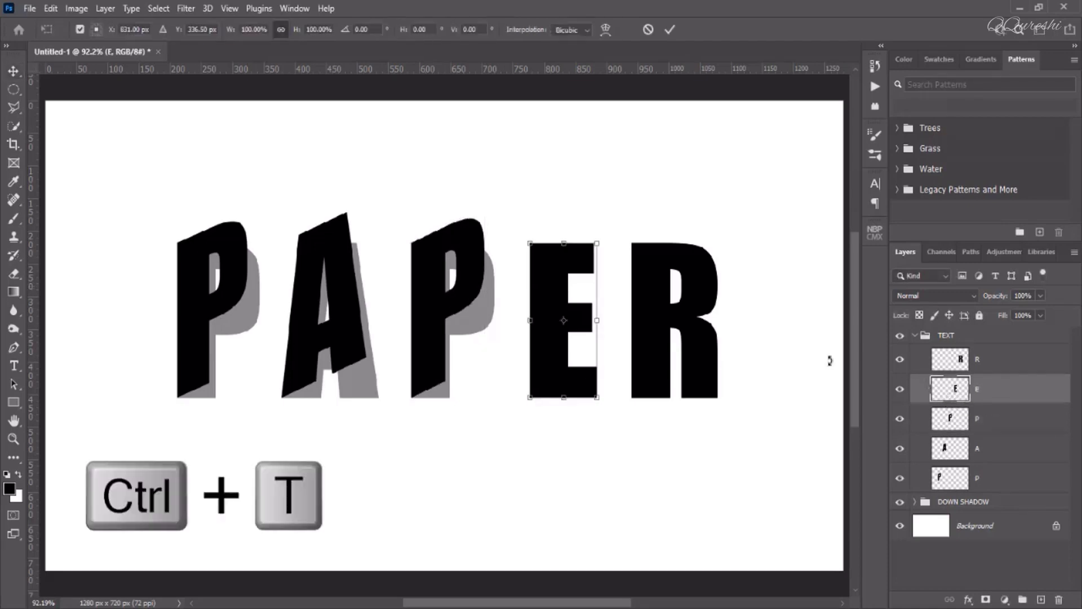
drag(597, 320, 590, 297)
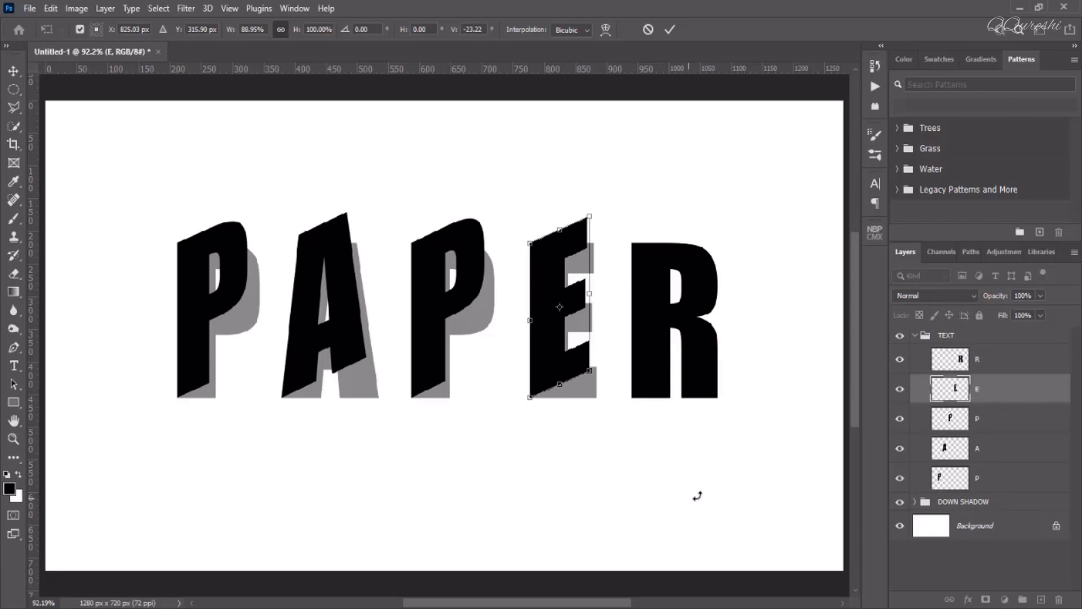
click(954, 361)
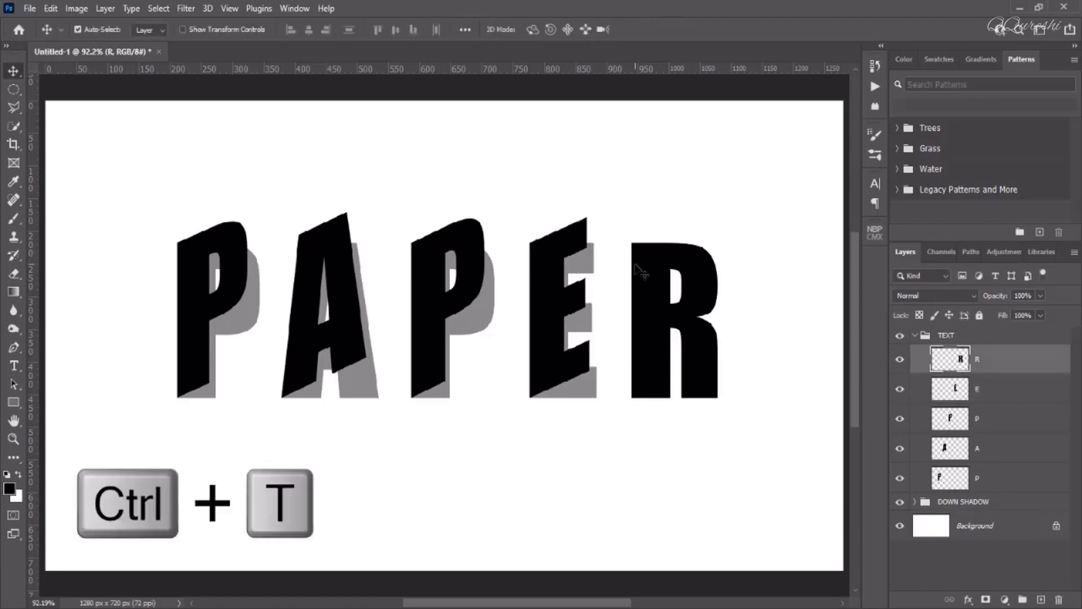
key(ctrl+t)
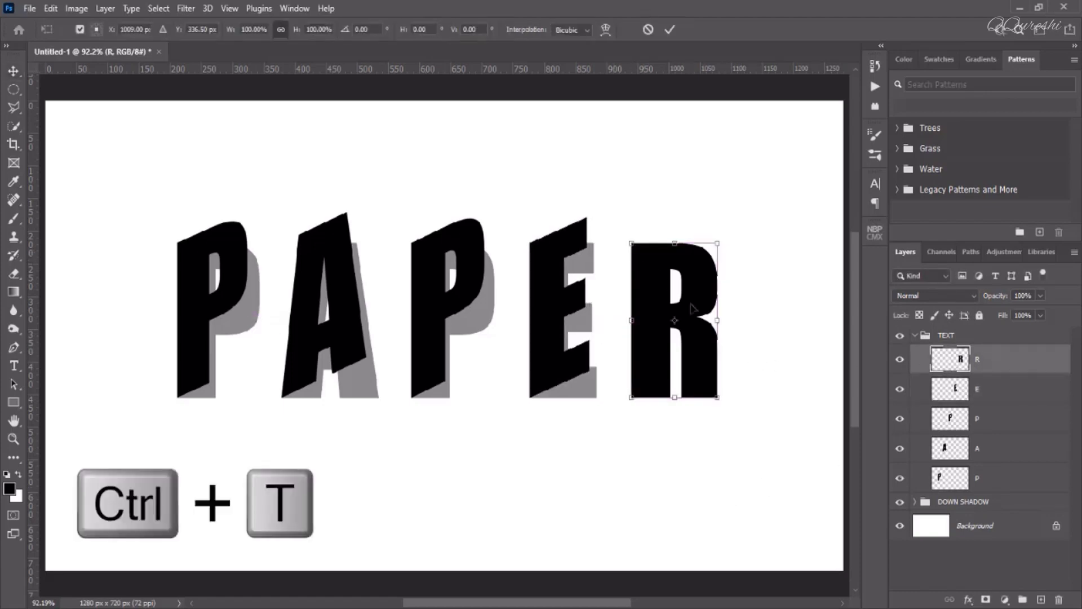
drag(717, 322, 708, 289)
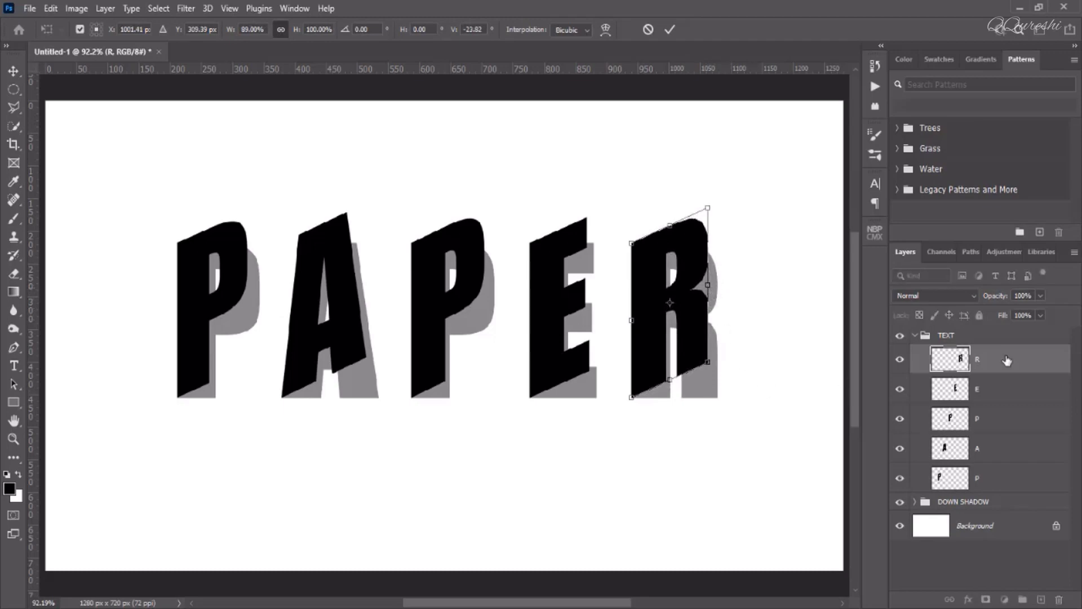
key(Return)
- Add a Foreground to Background gradient overlay to the first P with Normal blending
click(1011, 480)
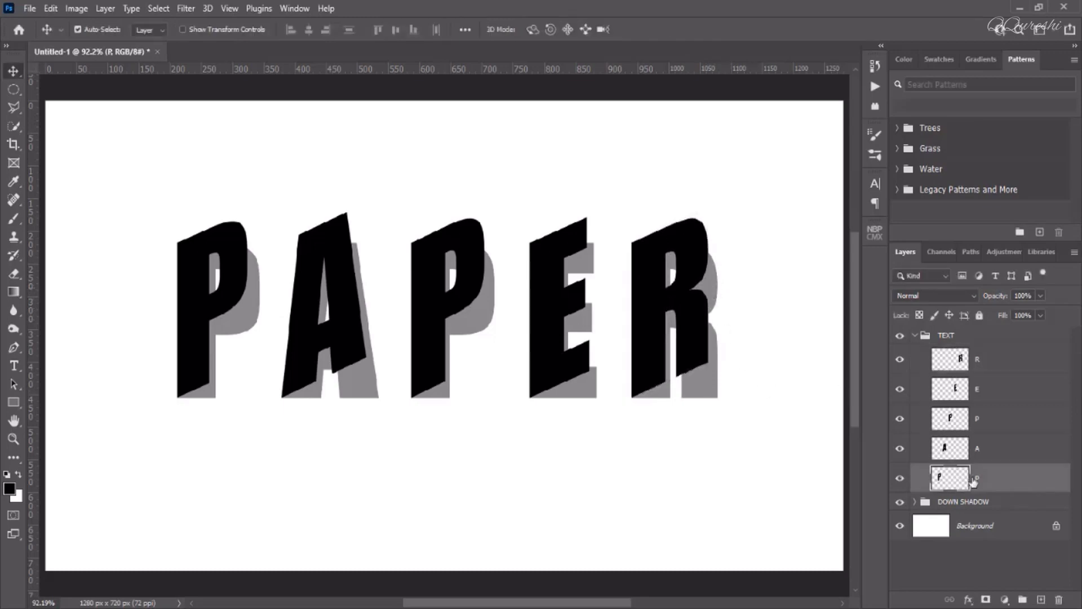
right_click(1011, 480)
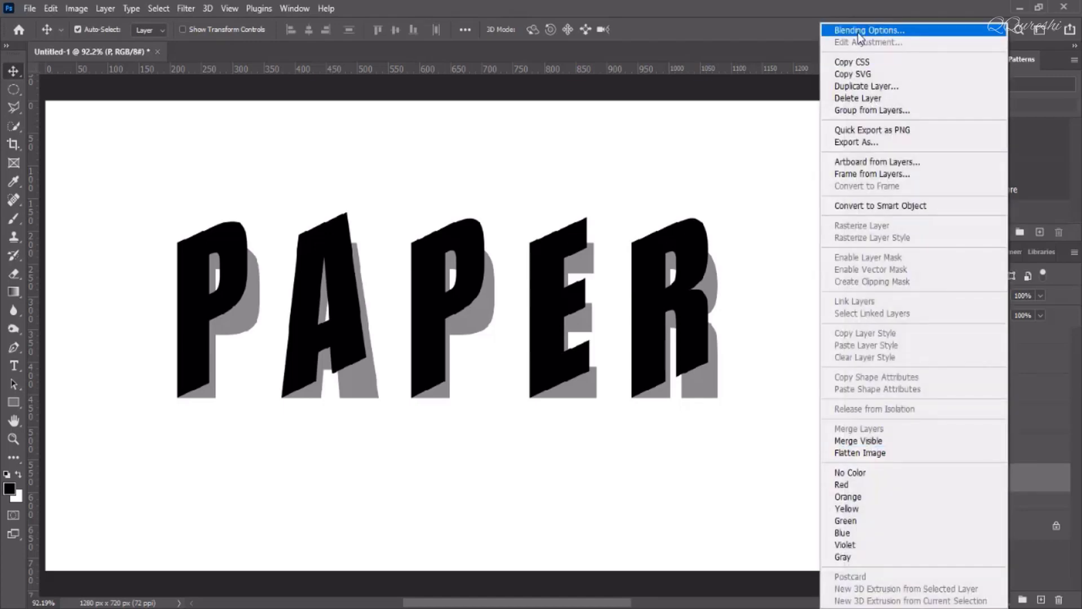
click(831, 32)
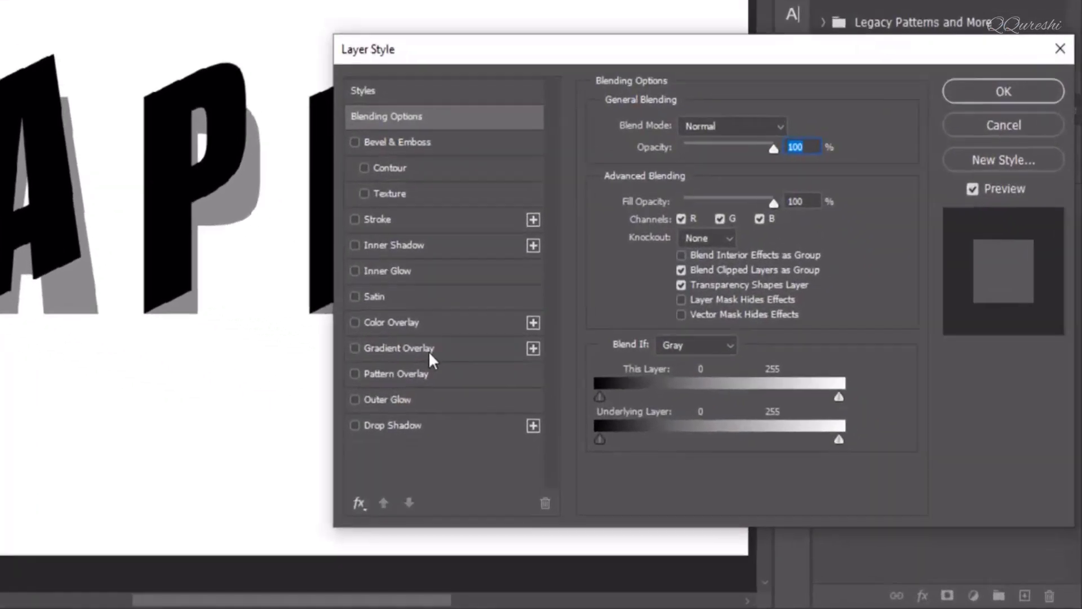
click(400, 338)
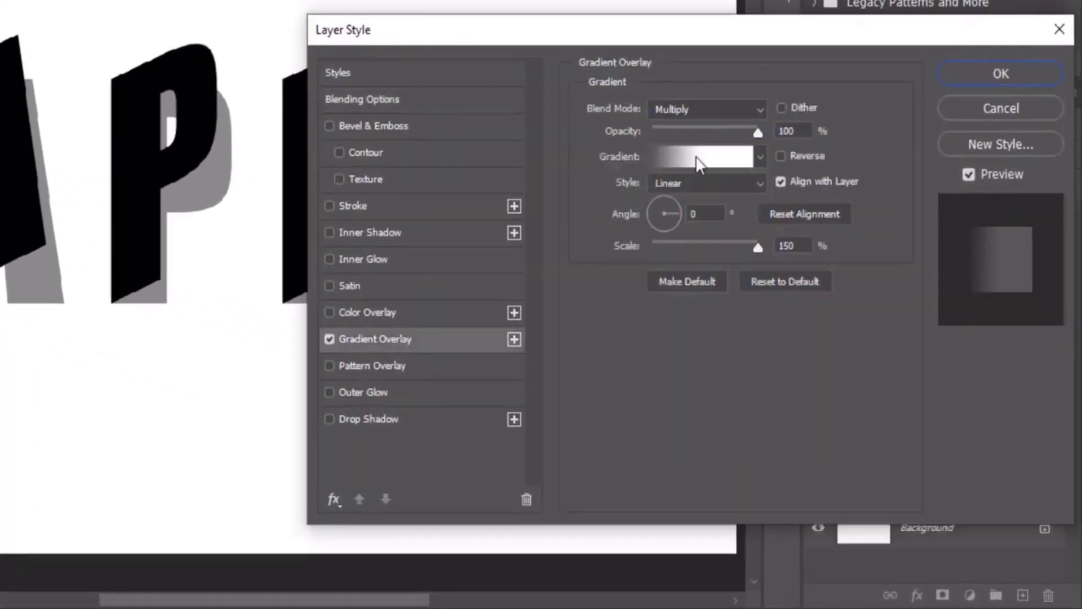
click(696, 156)
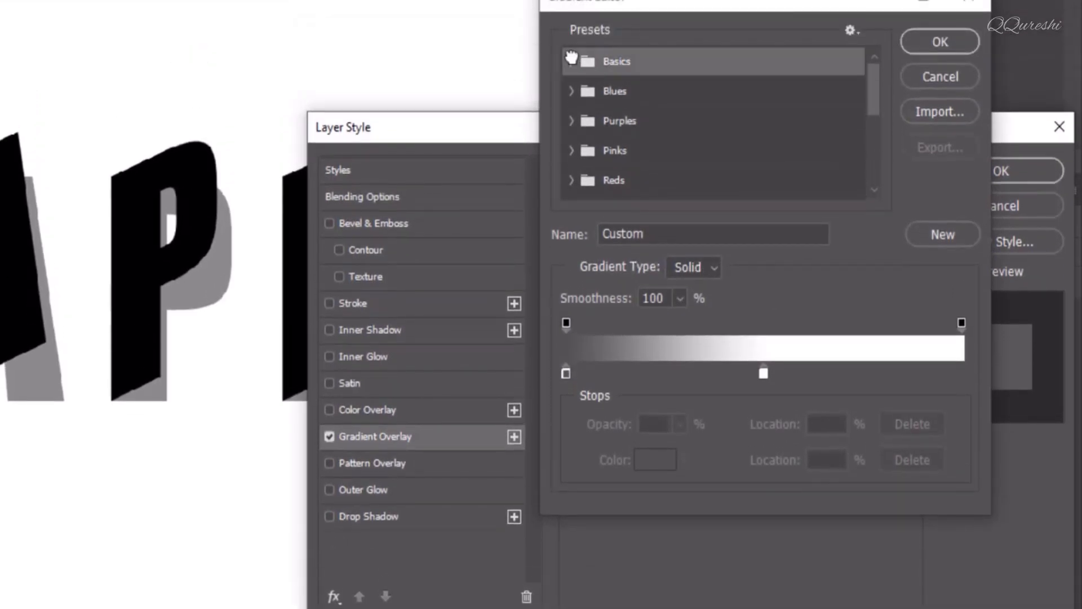
click(571, 60)
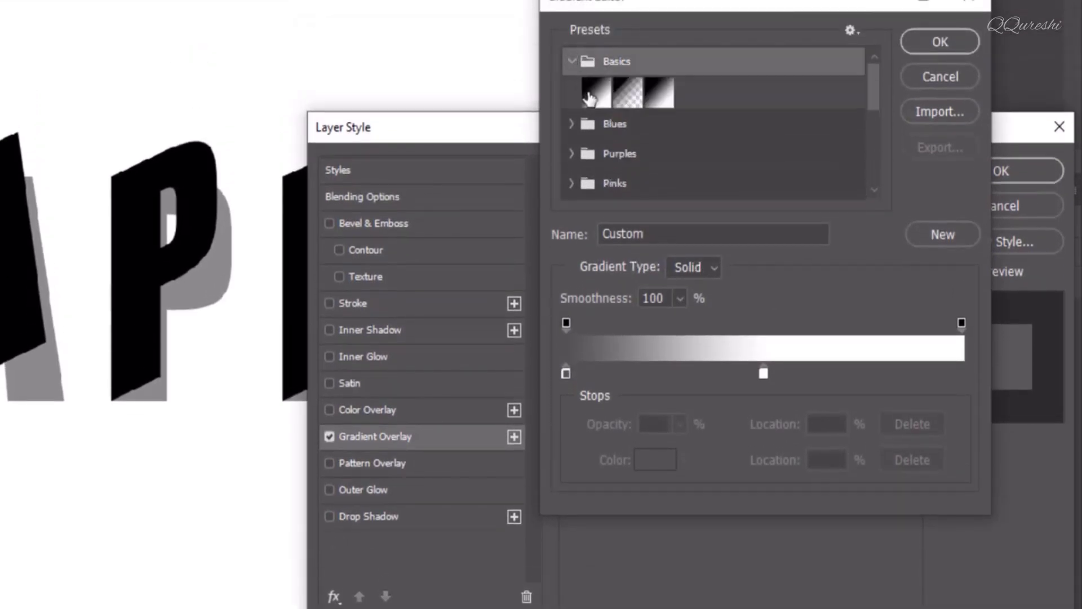
click(593, 92)
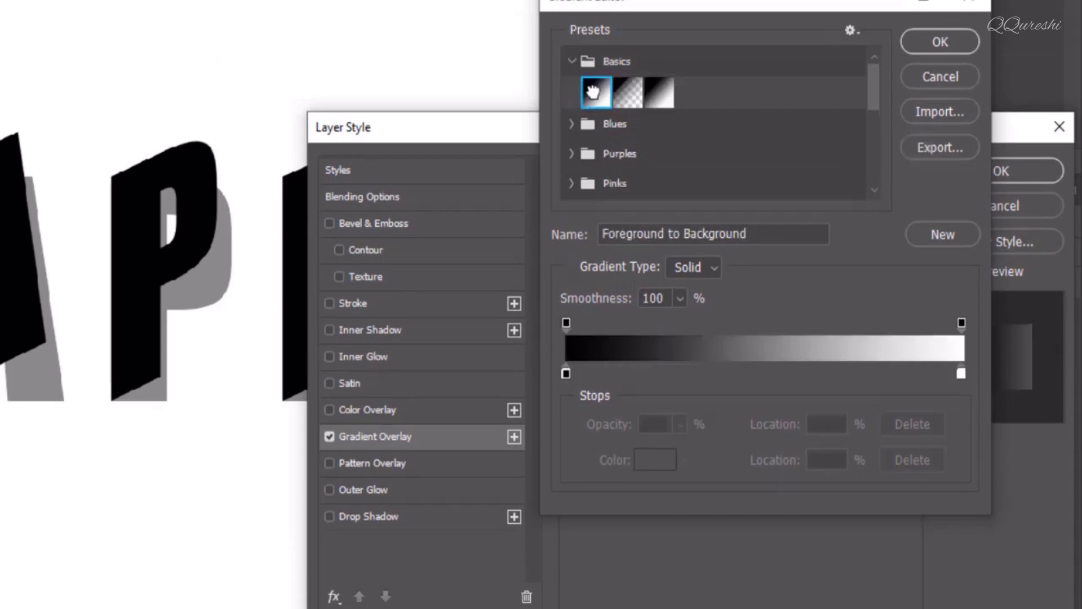
drag(961, 373, 864, 372)
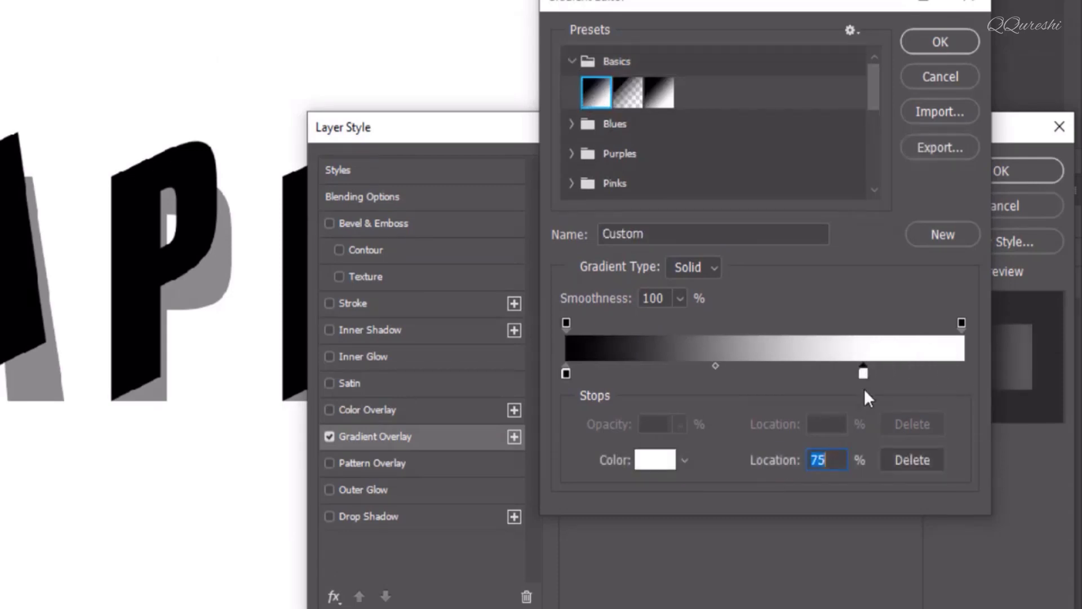
click(919, 38)
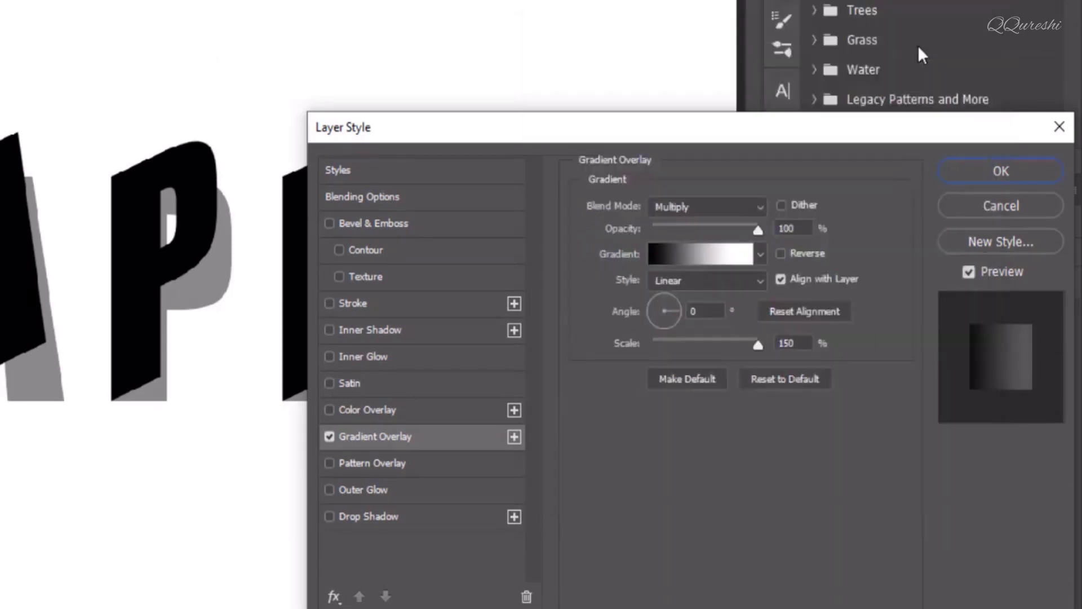
click(696, 206)
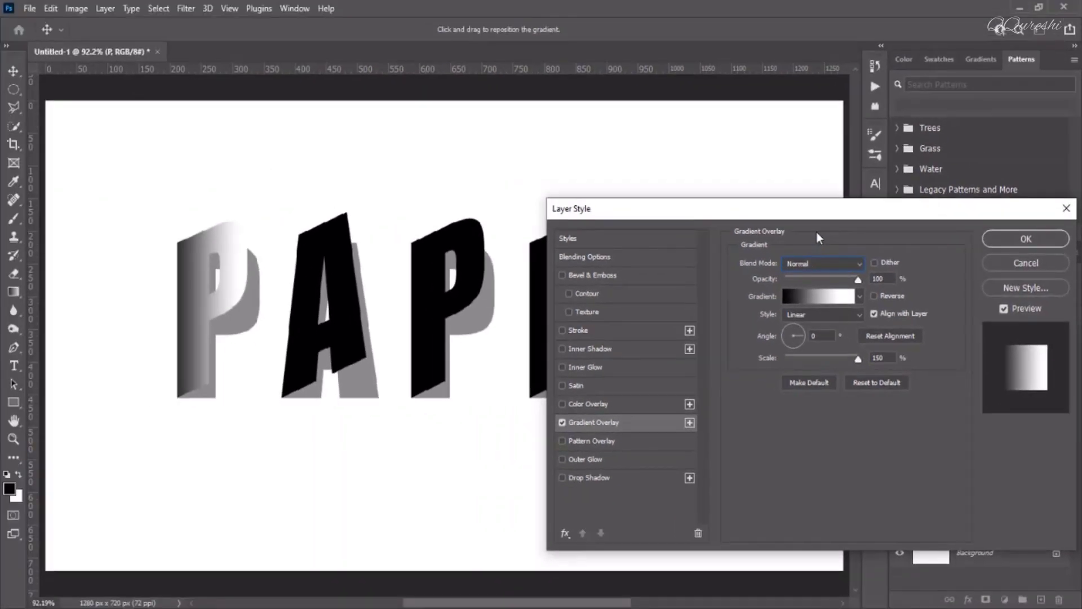
- Move the gradient's white stop left to about 61% and apply the overlay
click(820, 299)
click(927, 379)
drag(927, 380, 892, 381)
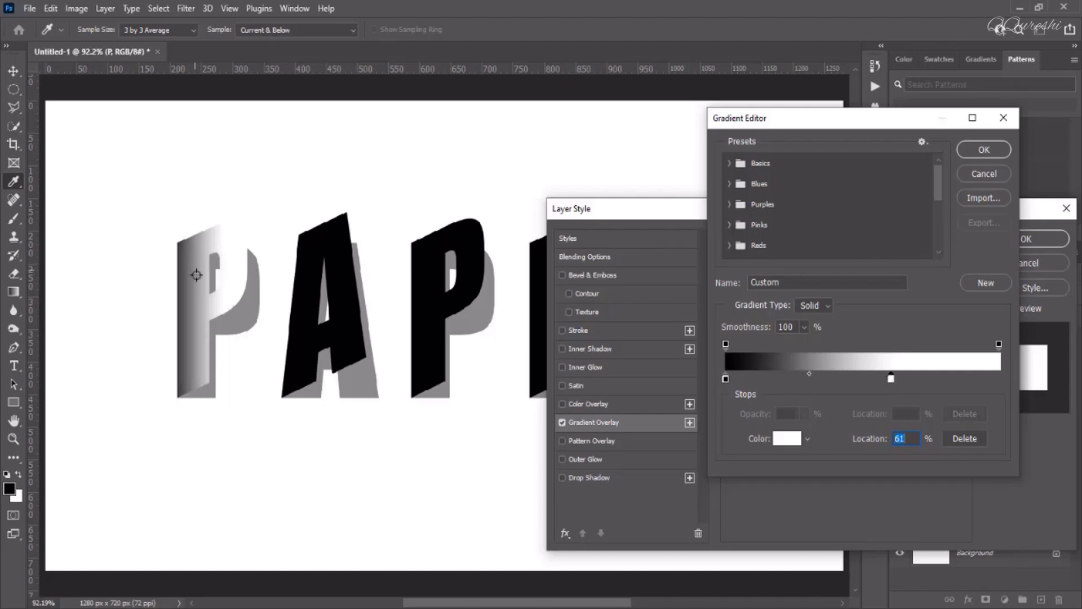
click(984, 150)
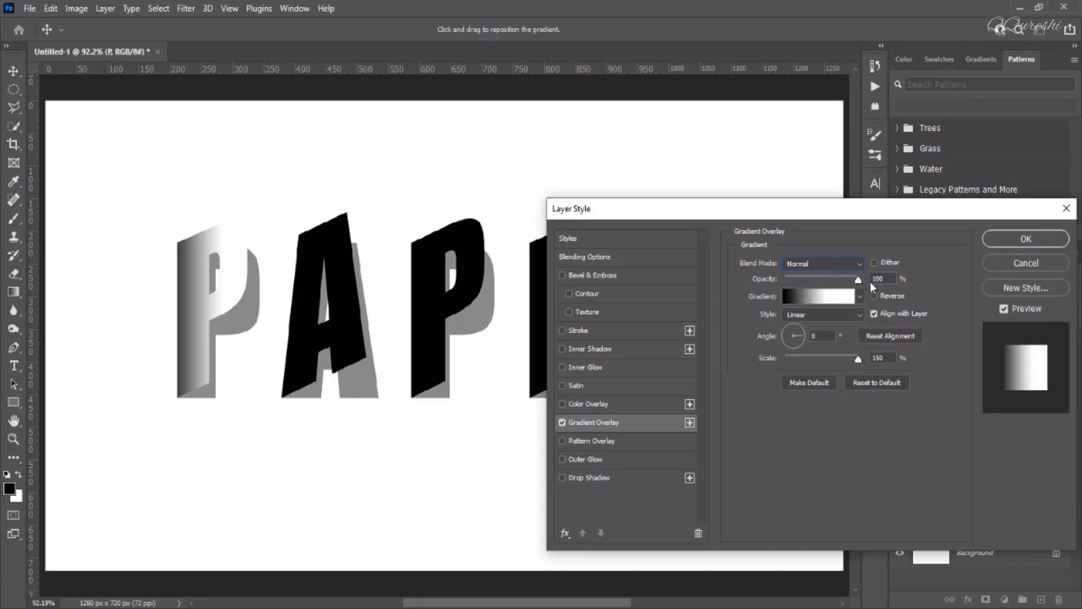
click(1009, 241)
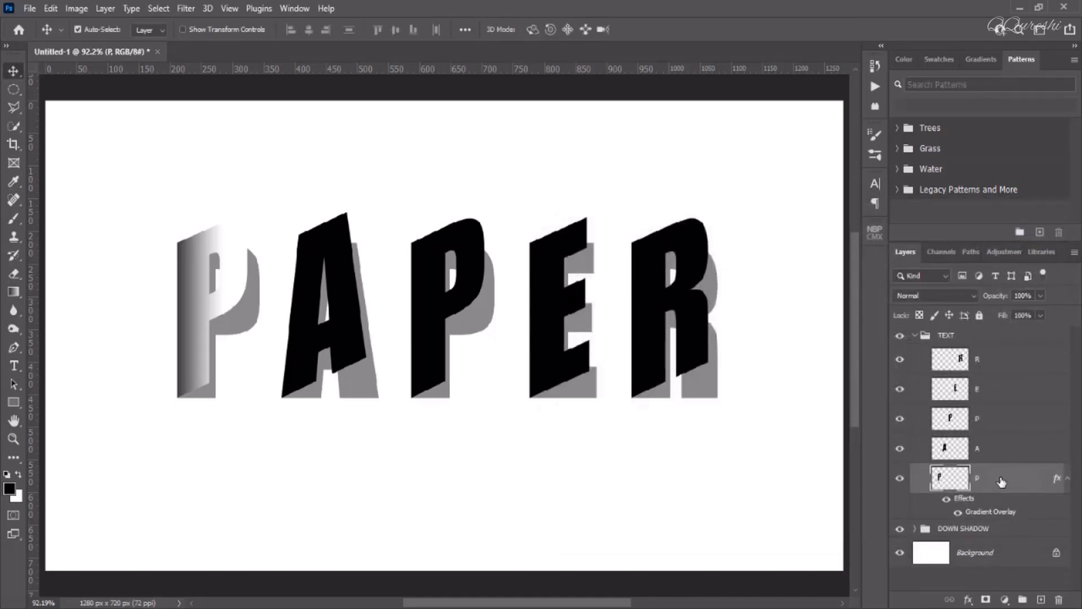
- Copy the first P's layer style and paste it onto the A, P, E and R layers
right_click(1001, 482)
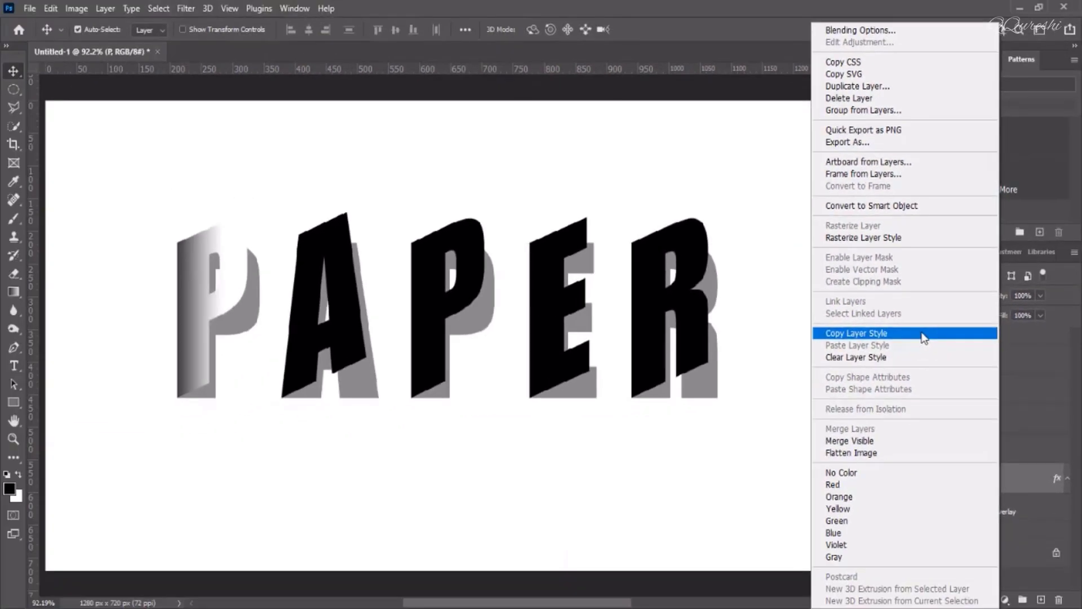
click(923, 337)
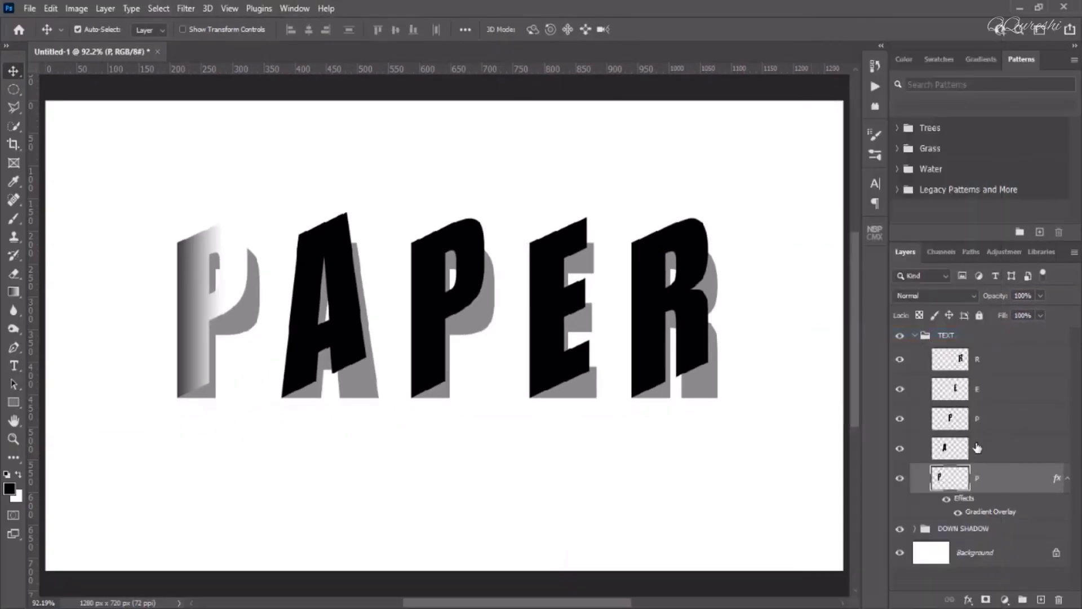
click(980, 449)
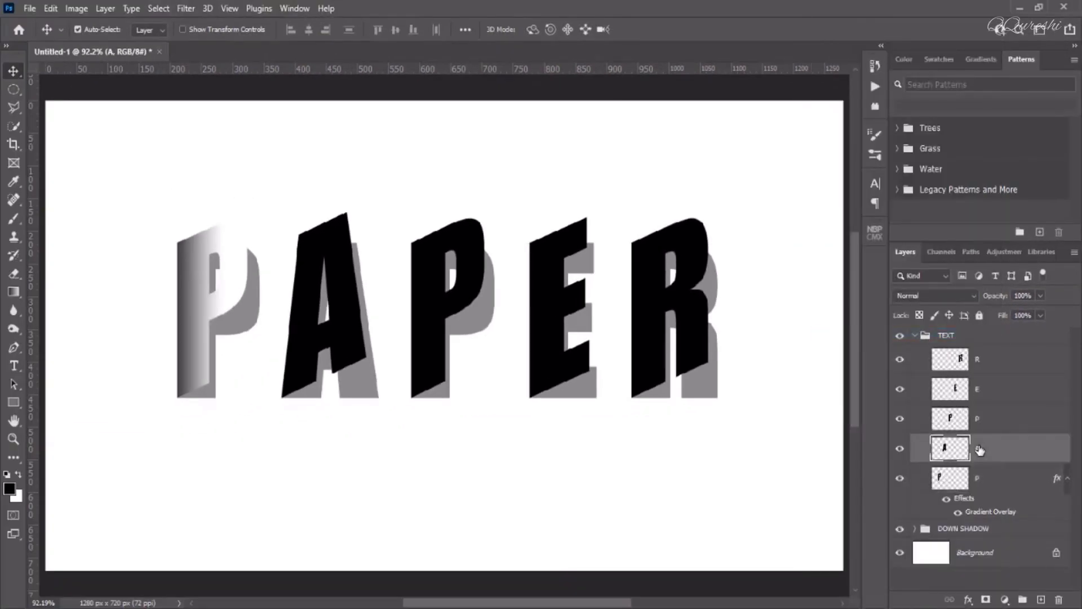
shift+click(986, 363)
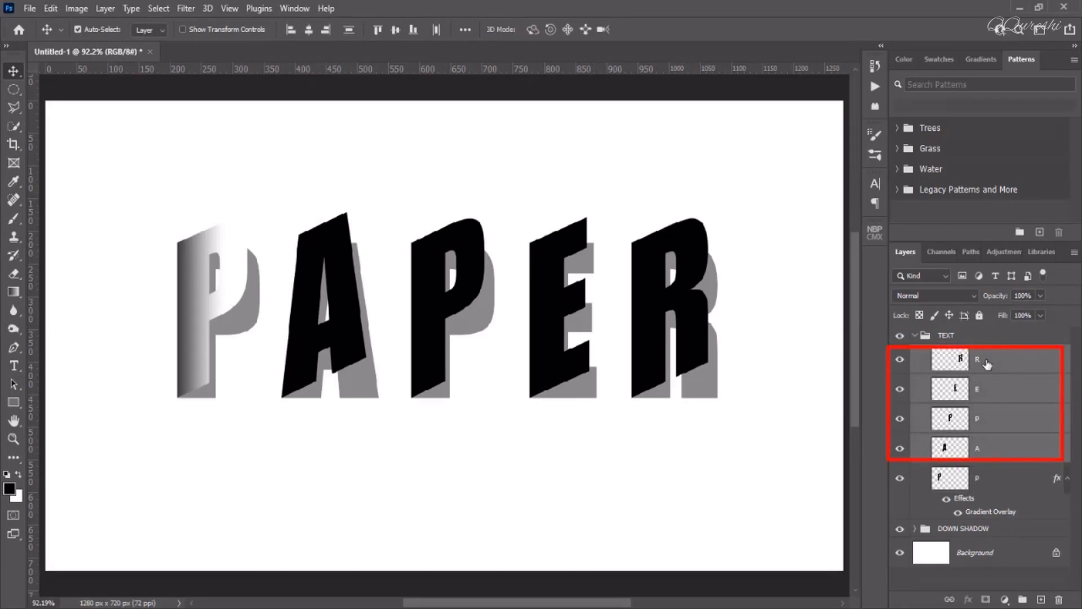
right_click(987, 363)
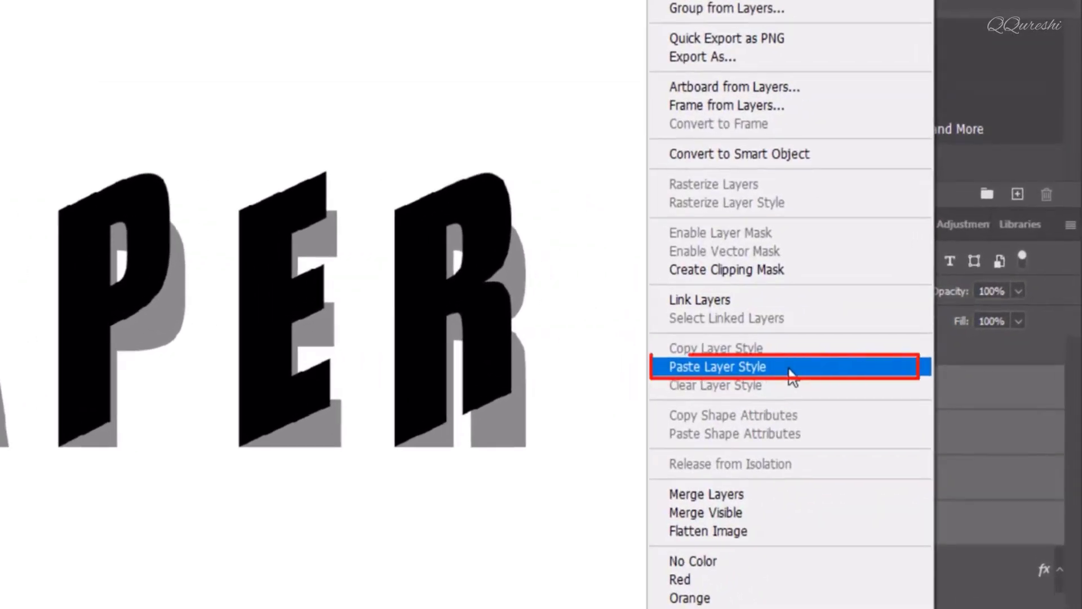
click(788, 367)
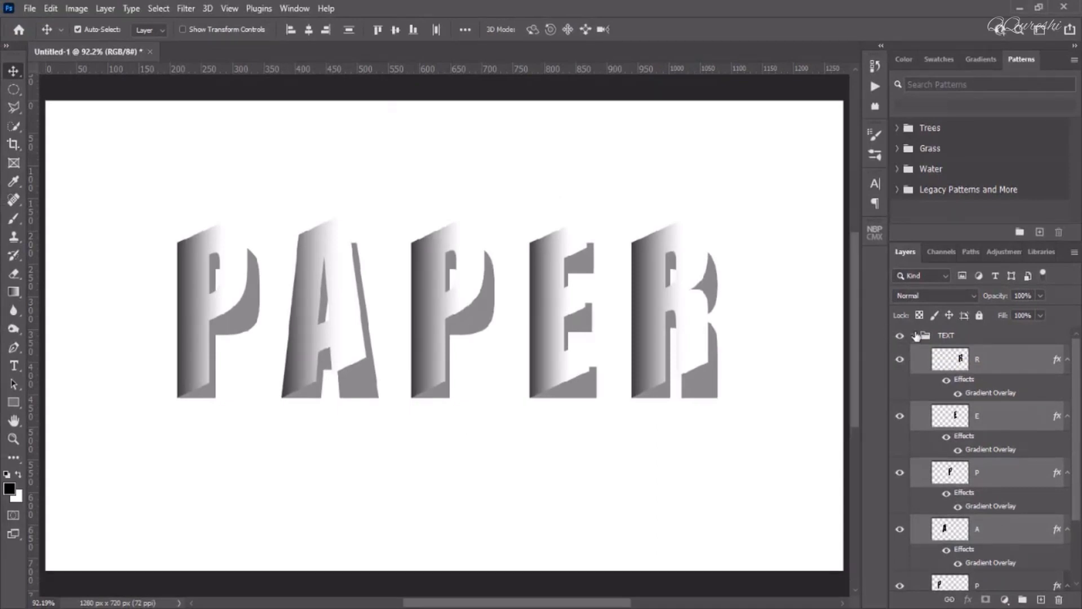
- Give the DOWN SHADOW P a pattern overlay, inner shadow and 51% colour overlay
click(915, 335)
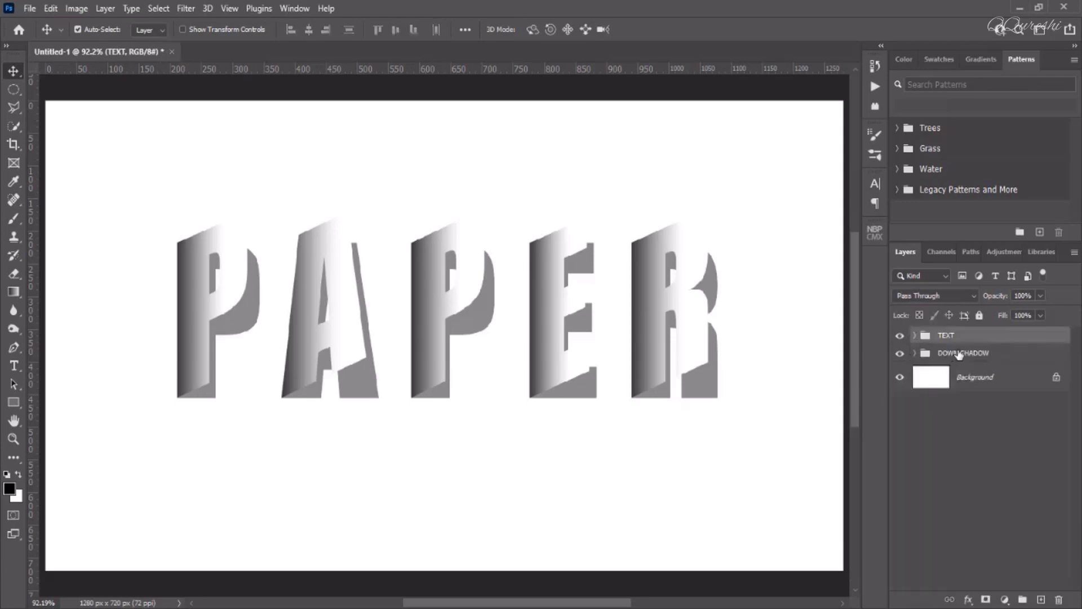
click(915, 353)
click(980, 498)
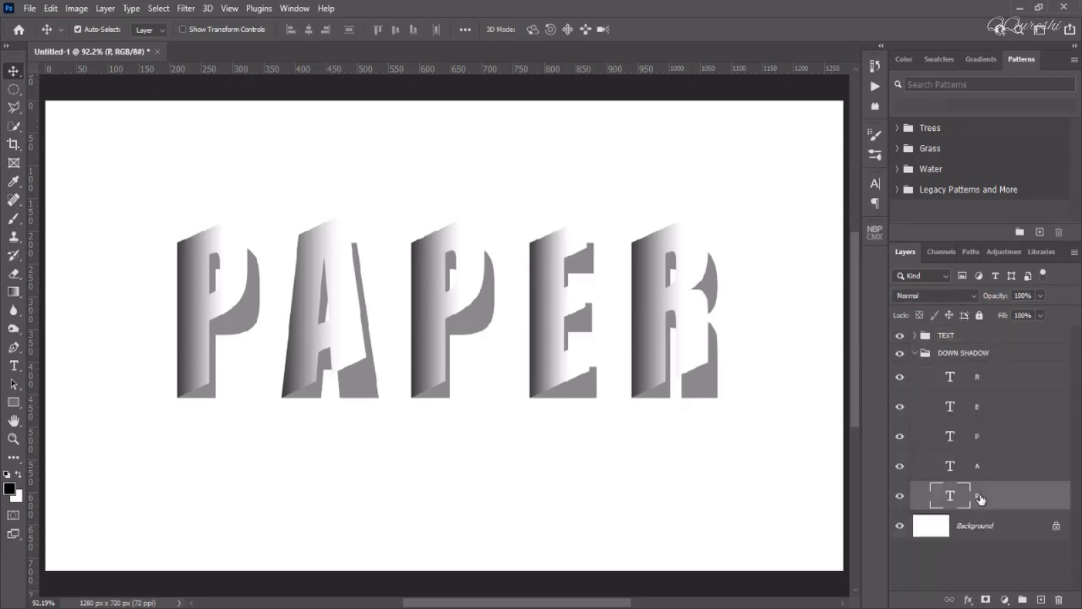
right_click(981, 500)
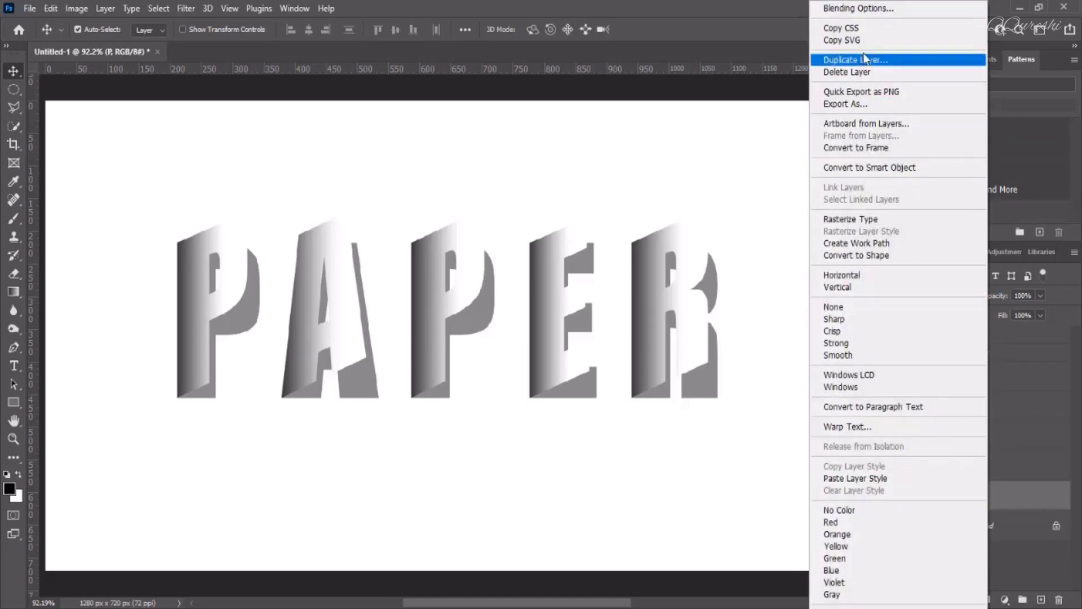
click(865, 9)
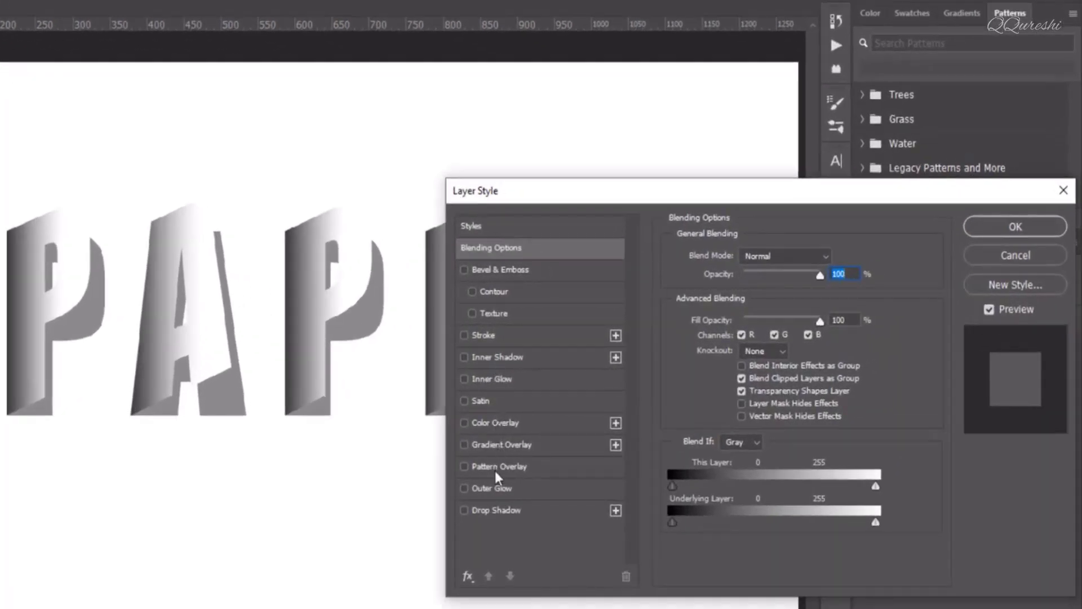
click(496, 468)
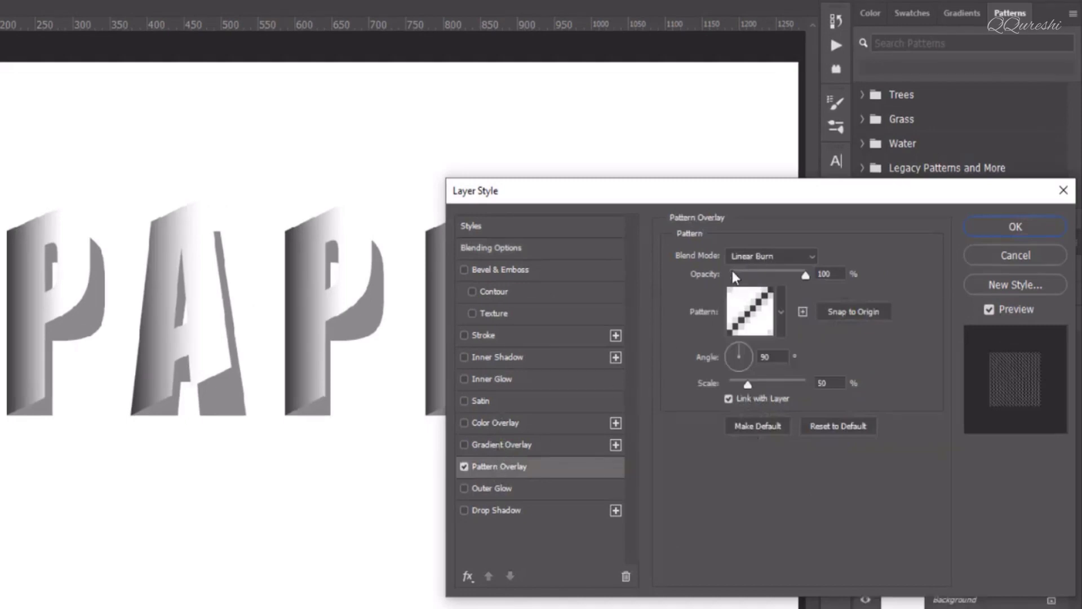
click(500, 356)
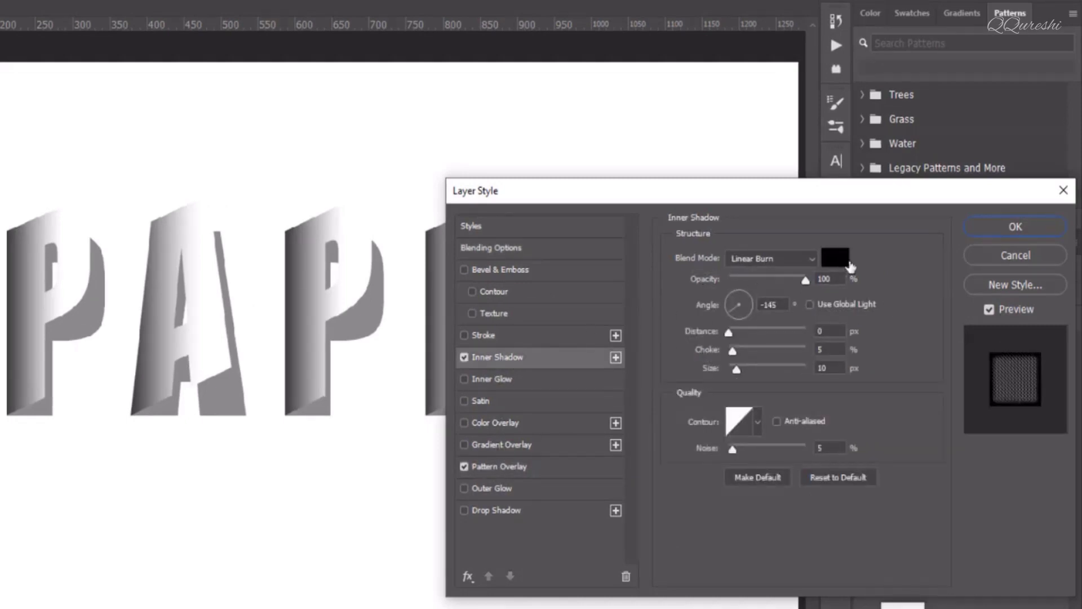
click(498, 424)
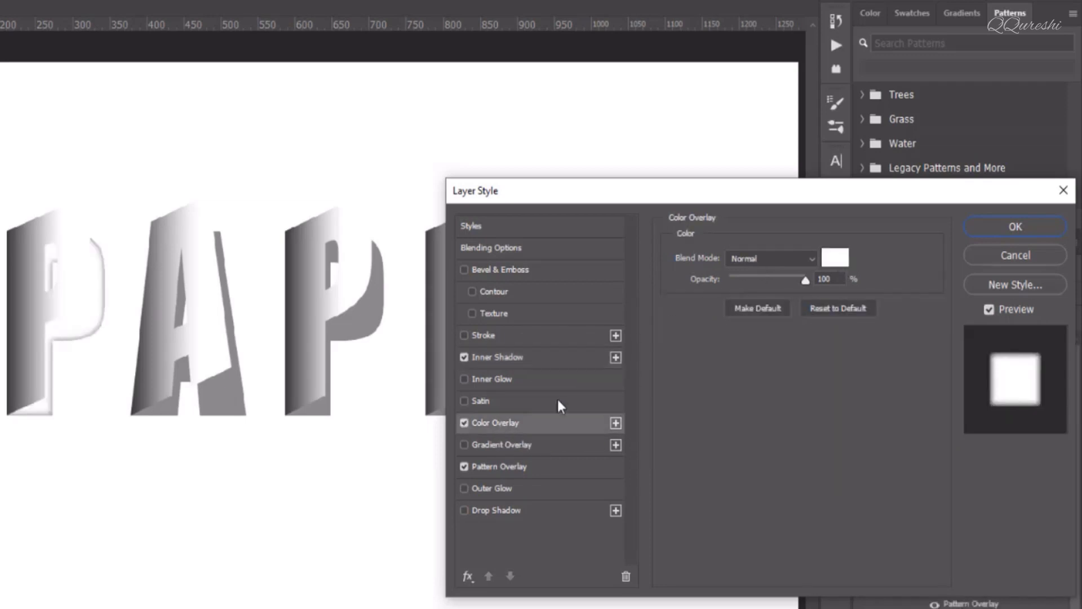
drag(803, 279, 767, 279)
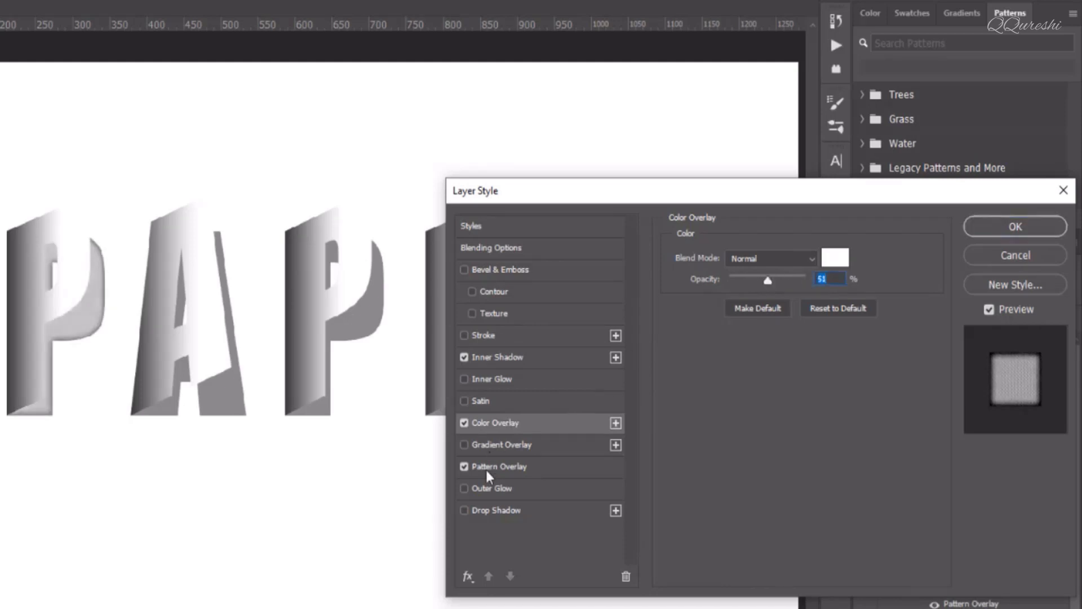
- Set the pattern overlay blending to Linear Burn and keep the inner shadow at 10 px
click(489, 468)
click(762, 256)
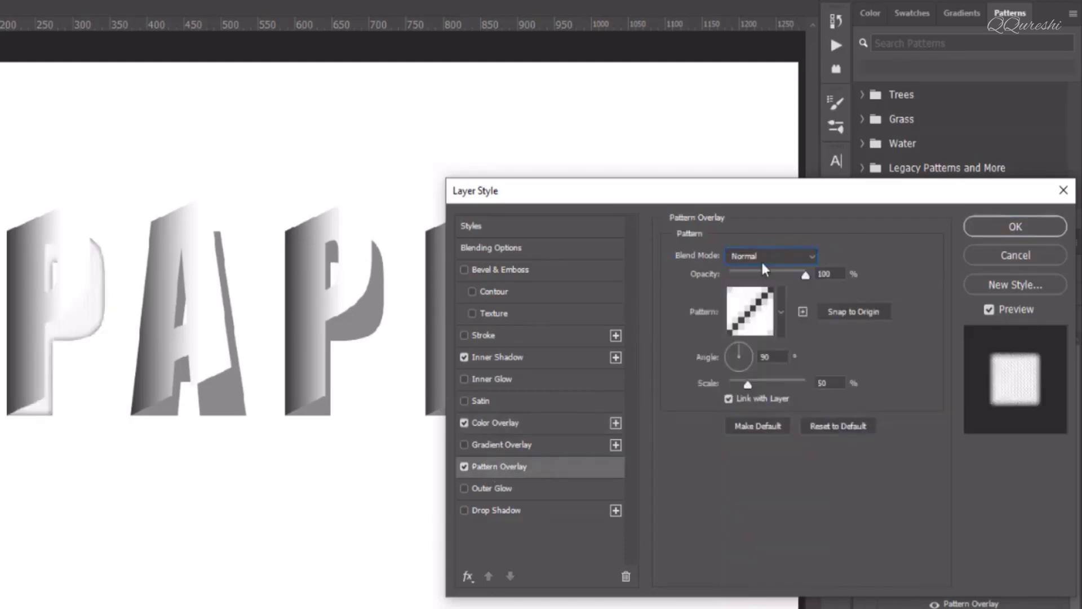
click(762, 256)
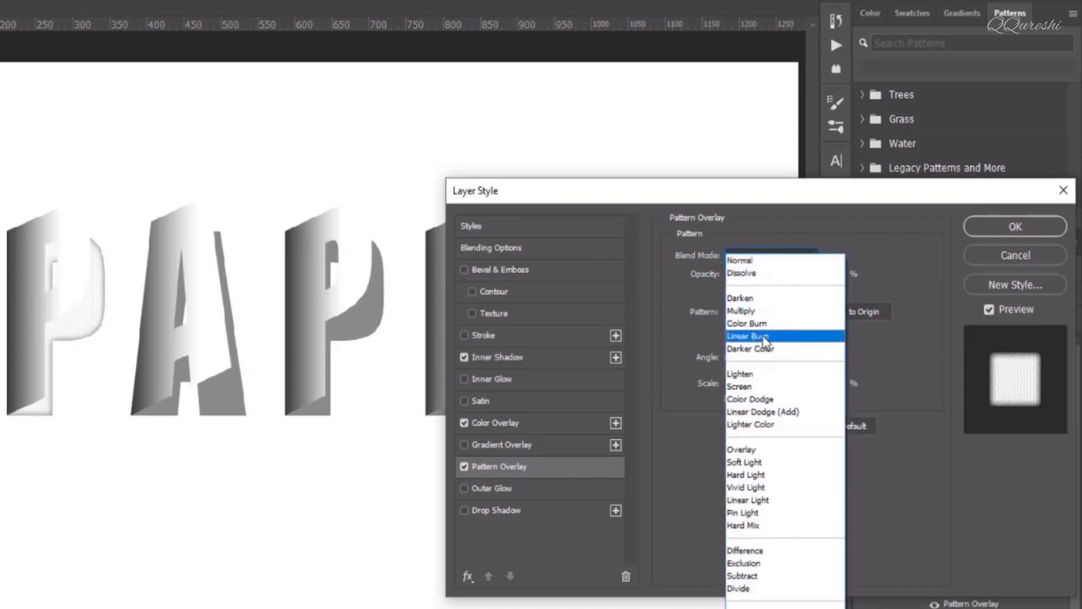
click(762, 336)
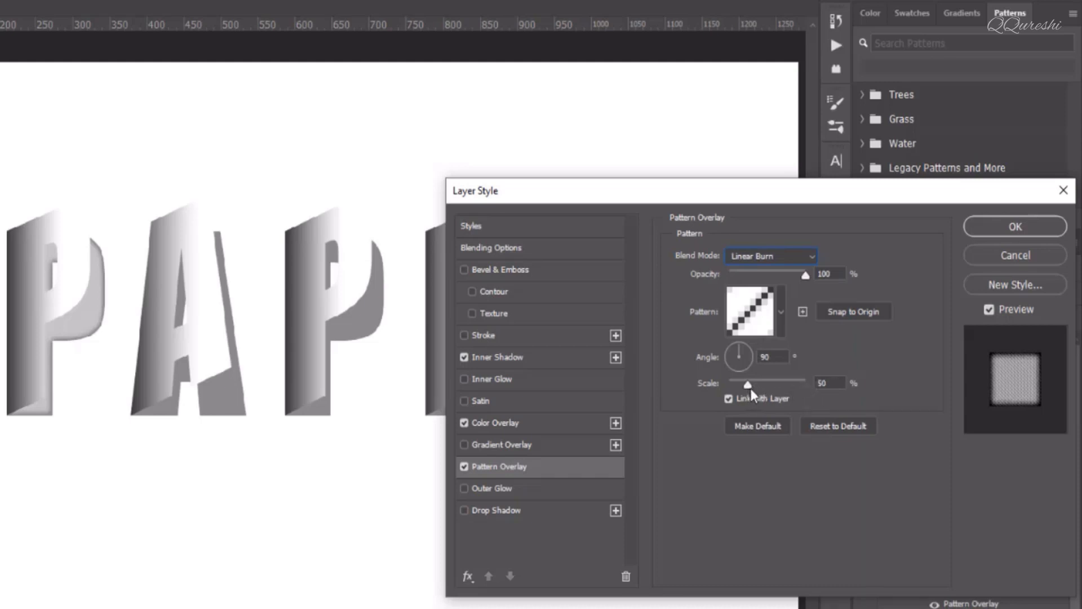
click(484, 356)
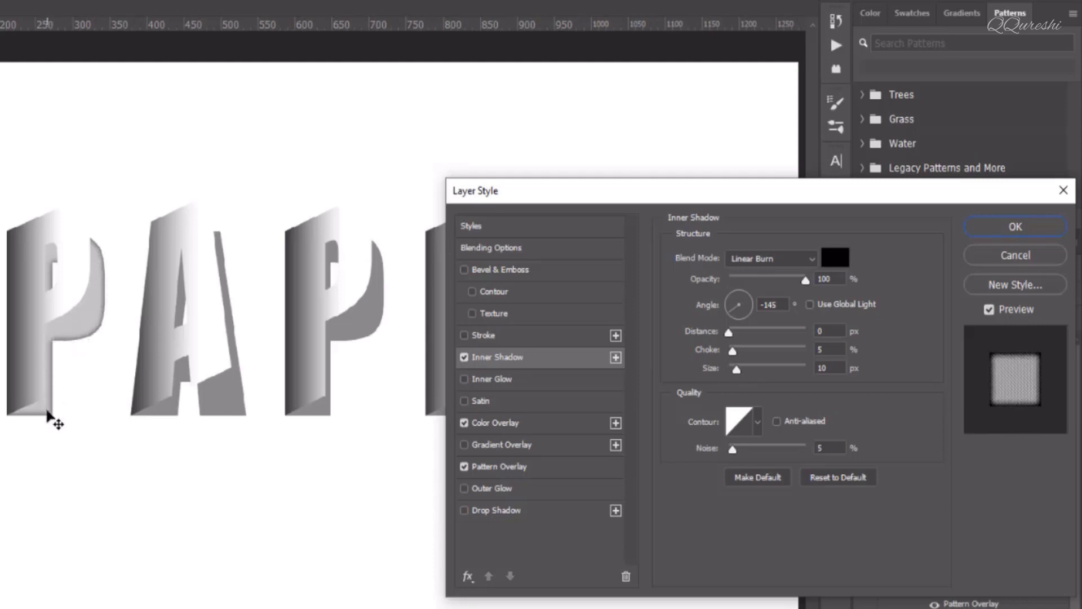
drag(735, 369, 731, 371)
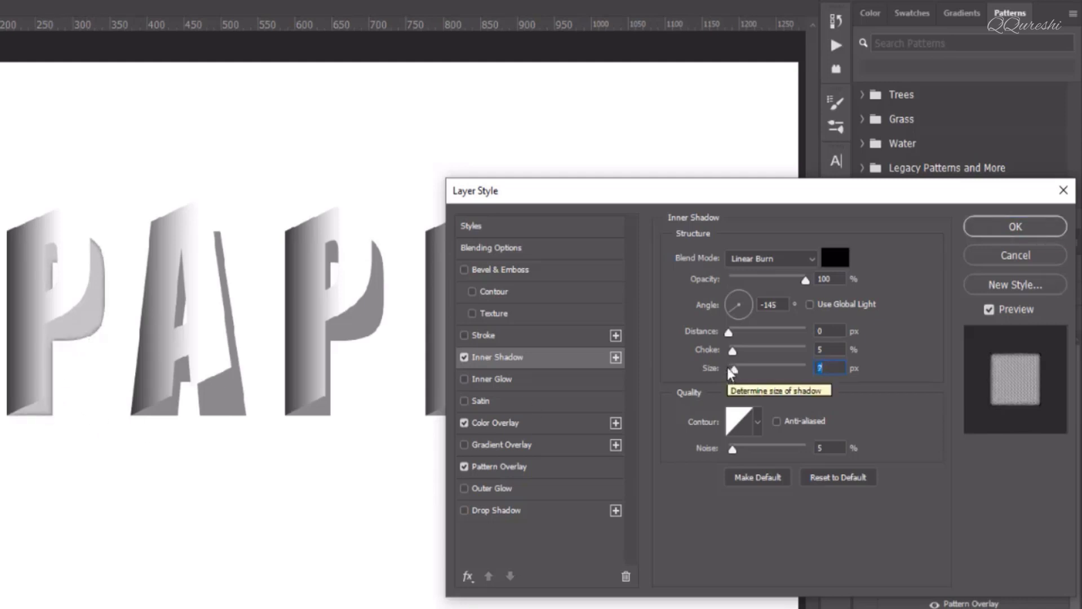
key(Up)
key(Up)
key(Up)
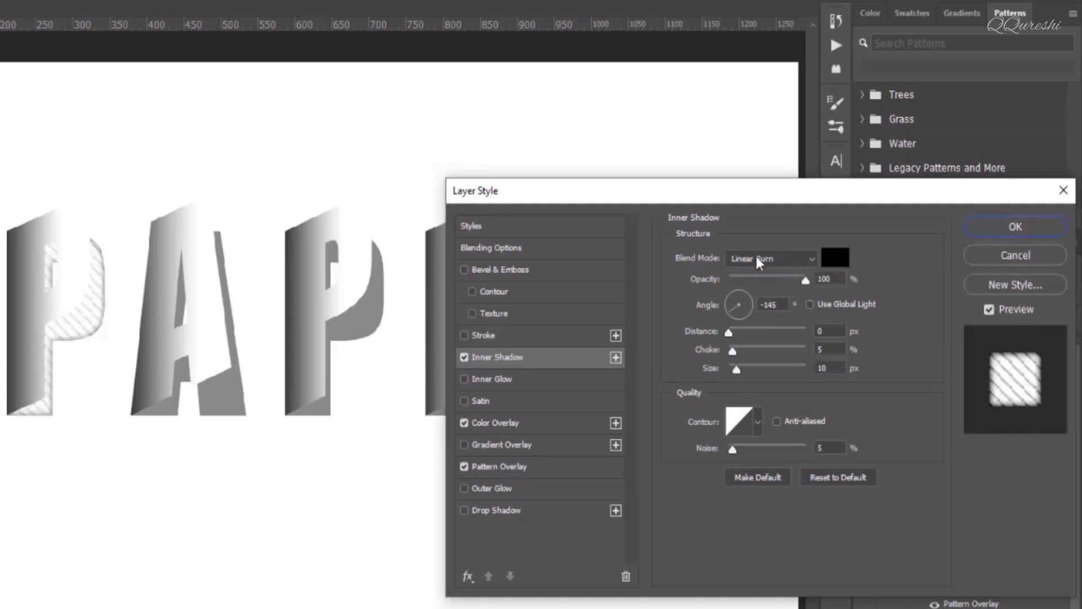
click(507, 466)
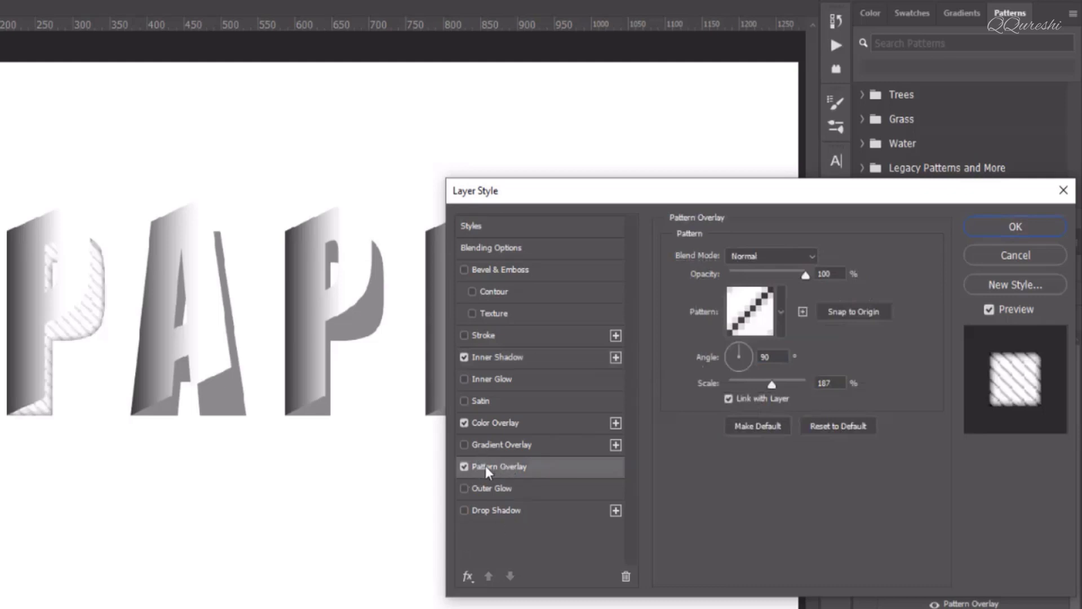
- Browse the pattern picker's sets: 2019 Patterns, then the Dirt, Stone and Wood folders
click(782, 313)
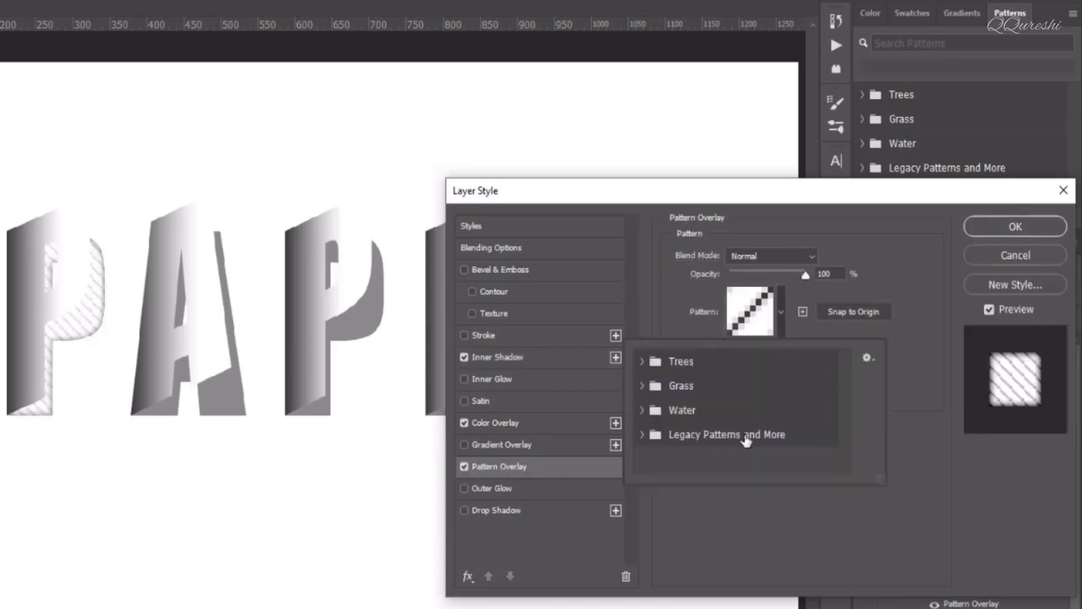
click(643, 435)
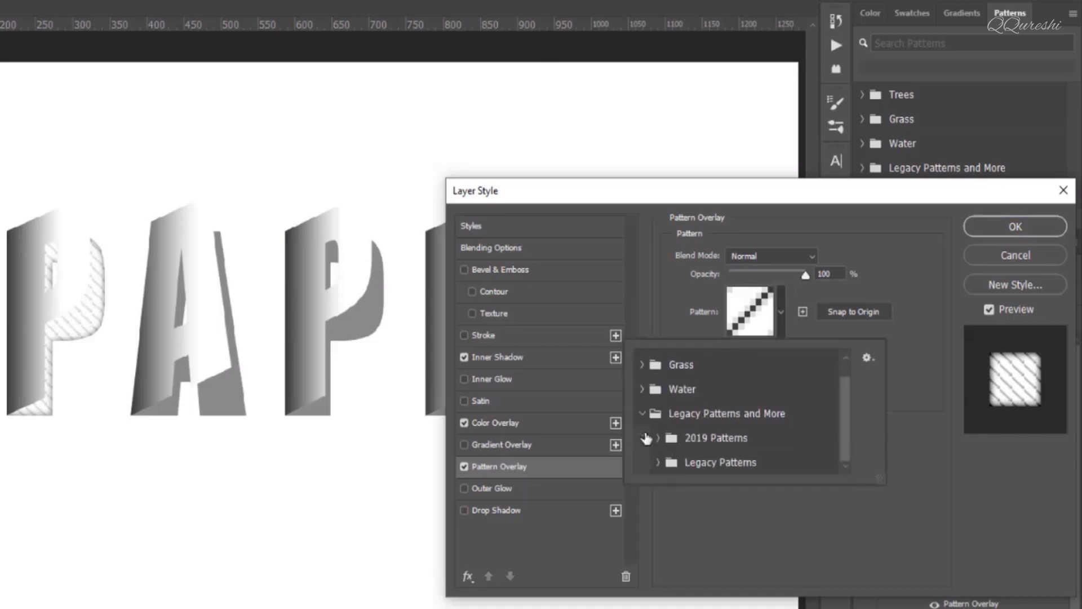
click(657, 439)
click(674, 407)
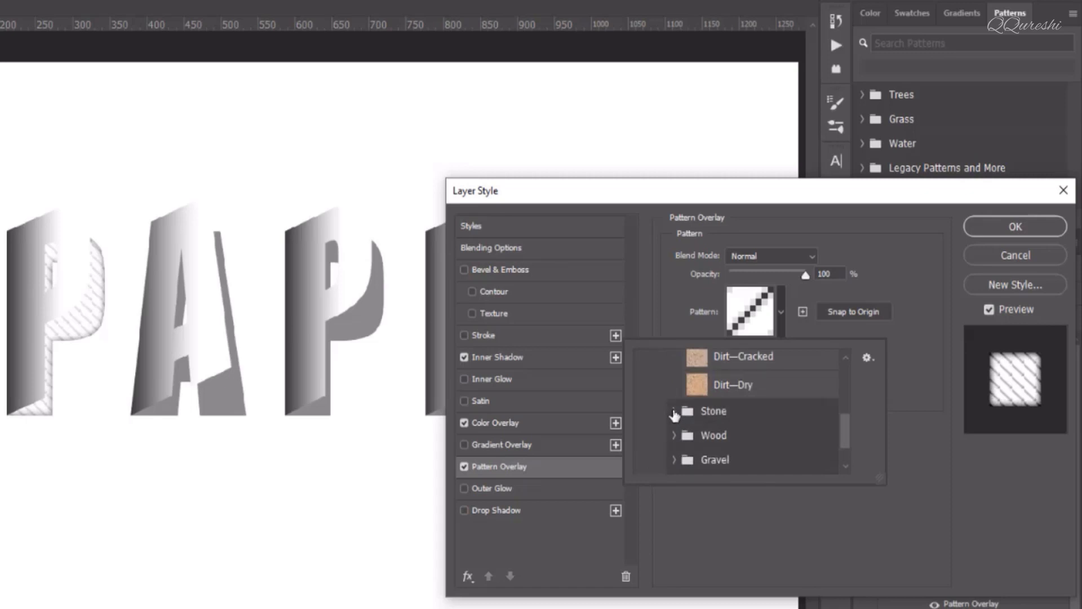
click(674, 414)
scroll(673, 410, down, 1)
click(674, 411)
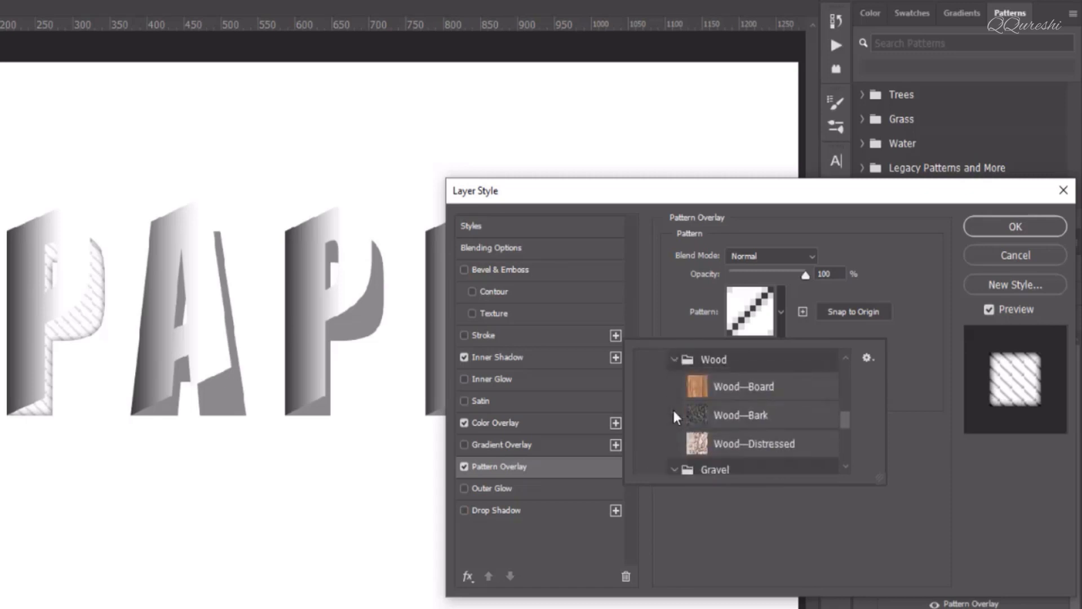
scroll(674, 414, down, 2)
scroll(674, 413, down, 2)
scroll(674, 413, down, 2)
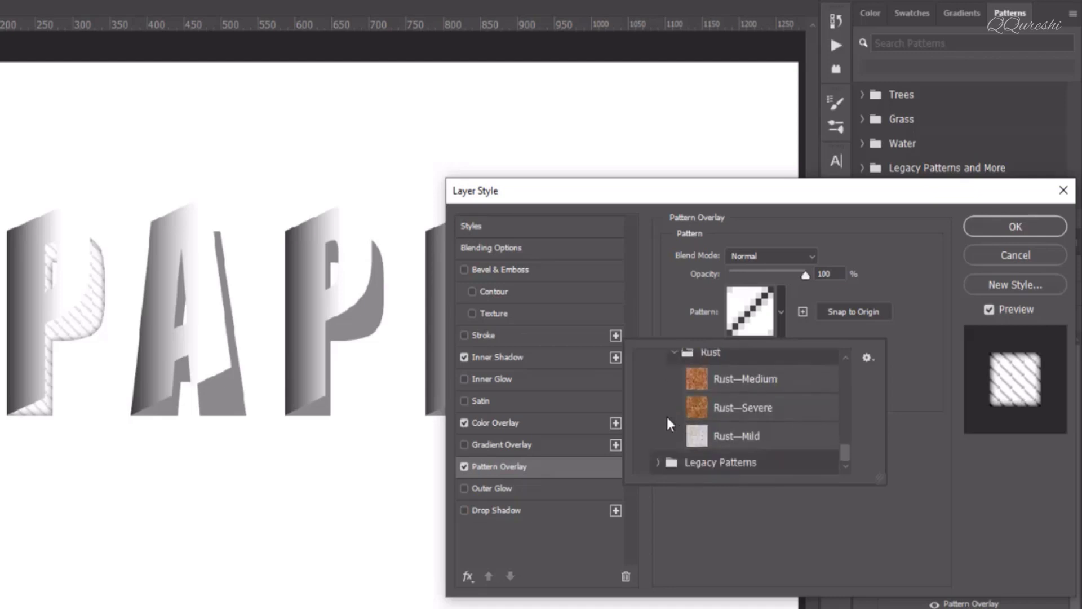
- Choose Legacy Patterns > Right Diagonal Line 1 and set its scale to 55%
click(660, 463)
scroll(667, 436, down, 3)
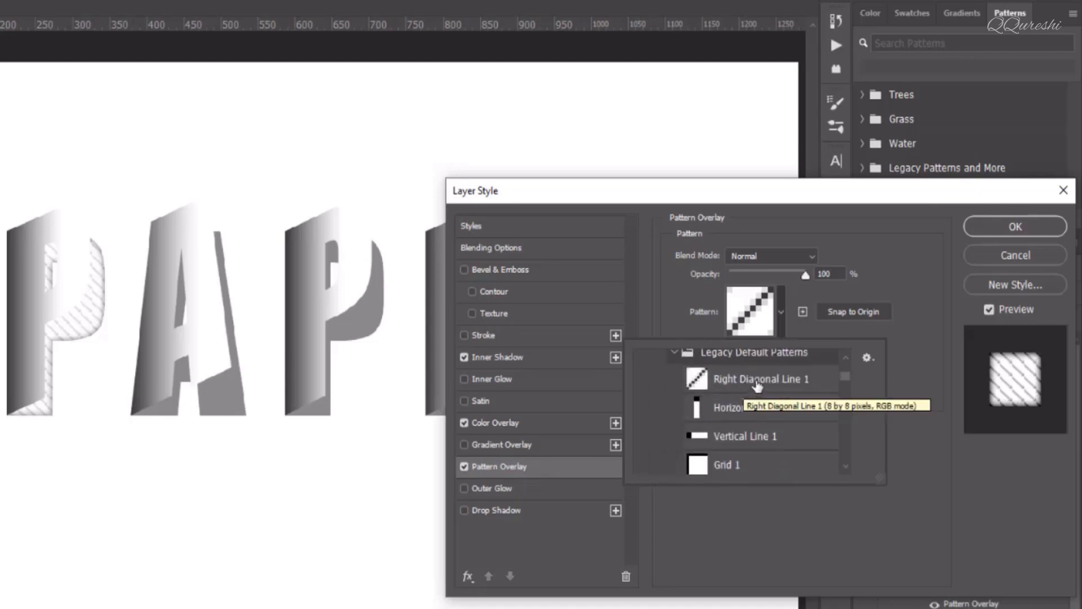
click(701, 293)
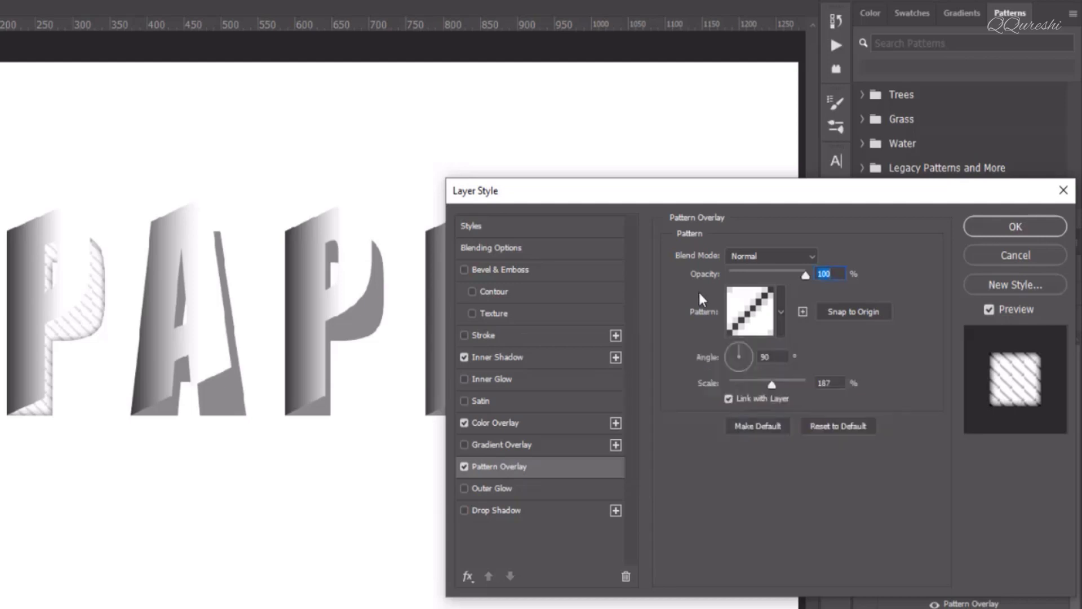
drag(773, 385, 752, 385)
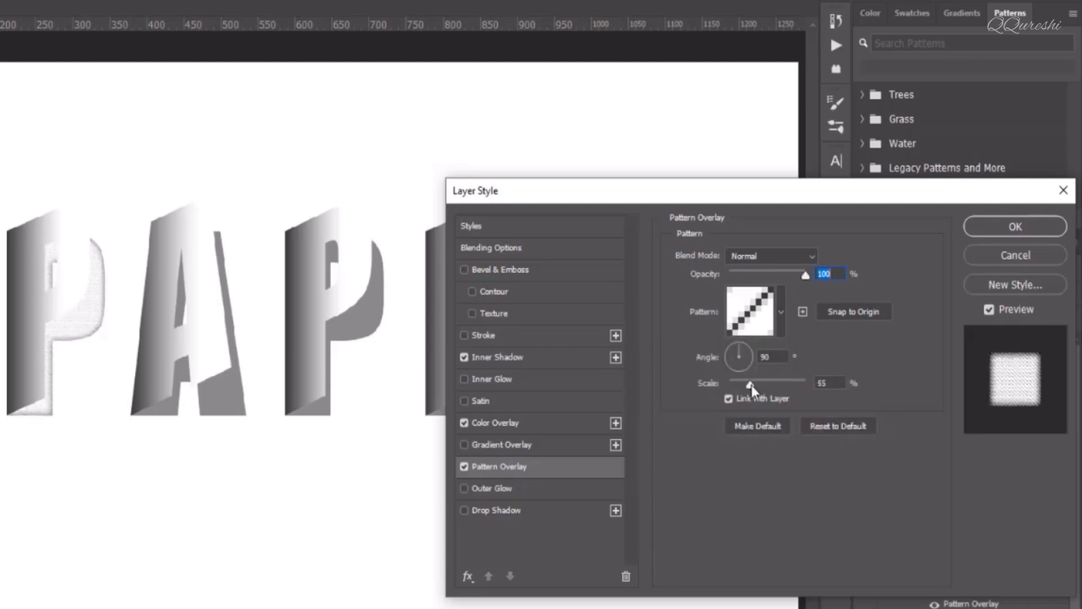
click(752, 384)
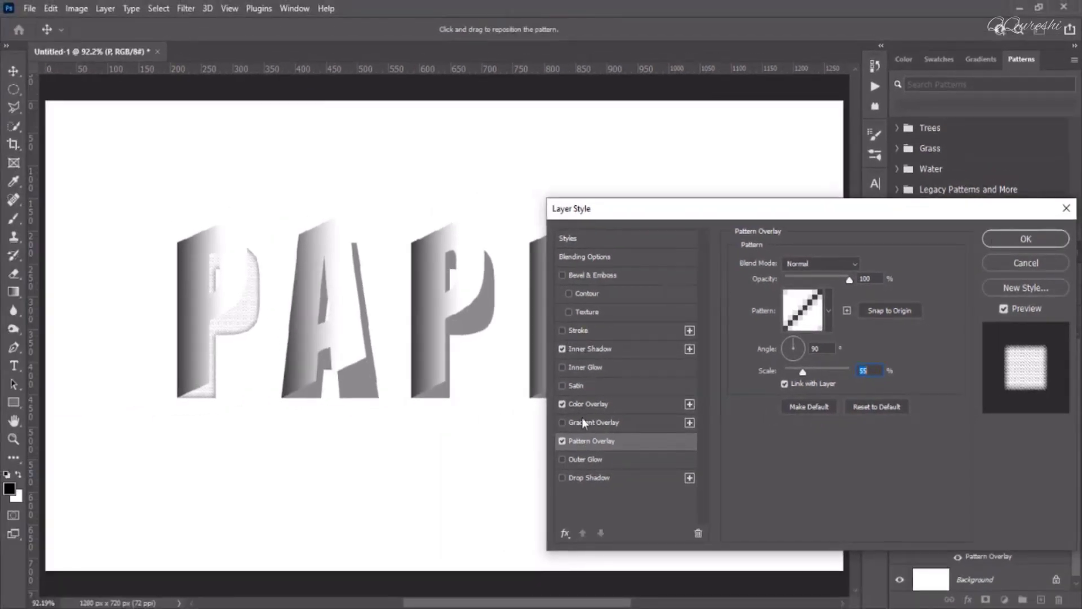
- Set the first P's Color Overlay to mid grey #808080 (50% brightness) and apply the style
click(587, 405)
click(872, 264)
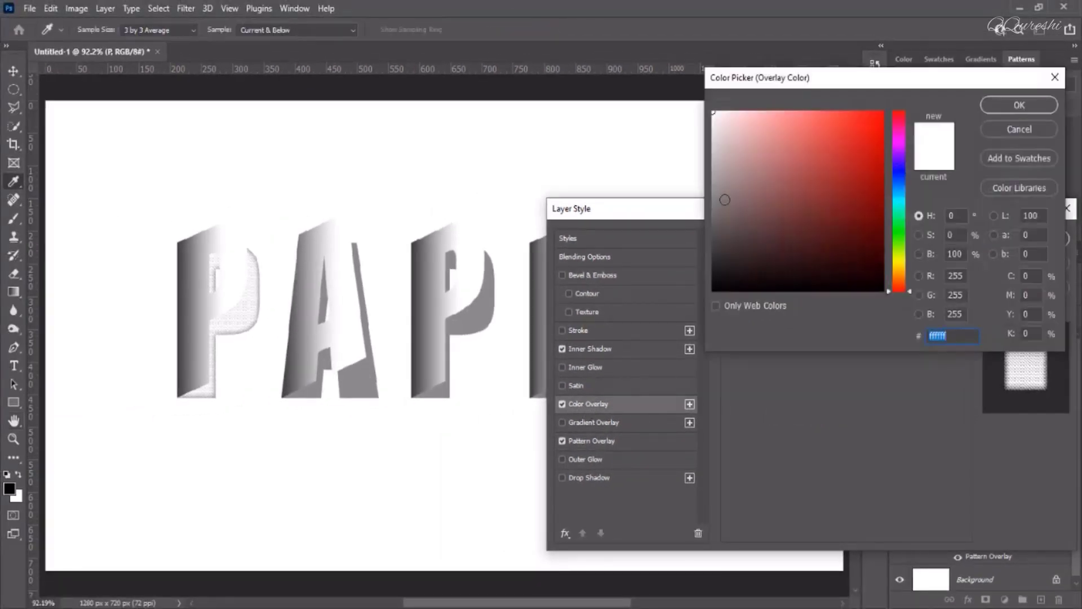
click(696, 198)
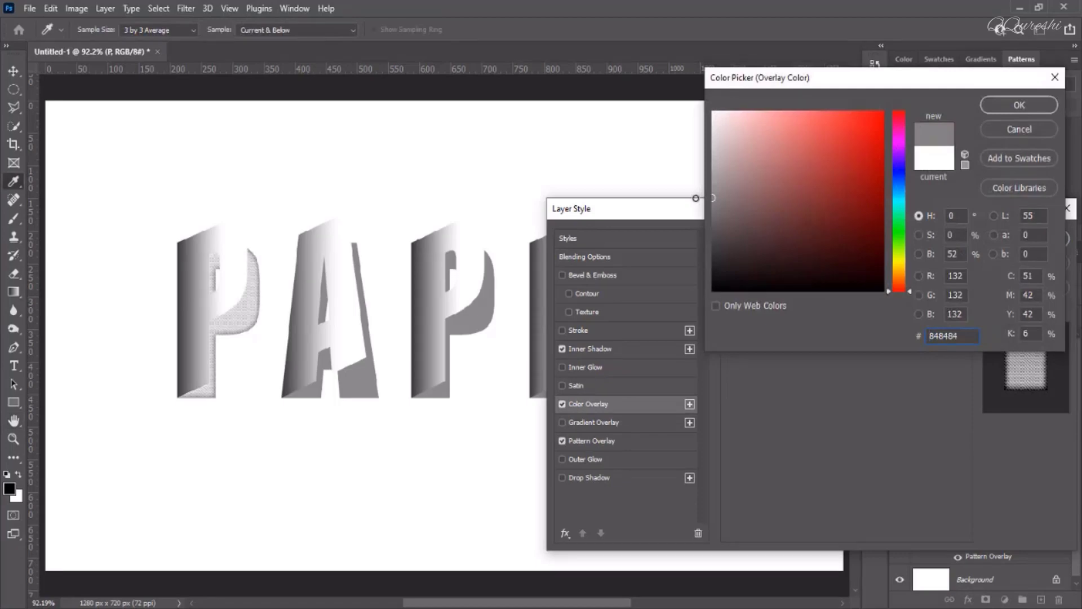
drag(713, 198, 712, 191)
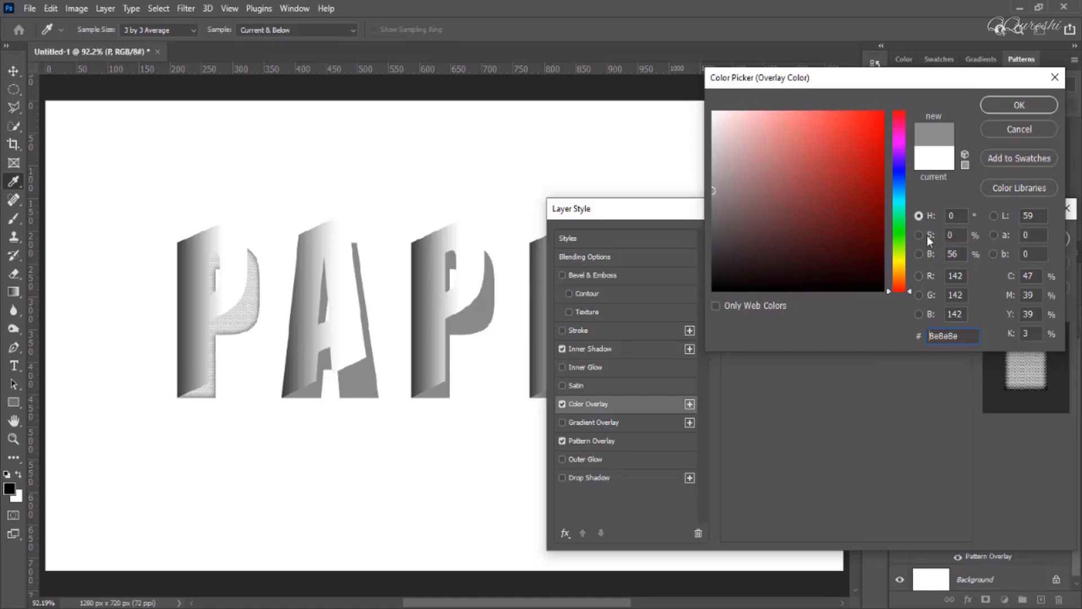
double_click(960, 255)
text(50)
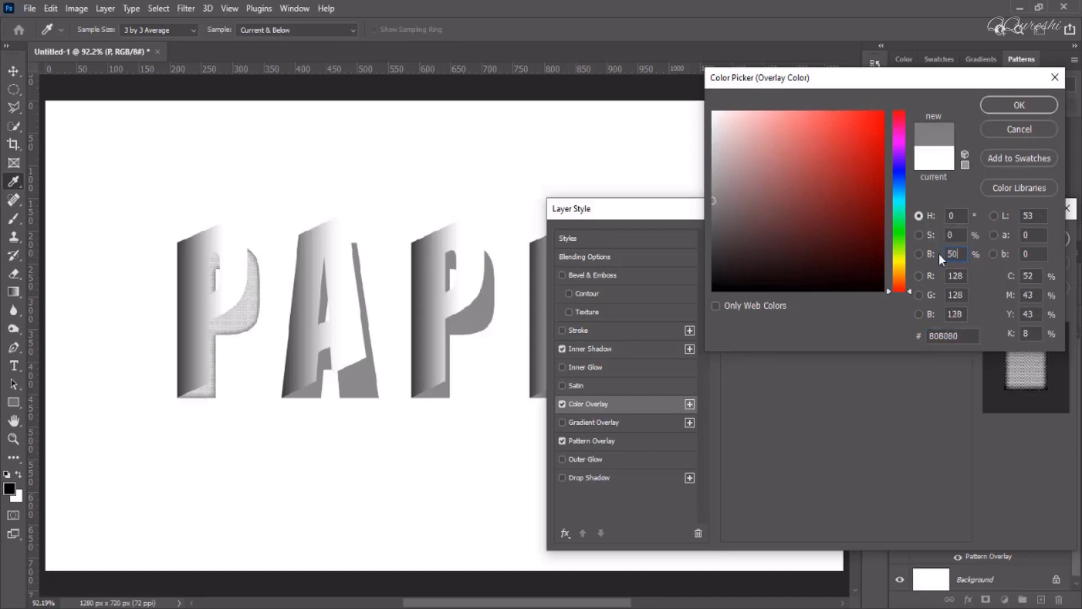
click(1010, 108)
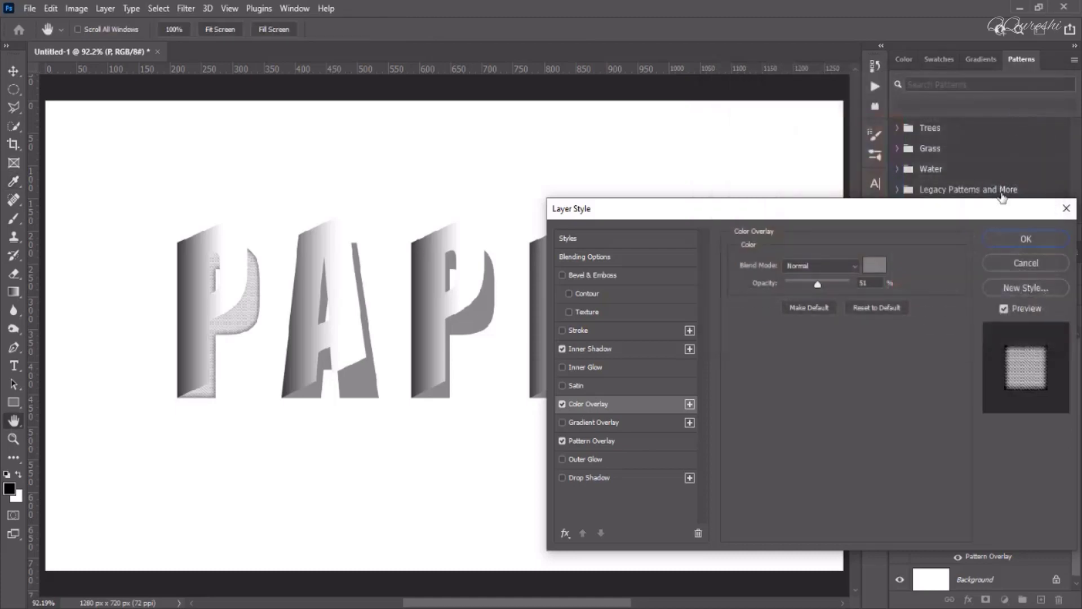
click(1007, 244)
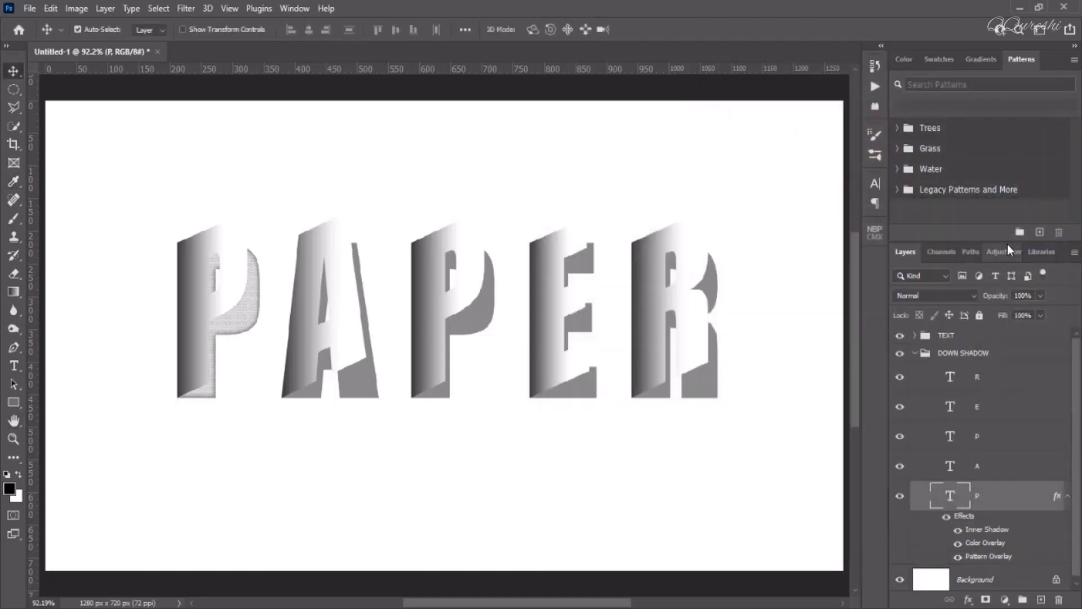
- Copy the first P's layer style and paste it onto the R, E, P and A layers
right_click(996, 503)
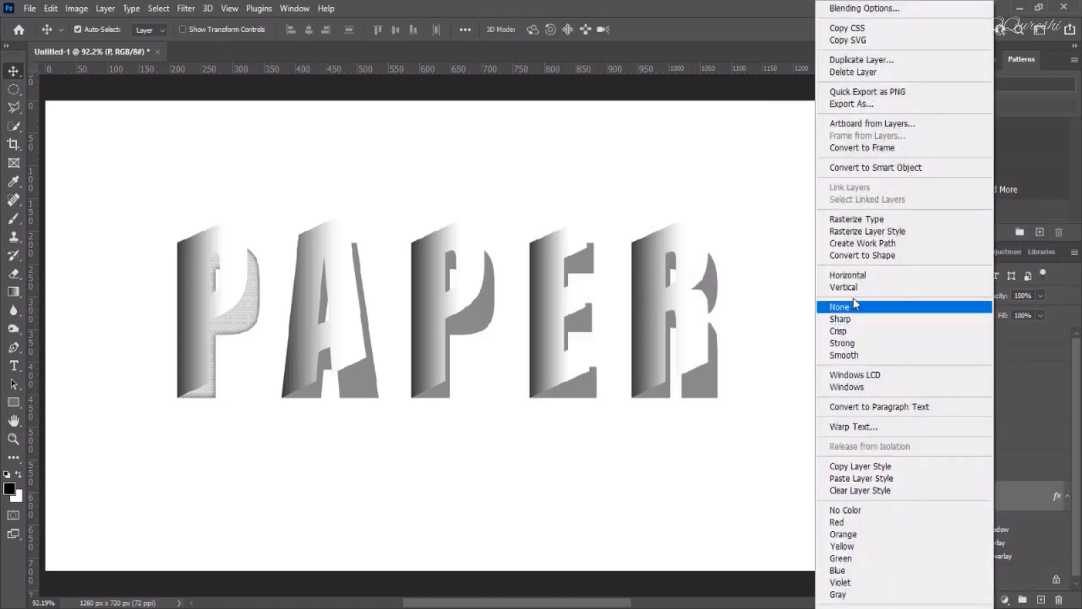
click(864, 466)
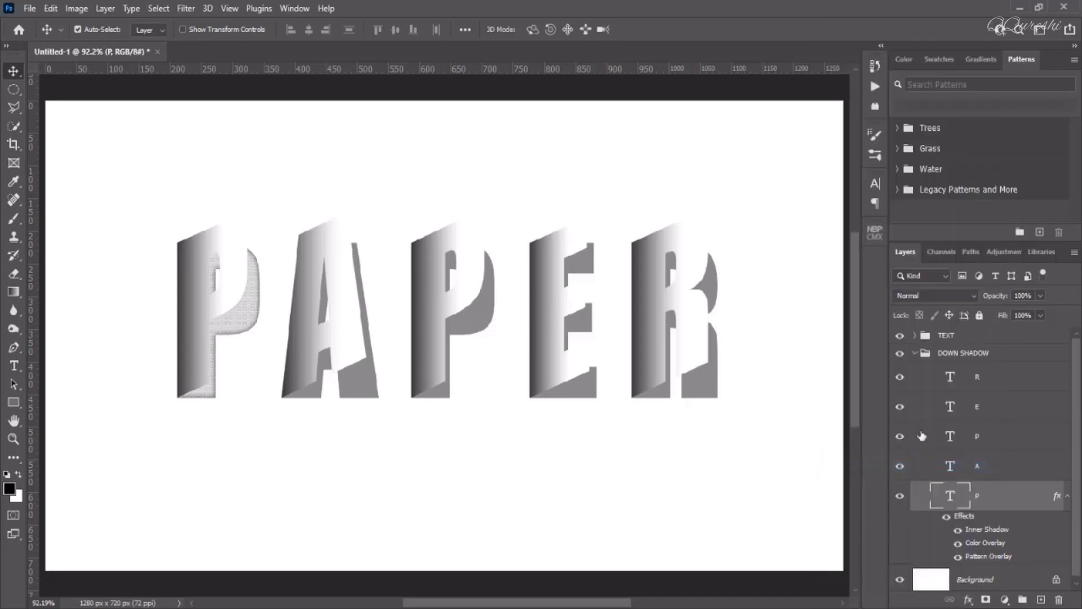
click(978, 382)
shift+click(980, 467)
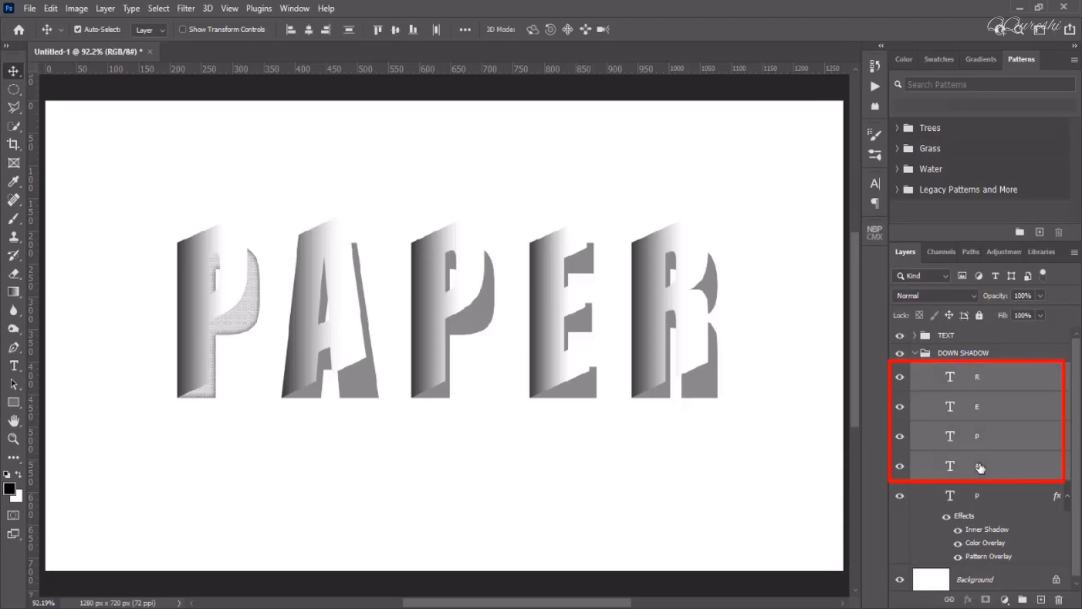
right_click(981, 467)
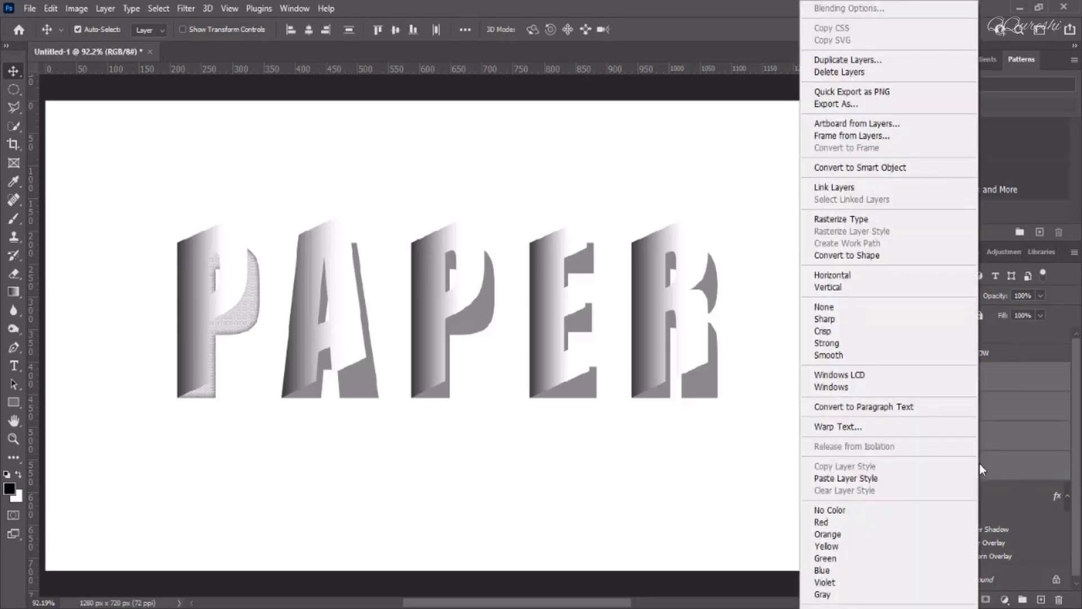
click(914, 479)
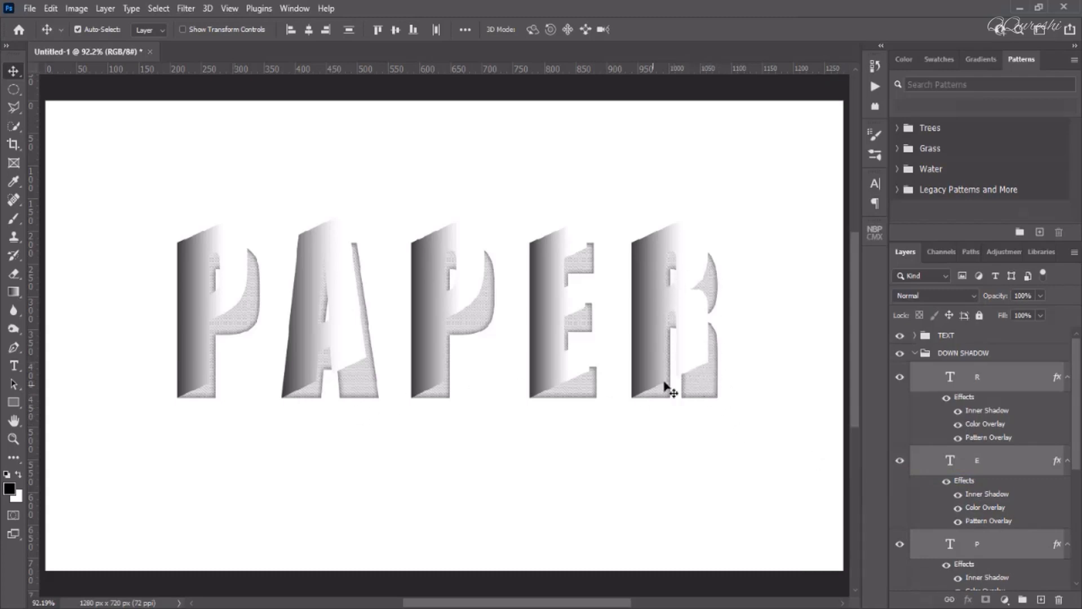
click(919, 353)
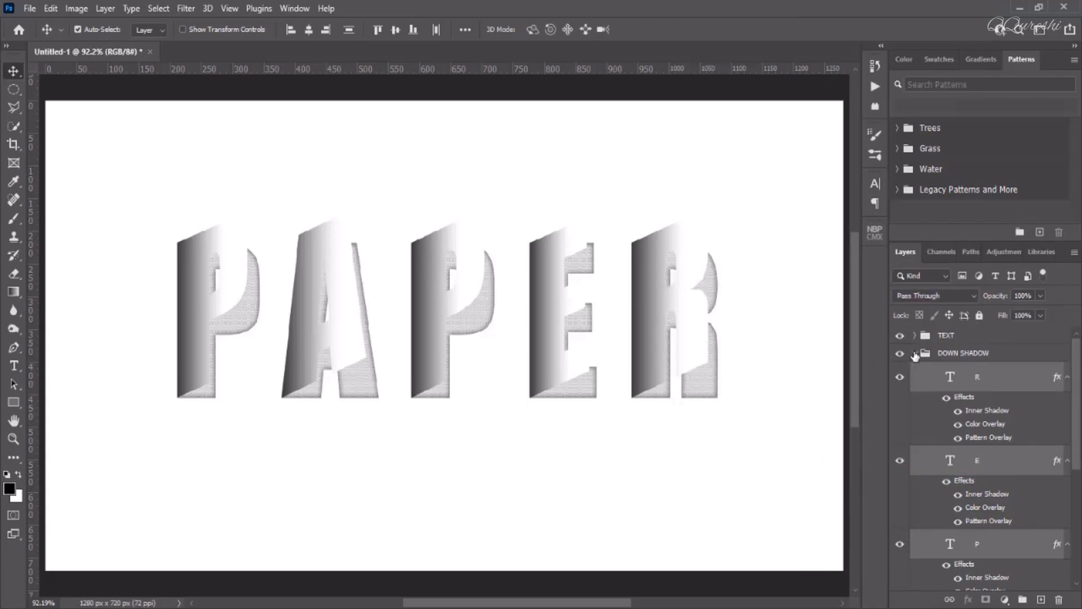
click(951, 337)
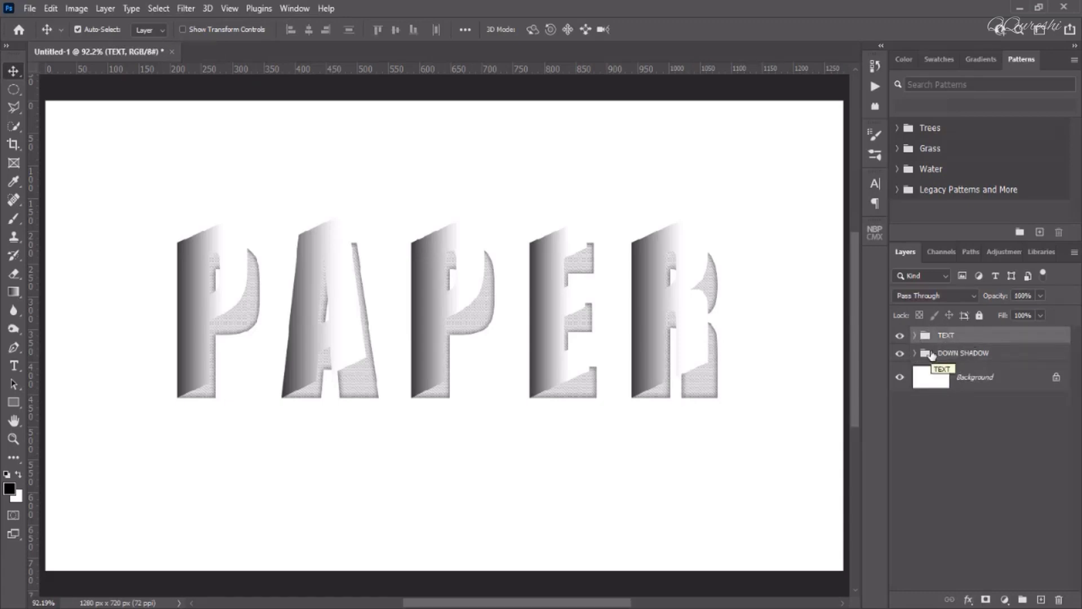
click(959, 353)
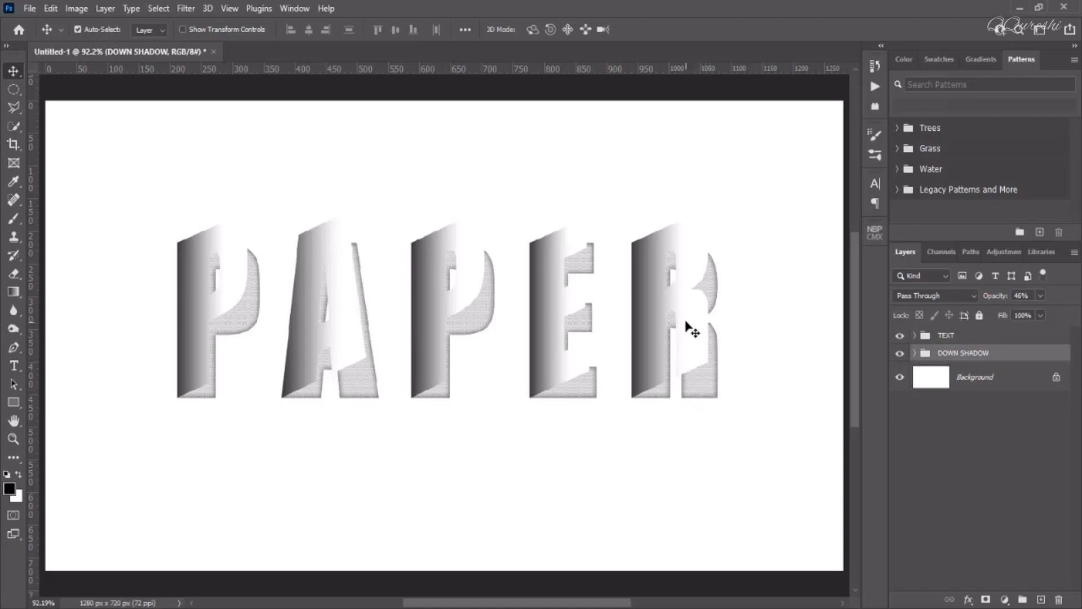
click(951, 337)
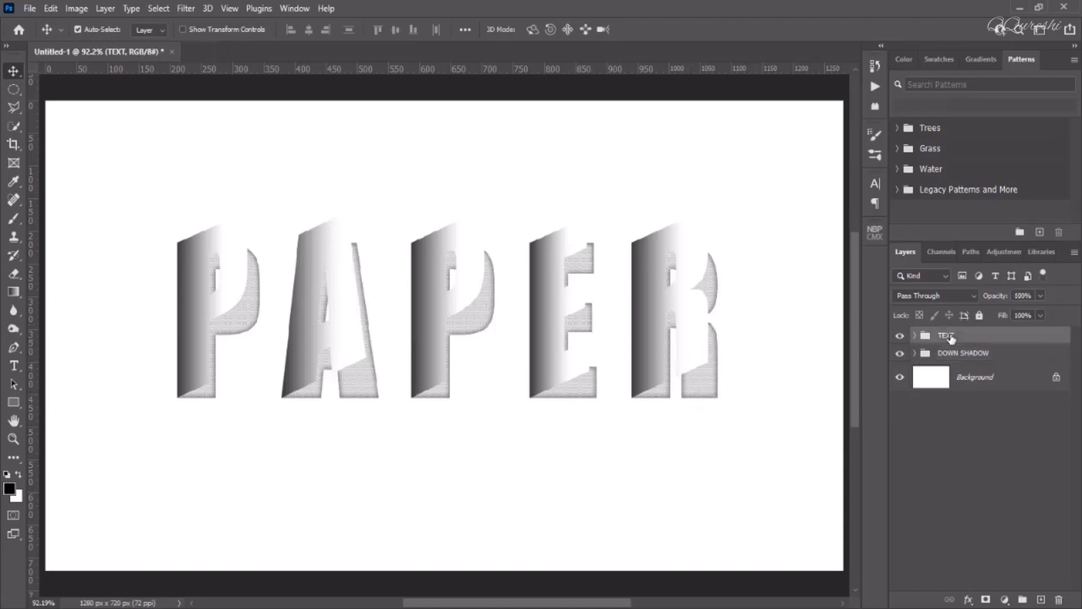
key(ctrl)
key(ctrl+j)
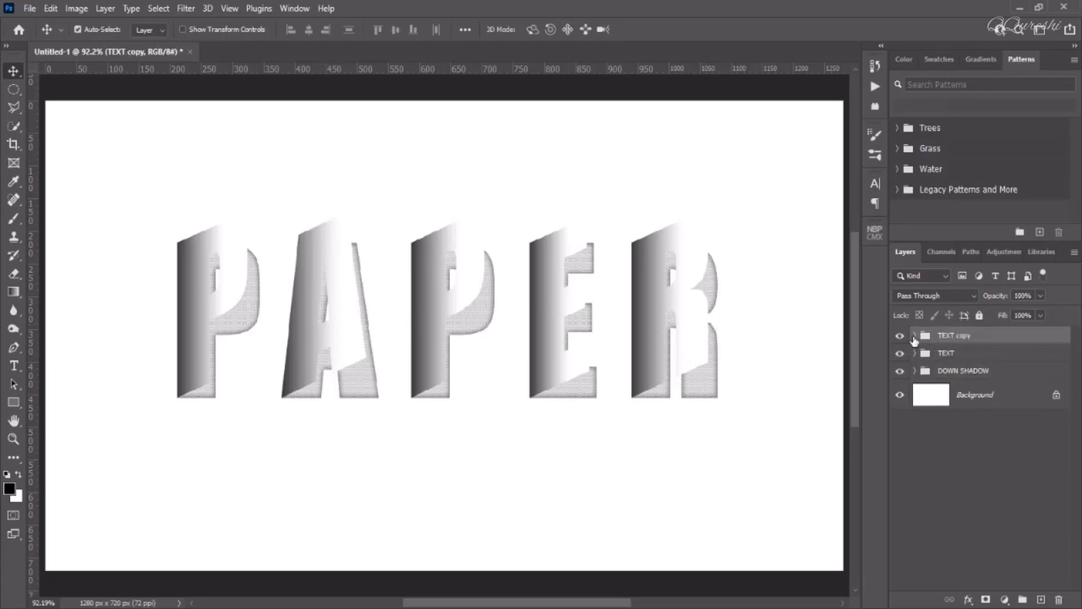
- Delete the gradient overlay effects from the R, E, P, A and first P layers in TEXT copy
click(914, 335)
right_click(943, 333)
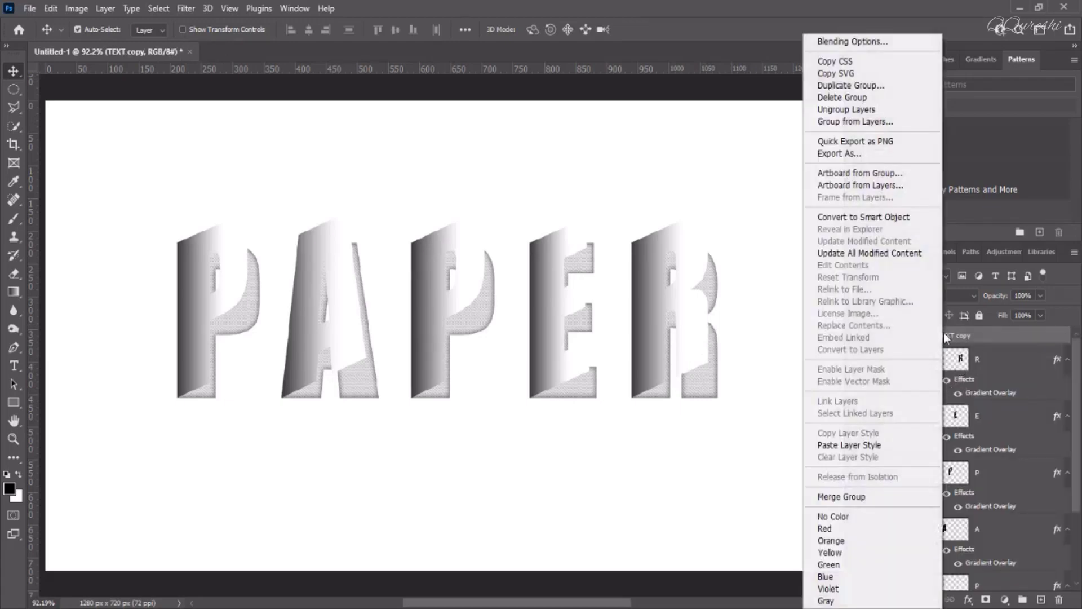
key(Escape)
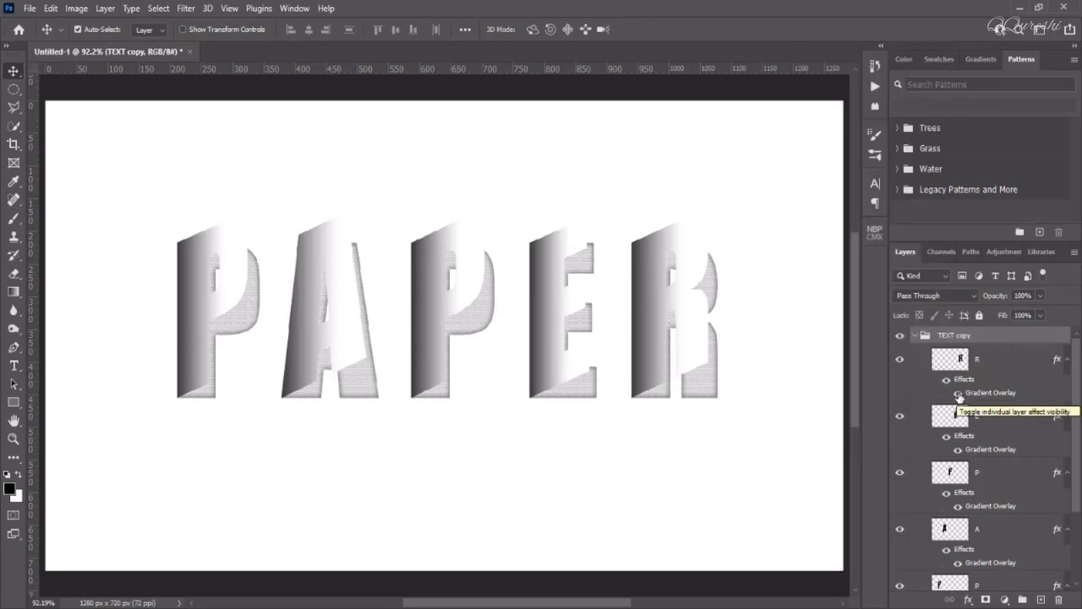
click(958, 394)
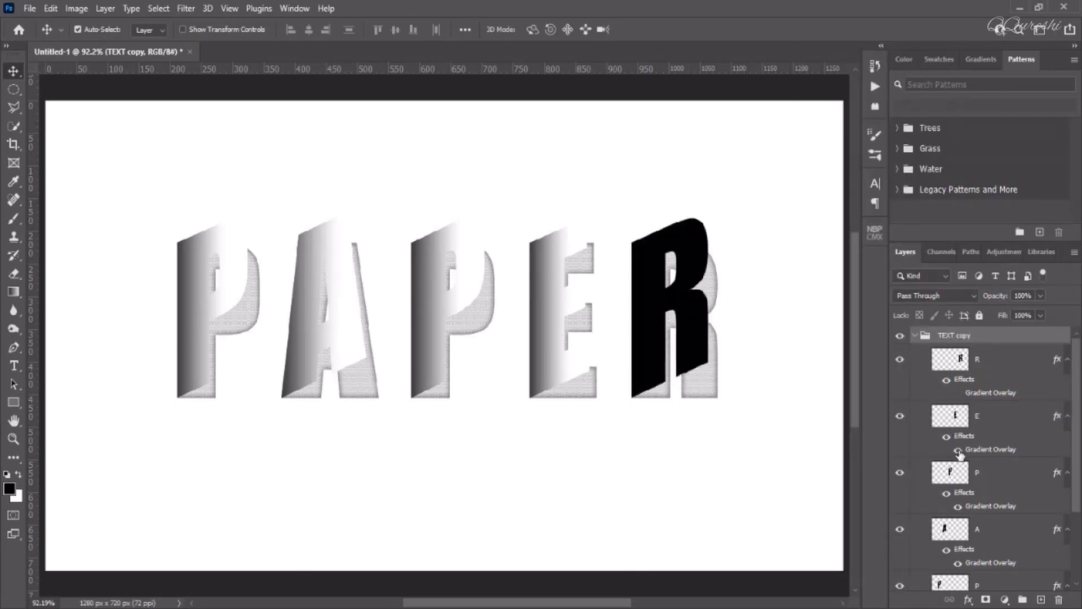
drag(1057, 359, 1056, 599)
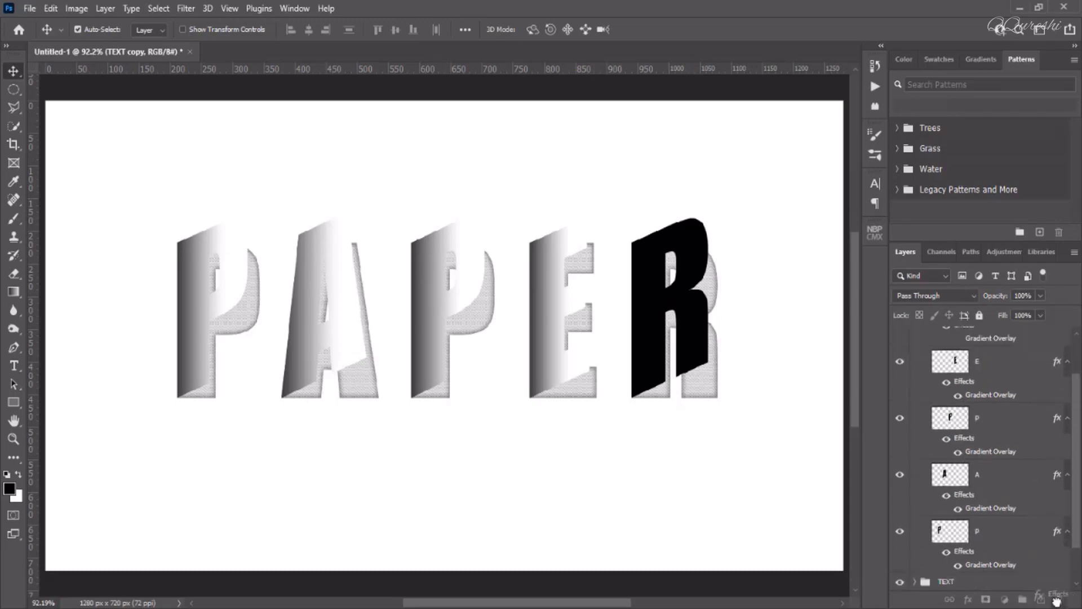
scroll(989, 399, down, 2)
scroll(989, 399, up, 1)
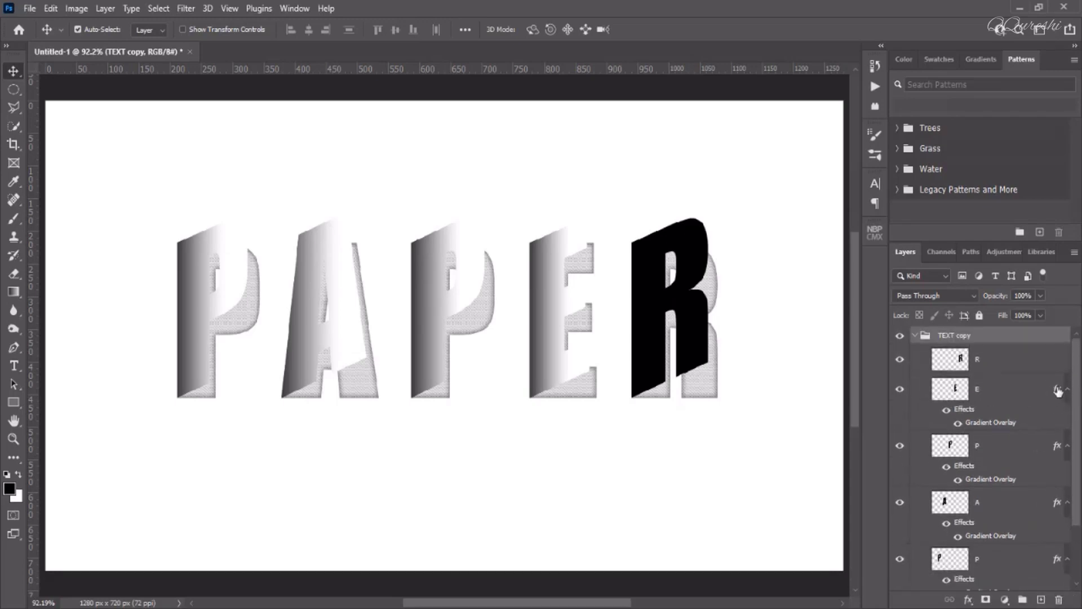
drag(1058, 391, 1060, 599)
drag(1057, 419, 1062, 598)
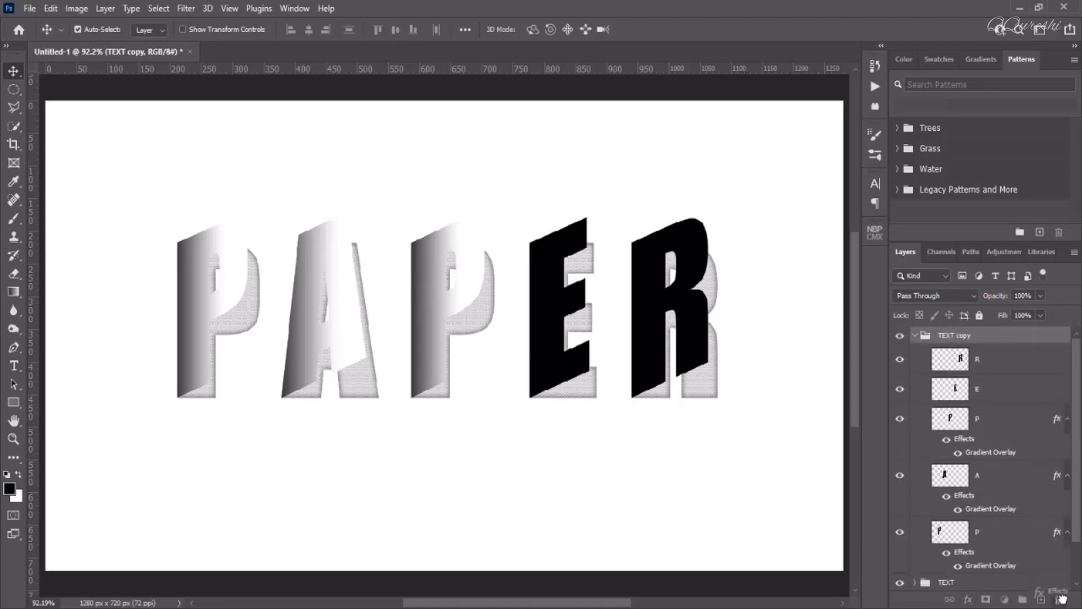
drag(1057, 448, 1060, 598)
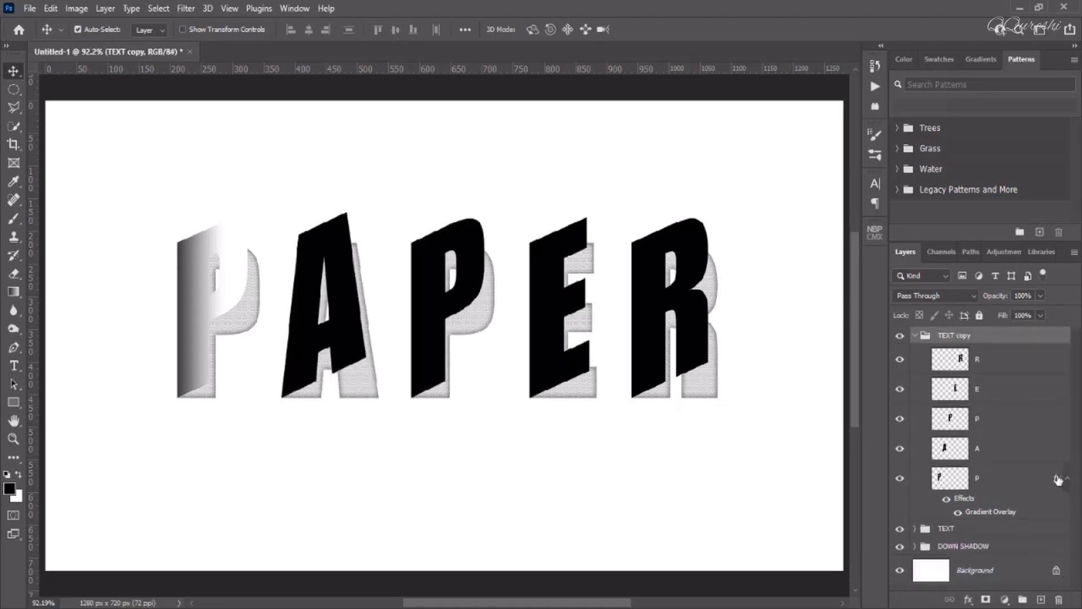
drag(1058, 479, 1059, 599)
- Rename the TEXT copy group to SHADOW
click(914, 336)
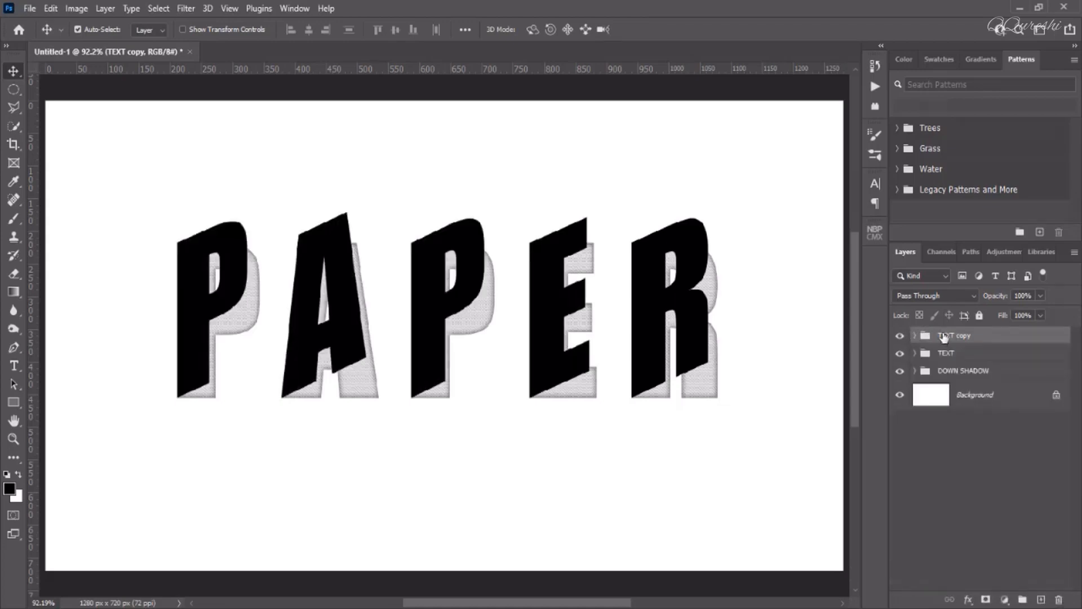
double_click(953, 335)
text(SHADOW)
key(Return)
click(914, 336)
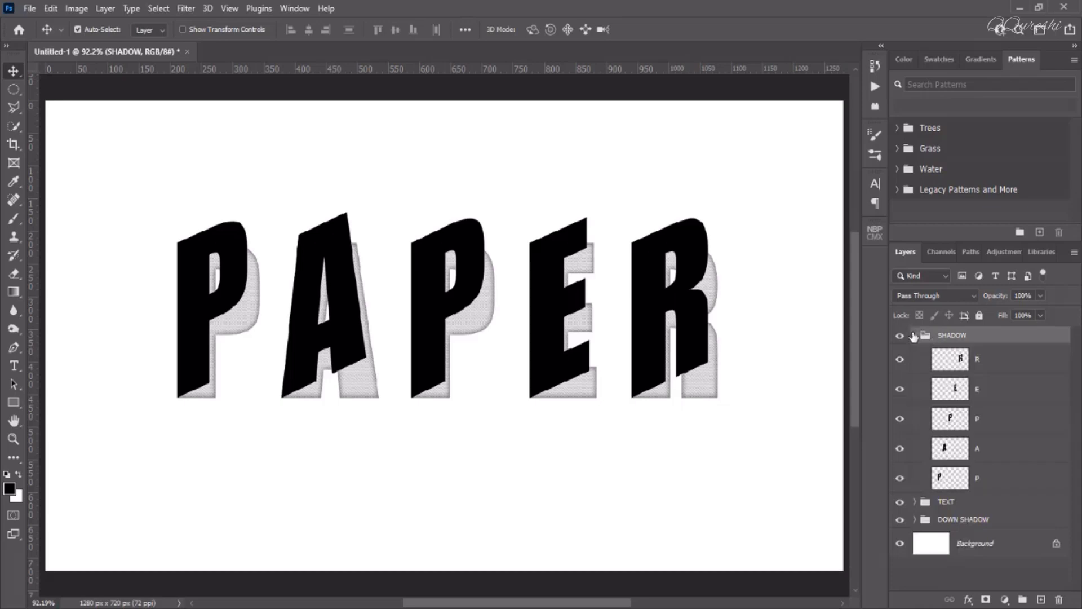
- Move the SHADOW group below TEXT, between TEXT and DOWN SHADOW
click(914, 336)
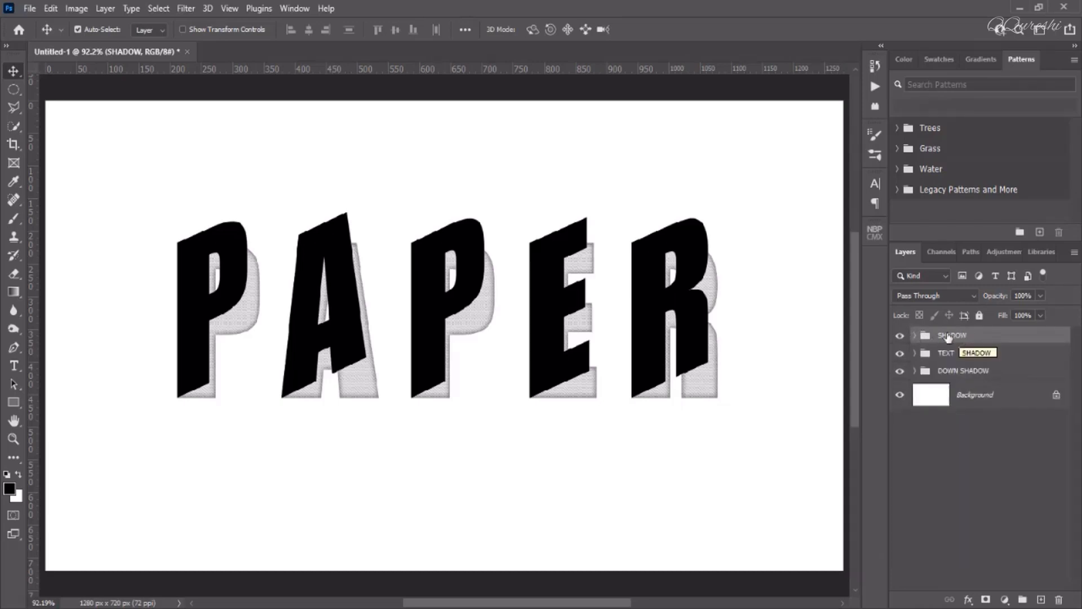
drag(949, 336, 946, 361)
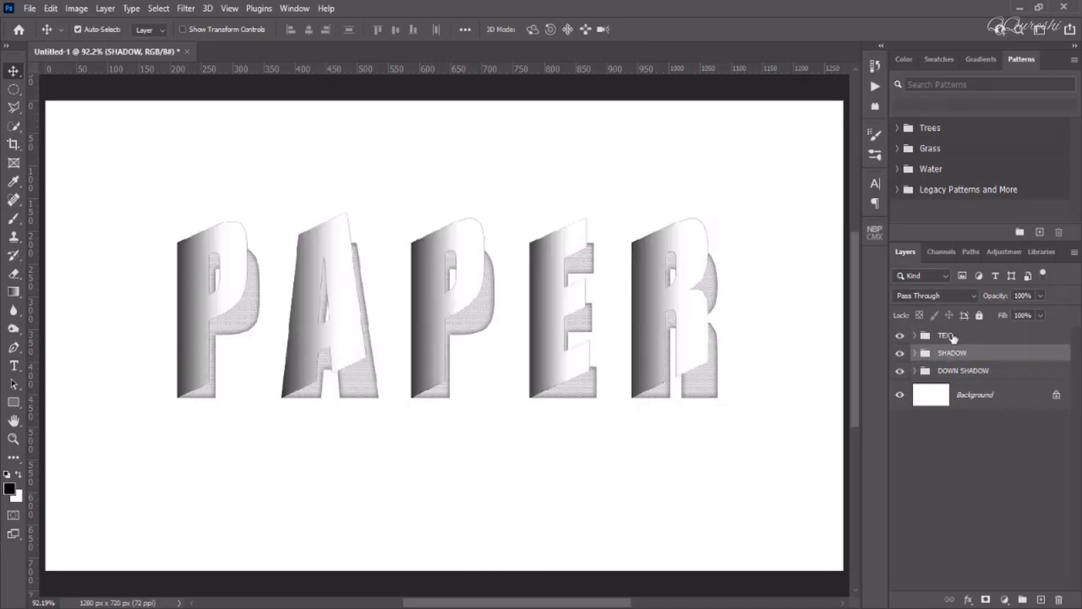
click(952, 337)
click(955, 372)
click(952, 354)
right_click(967, 355)
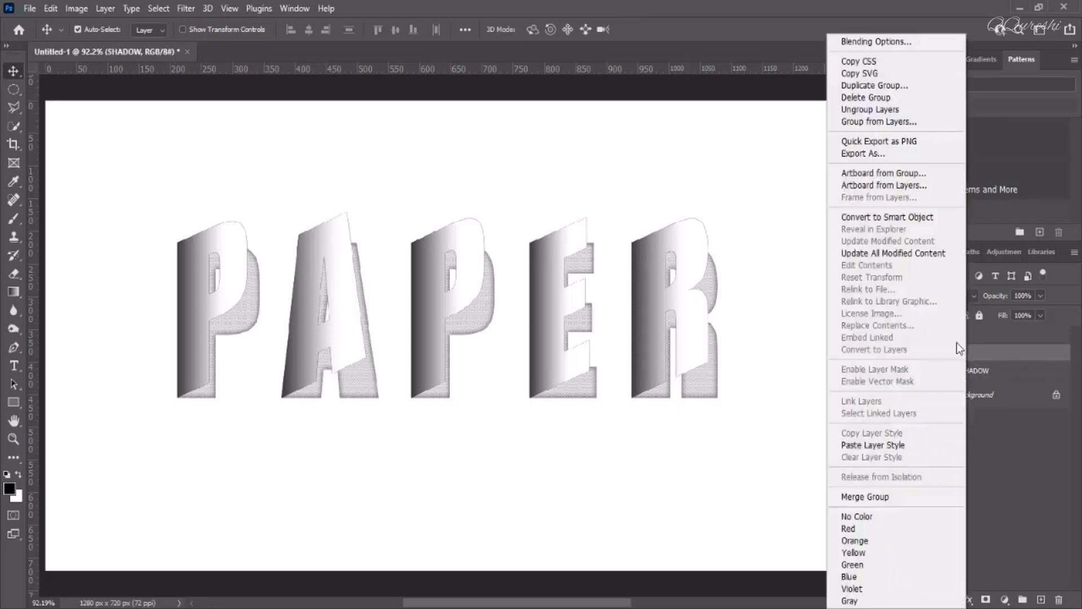
- Add a #808080 drop shadow to SHADOW: 75% opacity, 10 px distance and size
click(885, 44)
drag(692, 192, 785, 199)
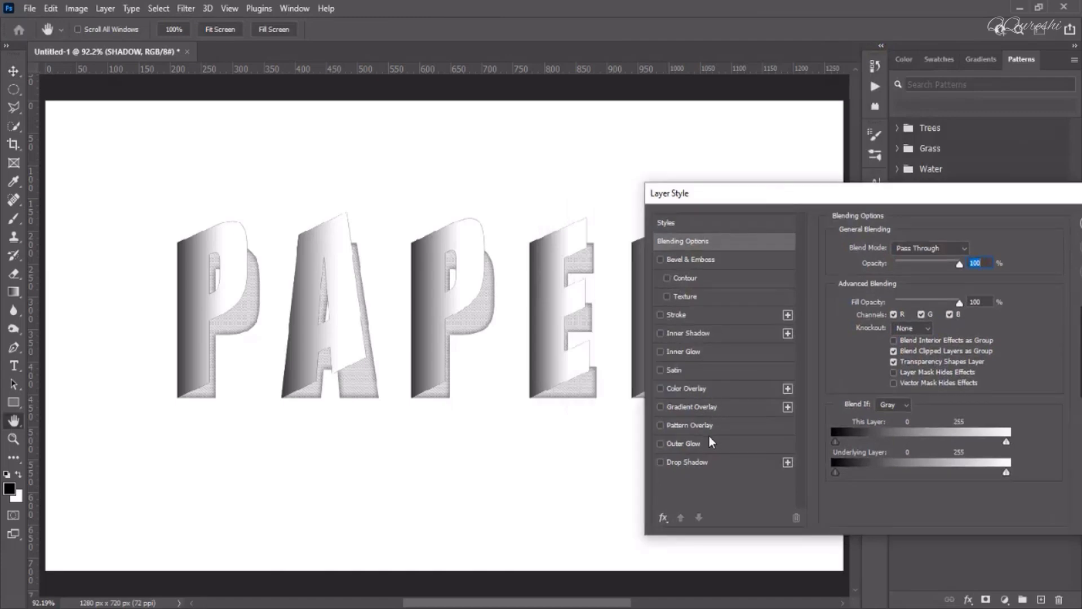
click(692, 463)
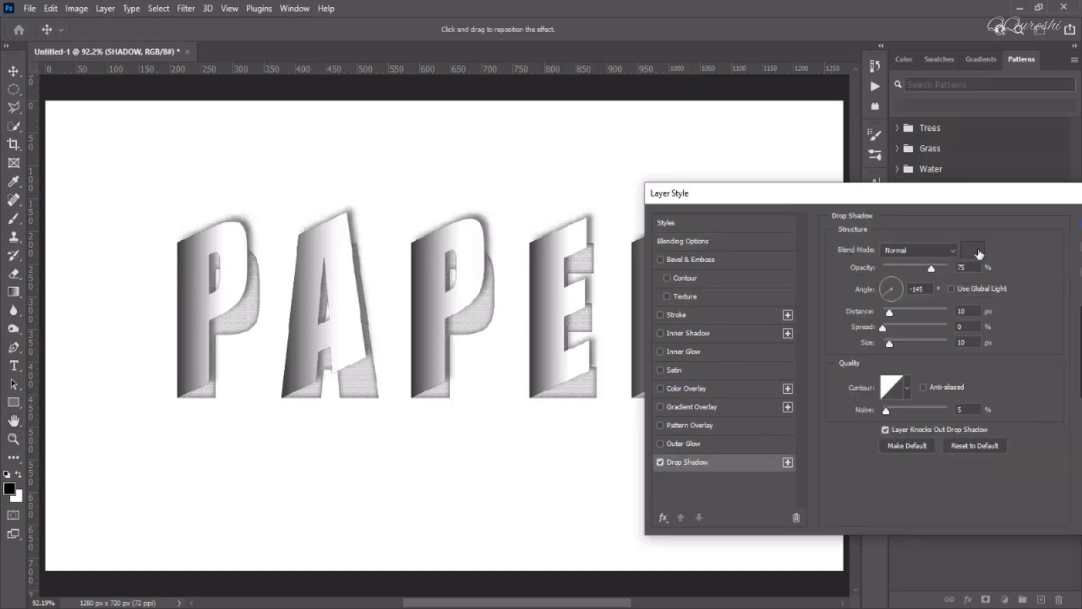
click(979, 254)
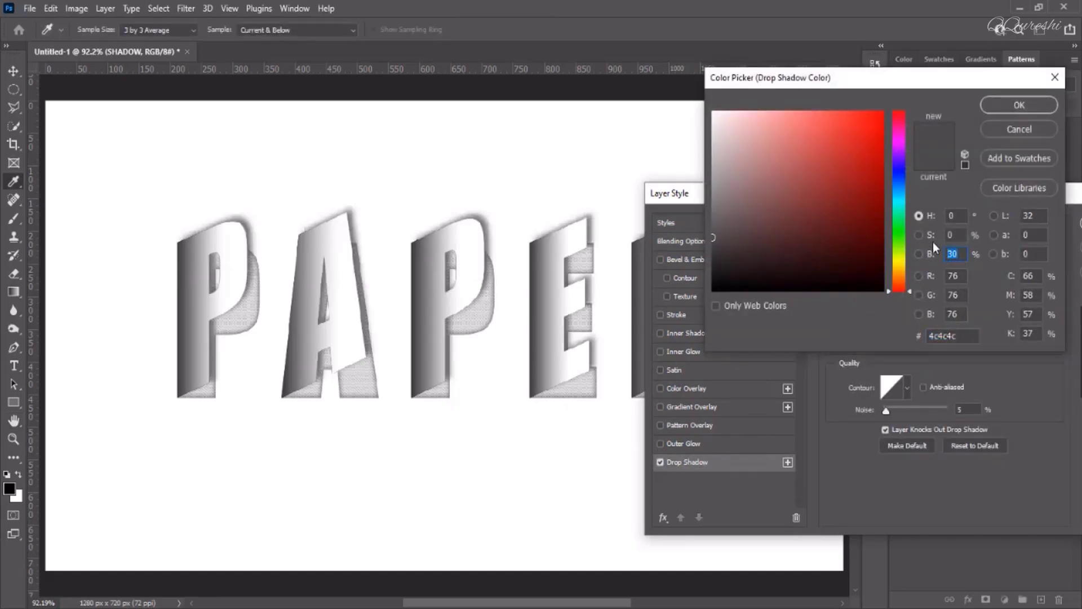
text(50)
click(1019, 105)
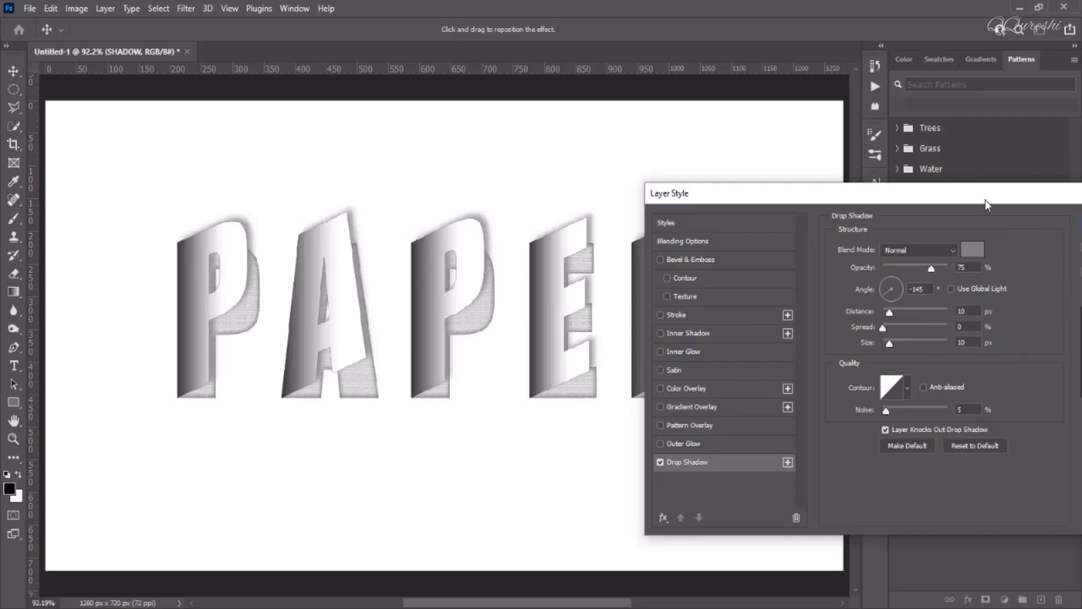
drag(985, 198, 786, 192)
click(899, 219)
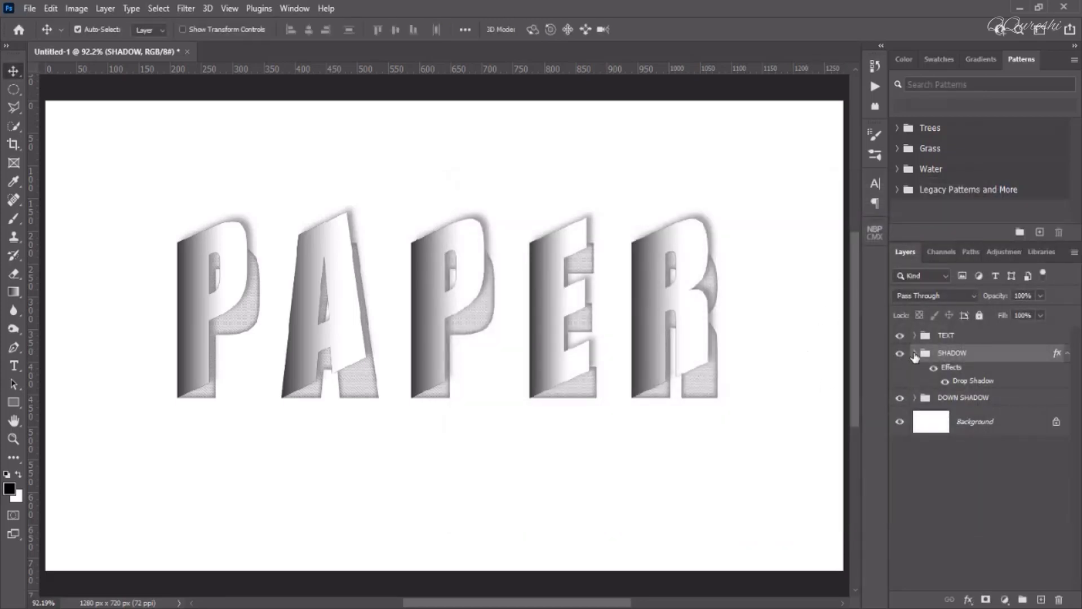
- Copy the layer style of the R letter in the DOWN SHADOW group
click(914, 353)
click(914, 397)
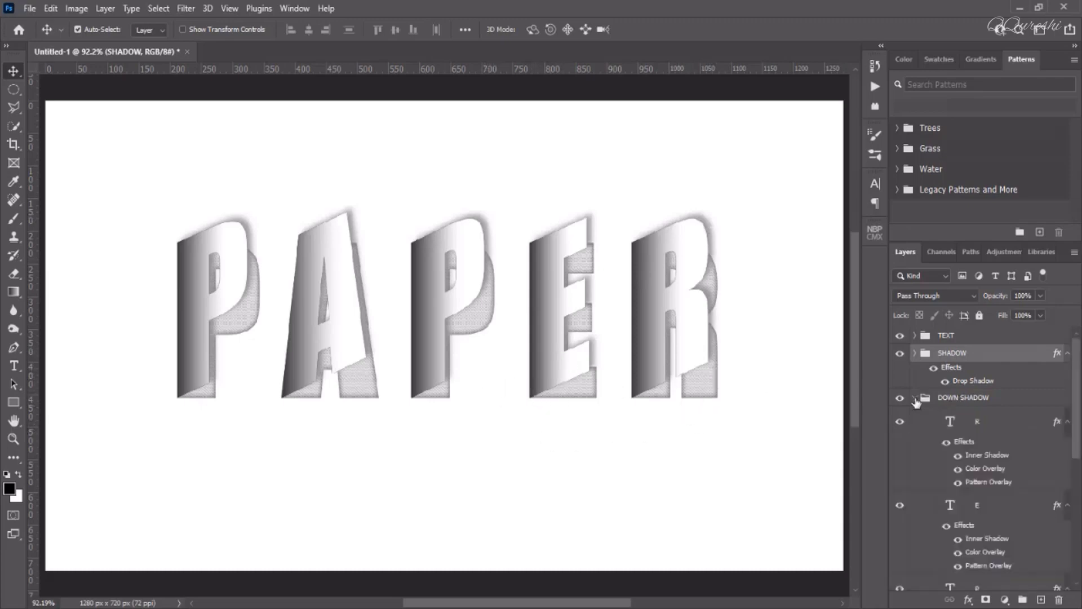
click(982, 423)
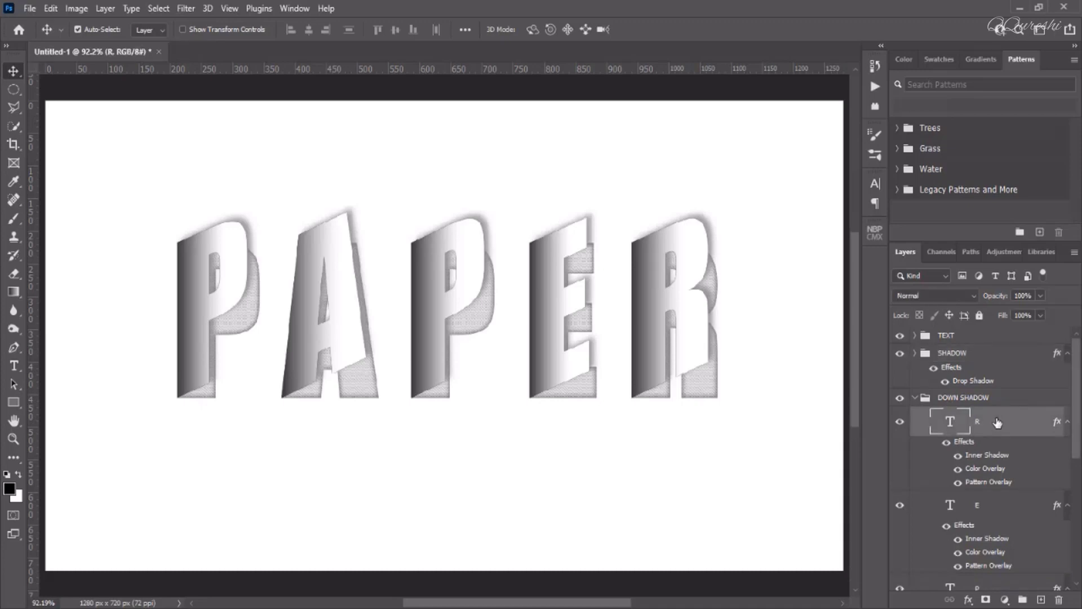
right_click(997, 423)
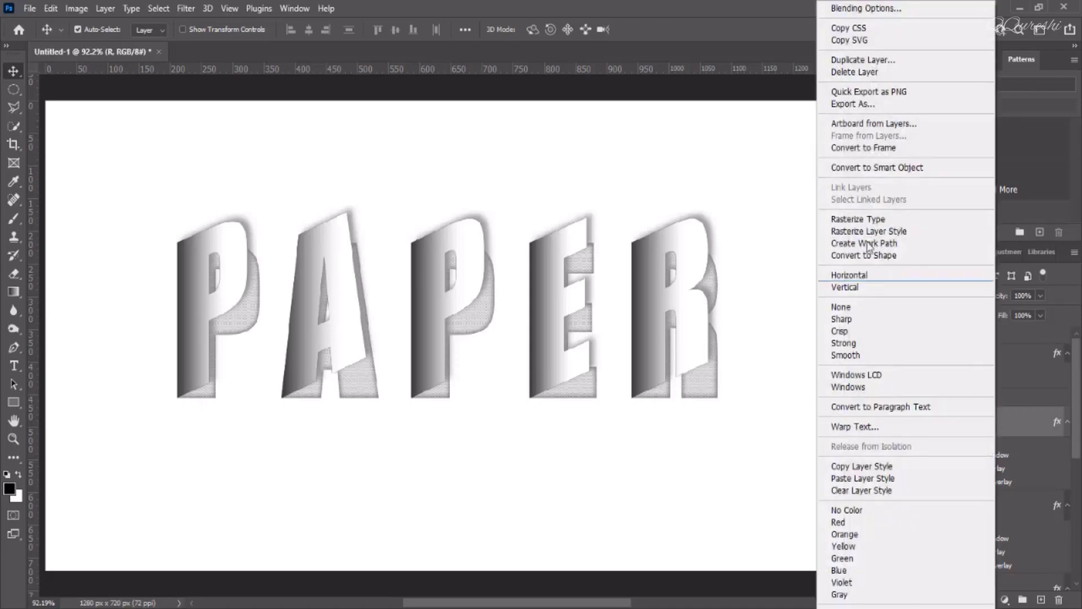
click(865, 464)
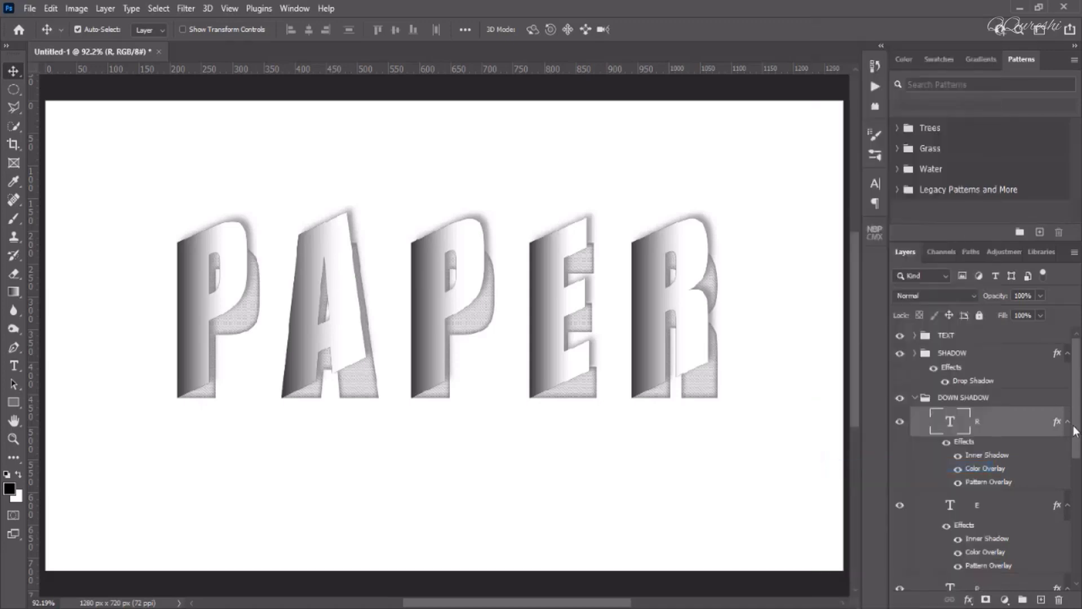
- Unlock the Background layer so it becomes editable Layer 0
click(914, 399)
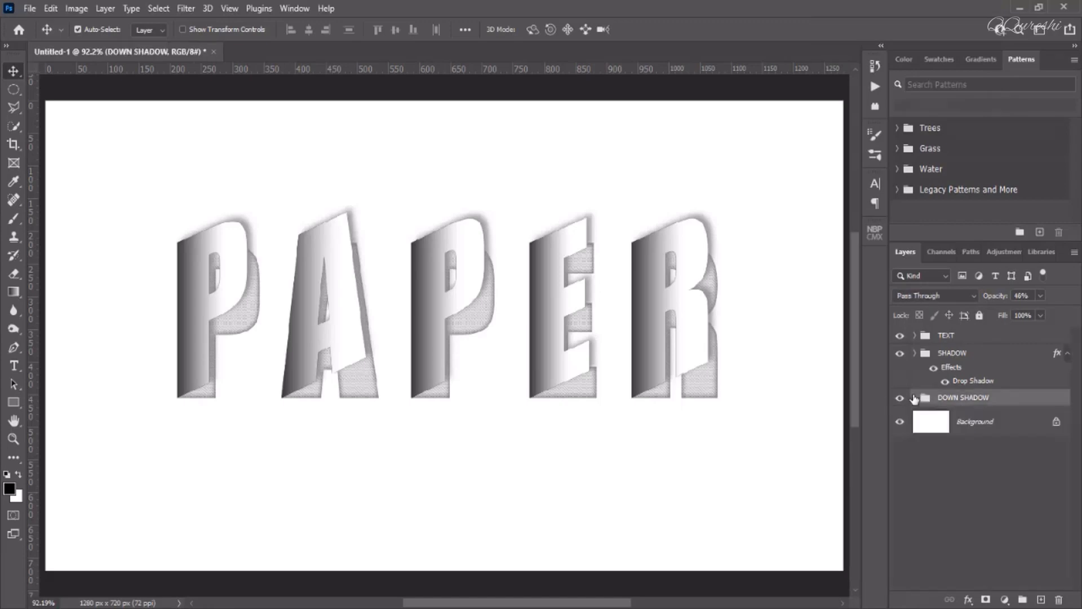
click(977, 420)
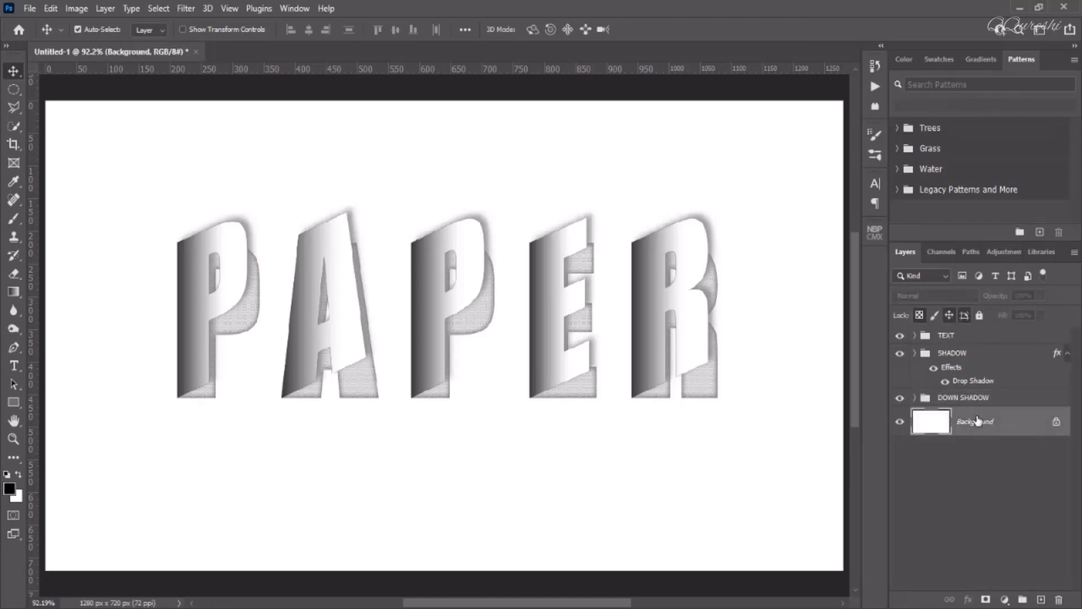
click(1057, 421)
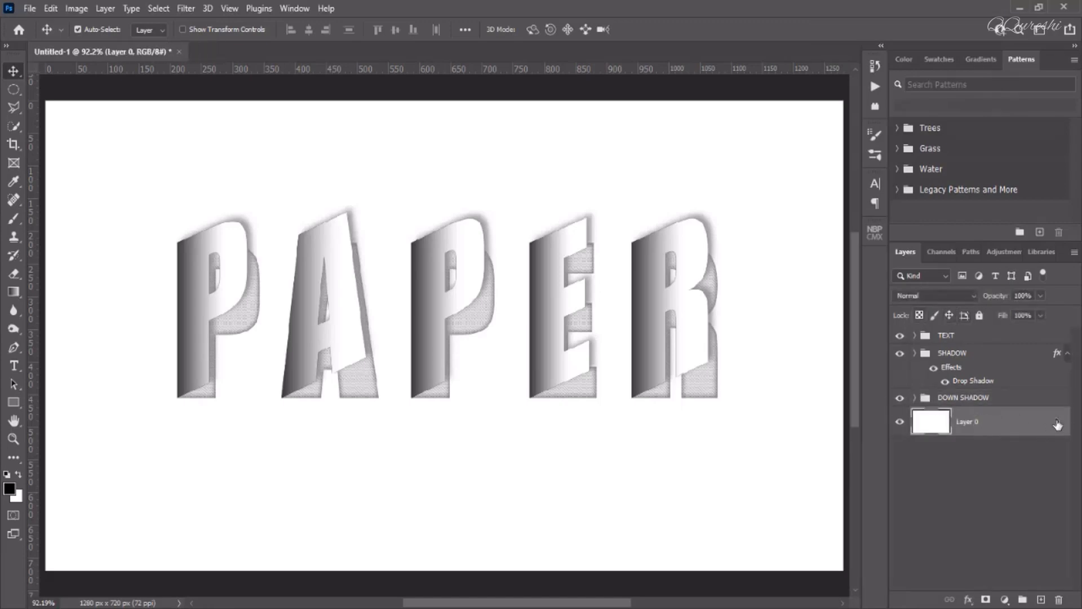
right_click(980, 425)
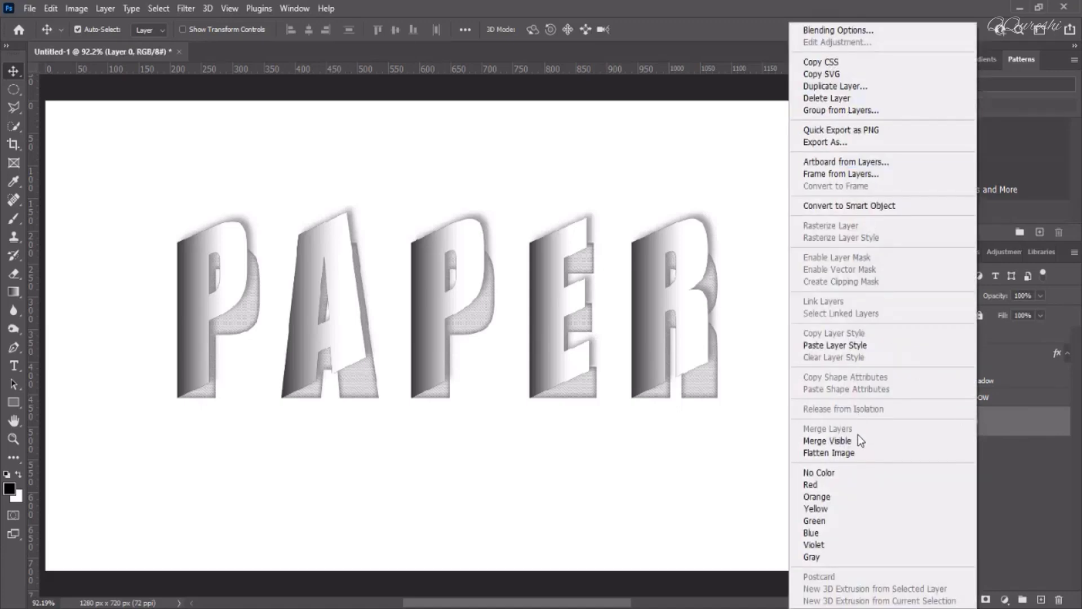
- Paste the copied style onto Layer 0 and set its Color Overlay to pale grey #dcdbdb
click(892, 345)
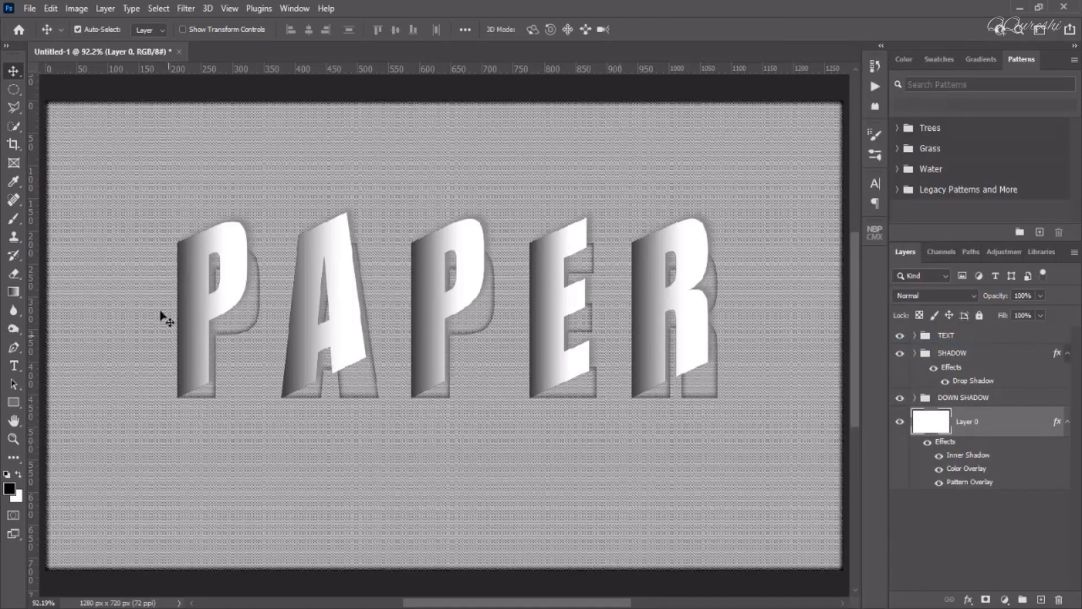
click(939, 456)
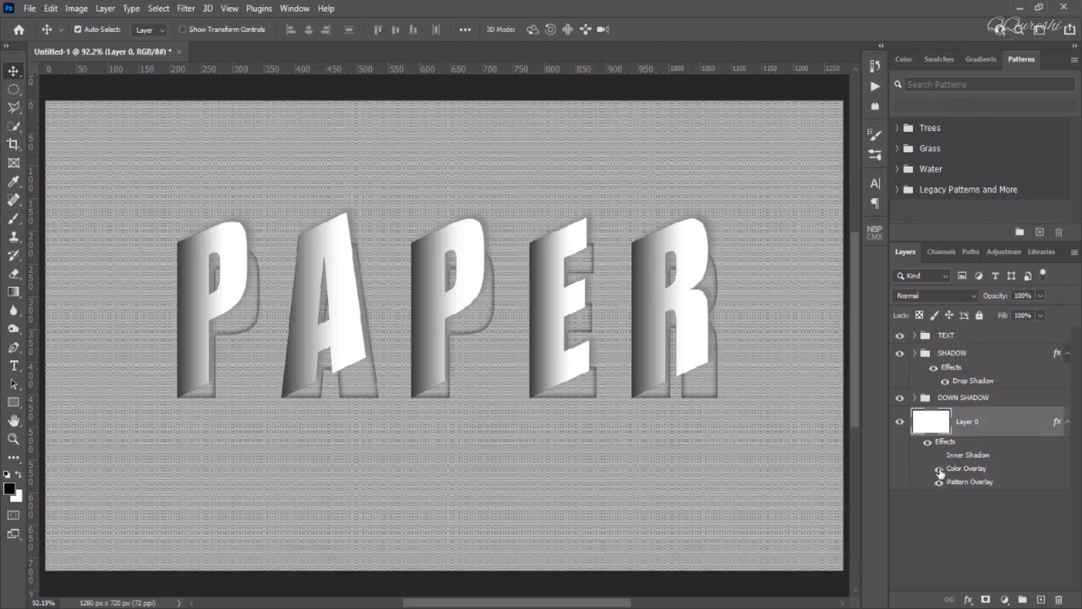
double_click(953, 483)
drag(708, 193, 873, 156)
click(642, 291)
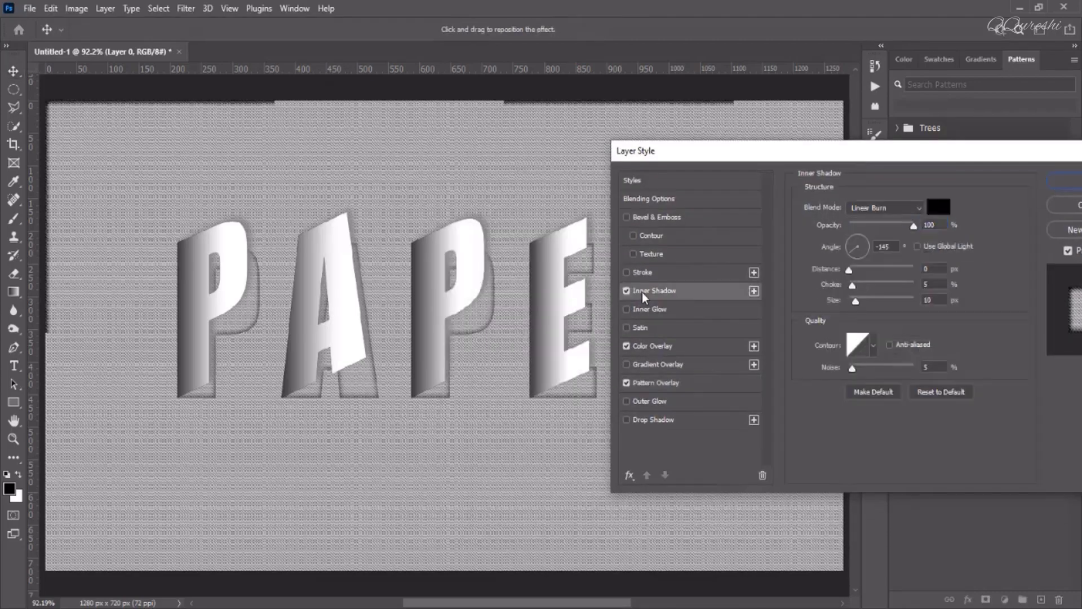
click(637, 345)
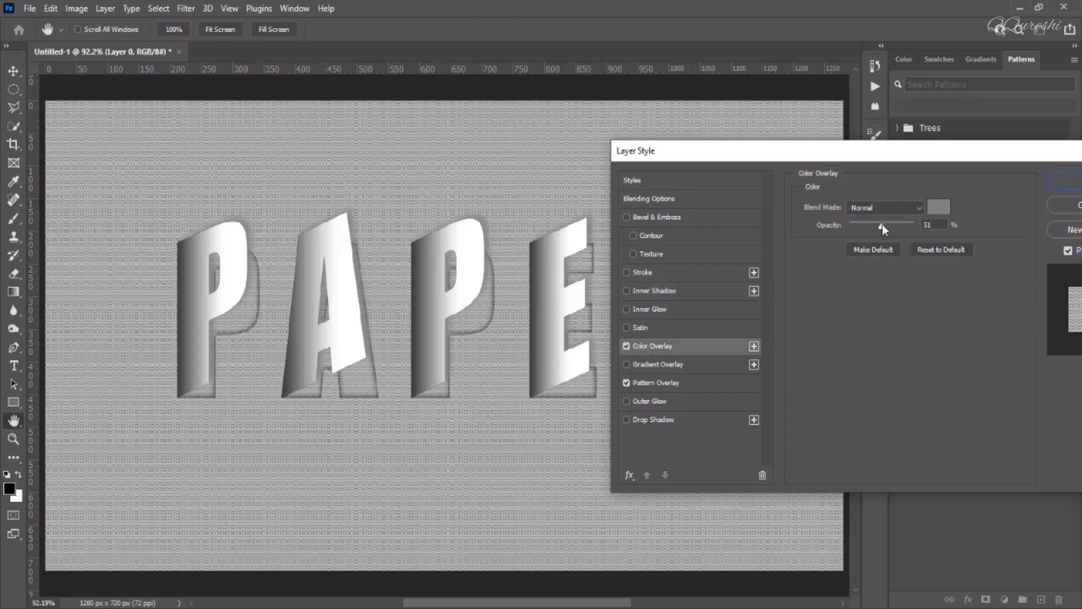
click(937, 209)
text(dcdbdb)
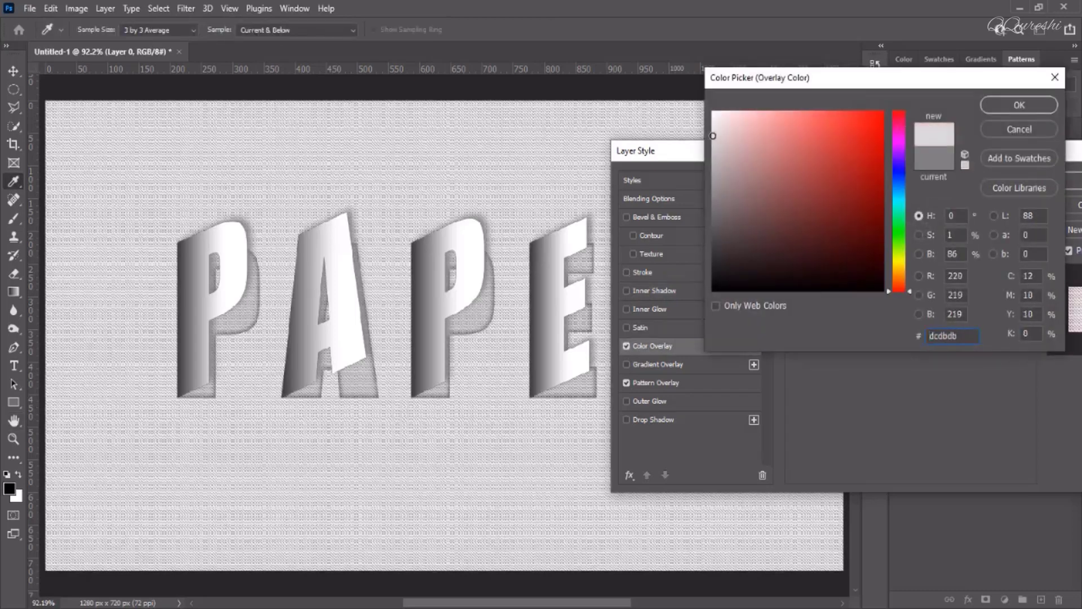
key(Return)
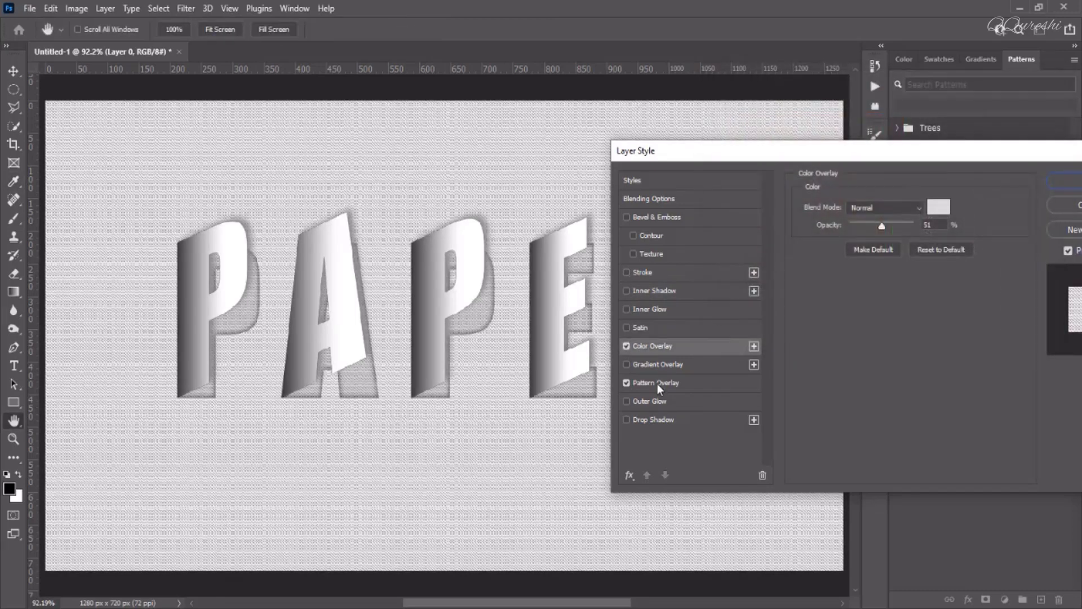
- Set Layer 0's Pattern Overlay scale to 80% and apply the style
click(655, 383)
double_click(944, 311)
text(100)
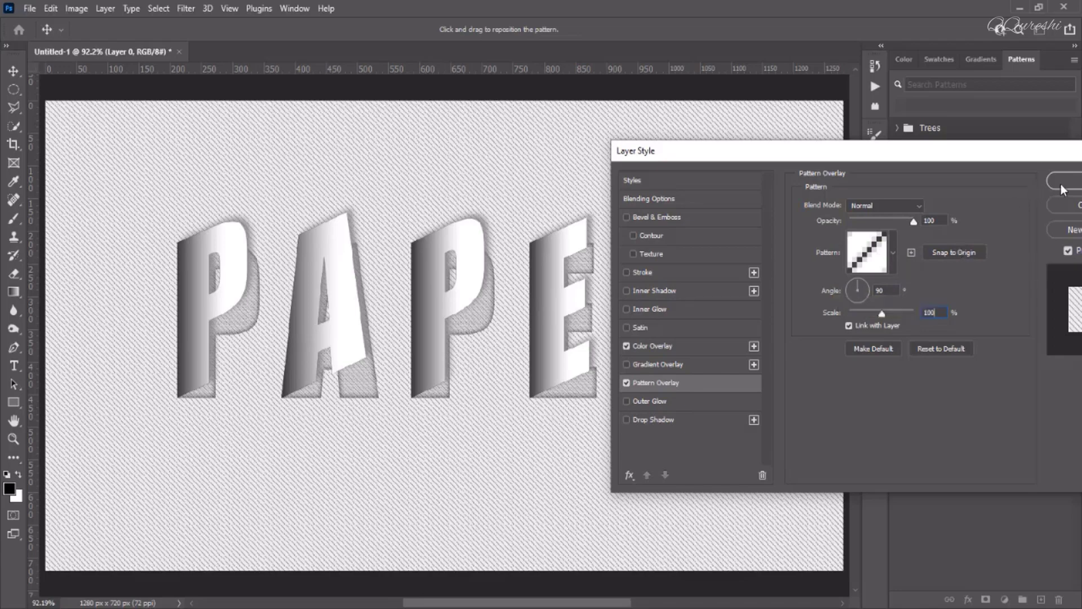
double_click(935, 314)
text(75)
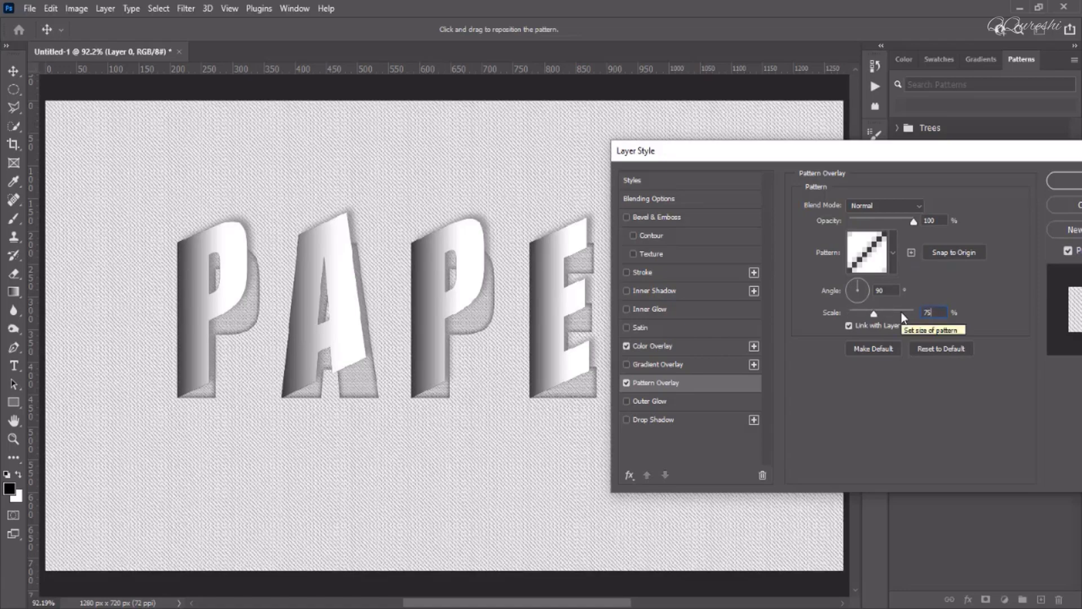
click(874, 314)
drag(875, 316, 873, 318)
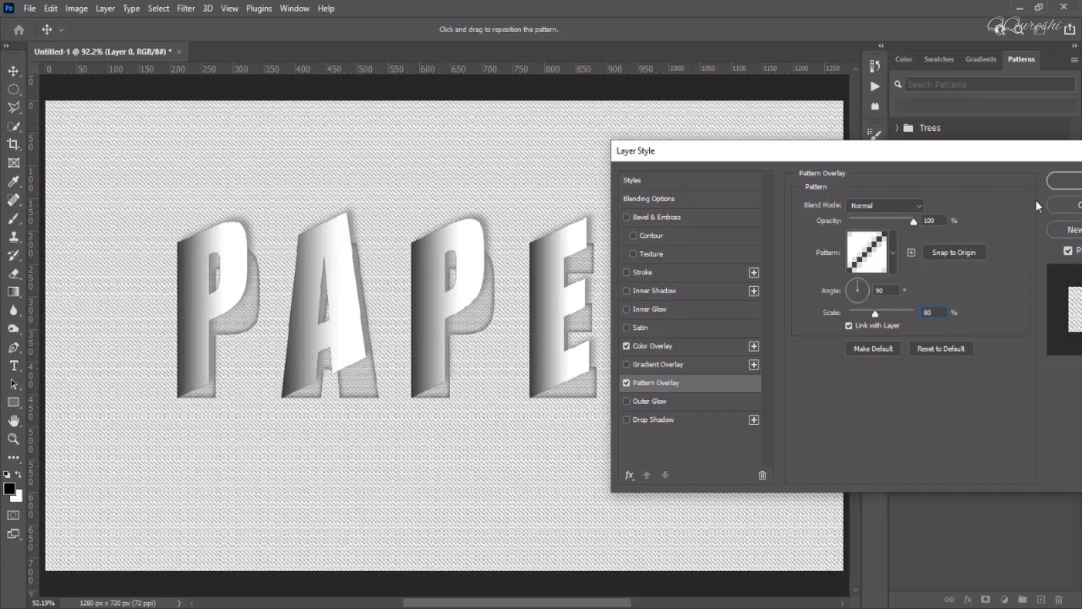
click(1054, 183)
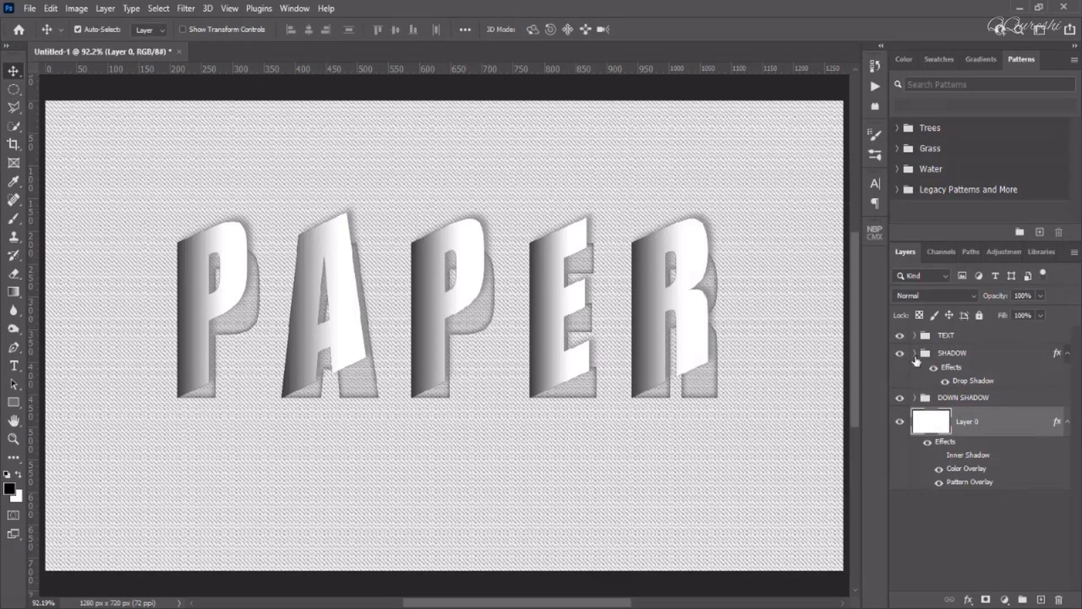
- Experiment with the R layer's Inner Shadow choke and size, leaving size at 10 px
click(915, 399)
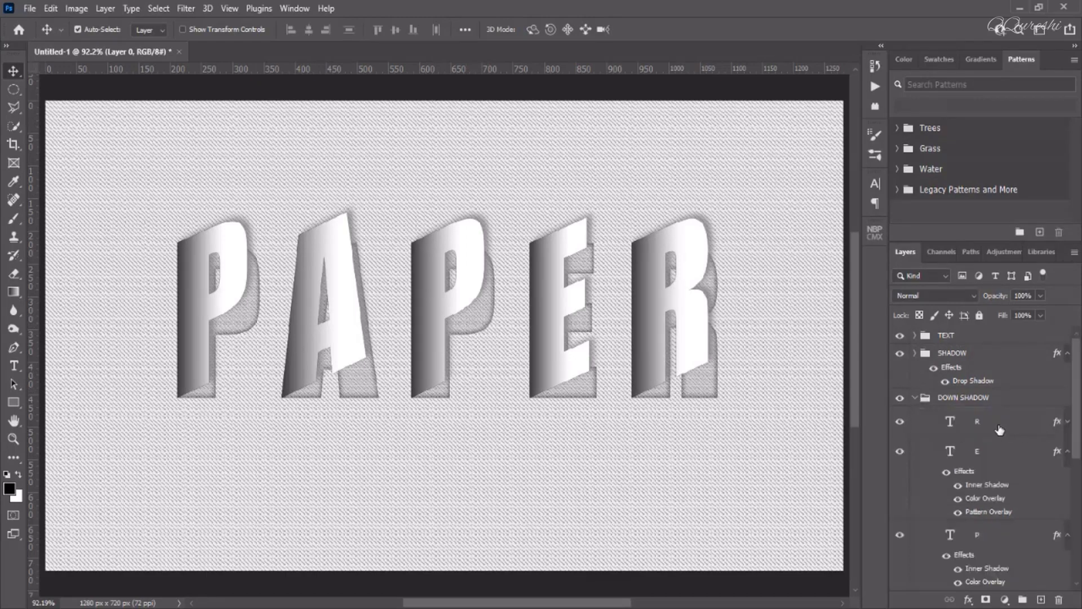
click(999, 430)
right_click(999, 430)
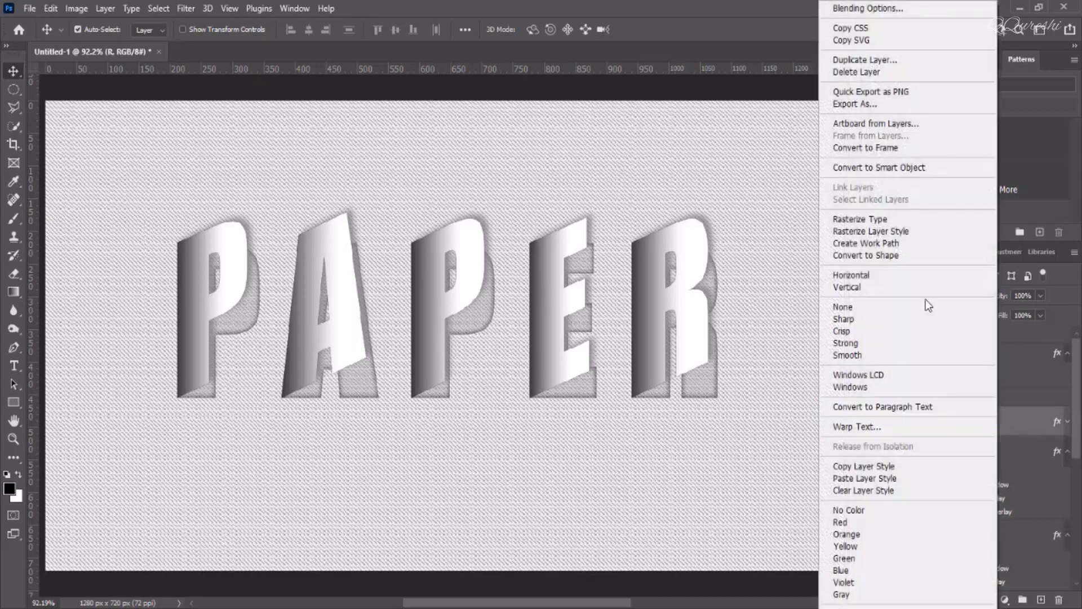
click(869, 7)
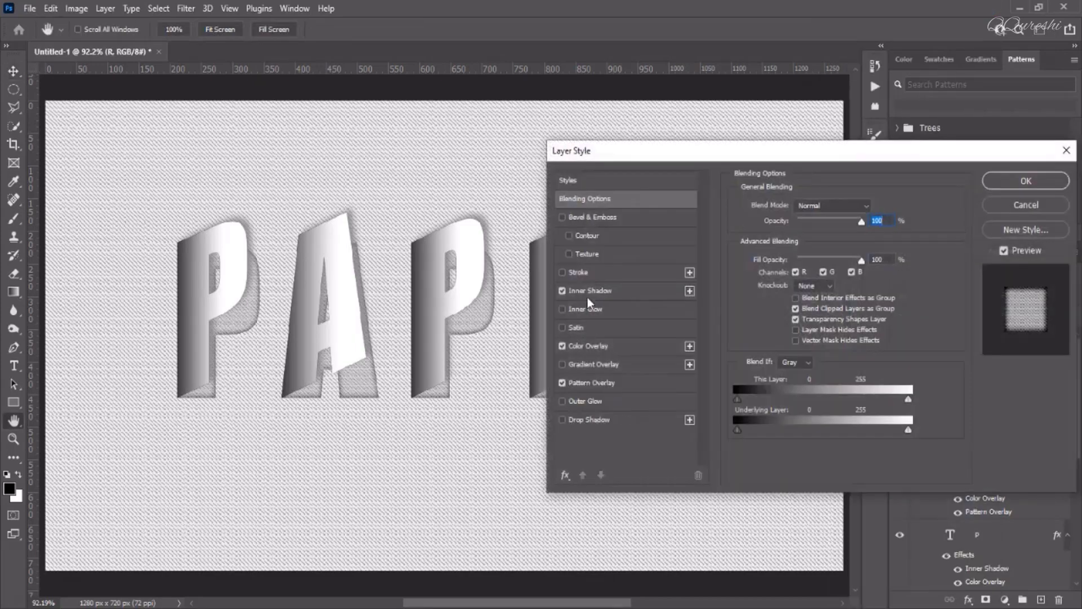
click(589, 291)
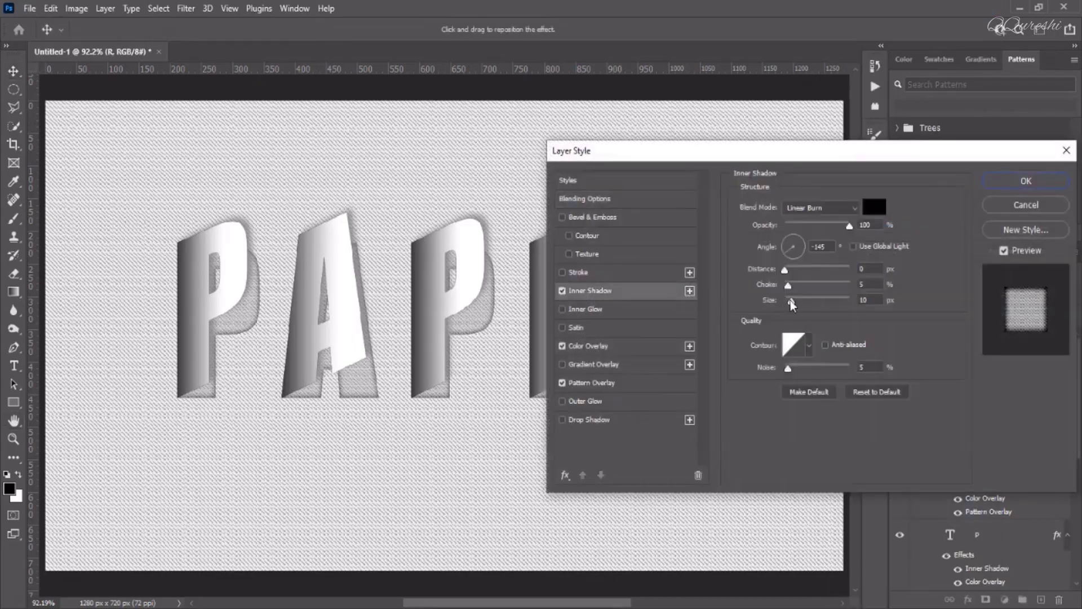
drag(789, 284, 791, 287)
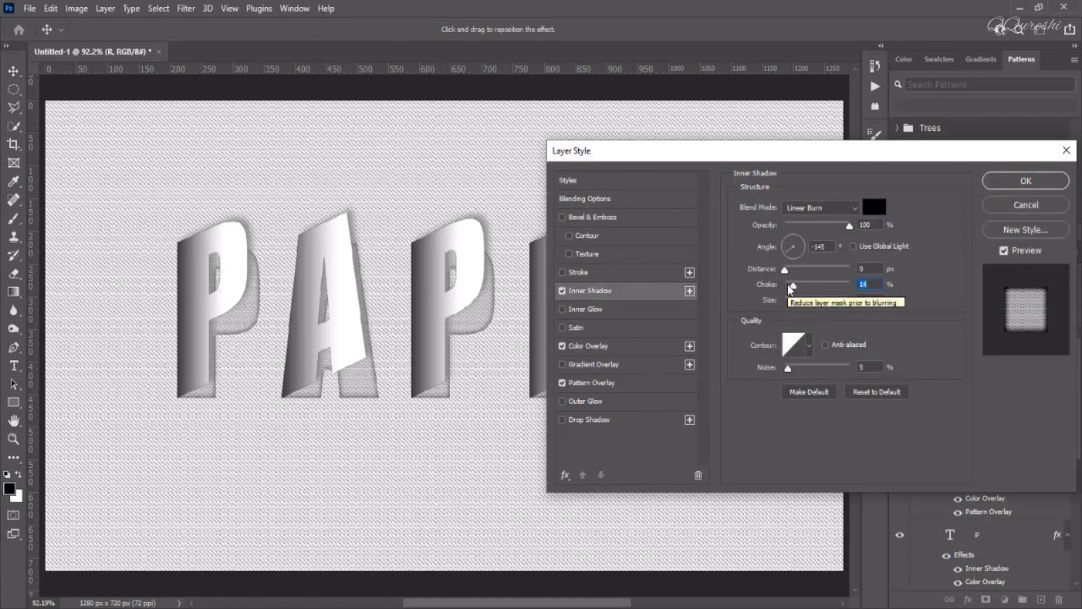
mouse_move(764, 158)
mouse_down()
mouse_move(952, 173)
mouse_move(311, 134)
mouse_up()
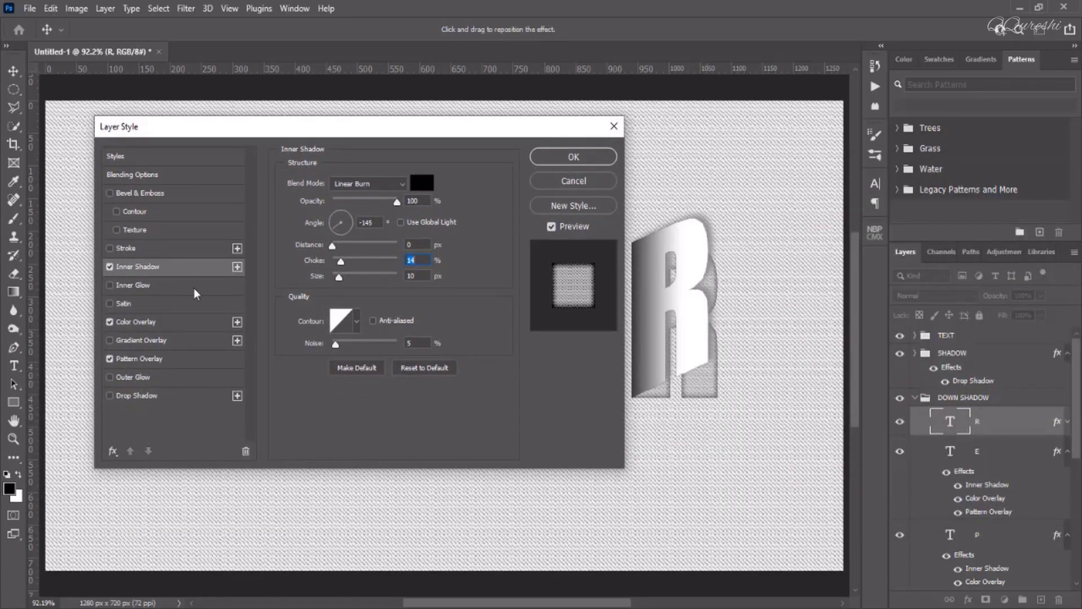
mouse_move(342, 265)
mouse_down()
mouse_move(362, 268)
mouse_move(350, 268)
mouse_up()
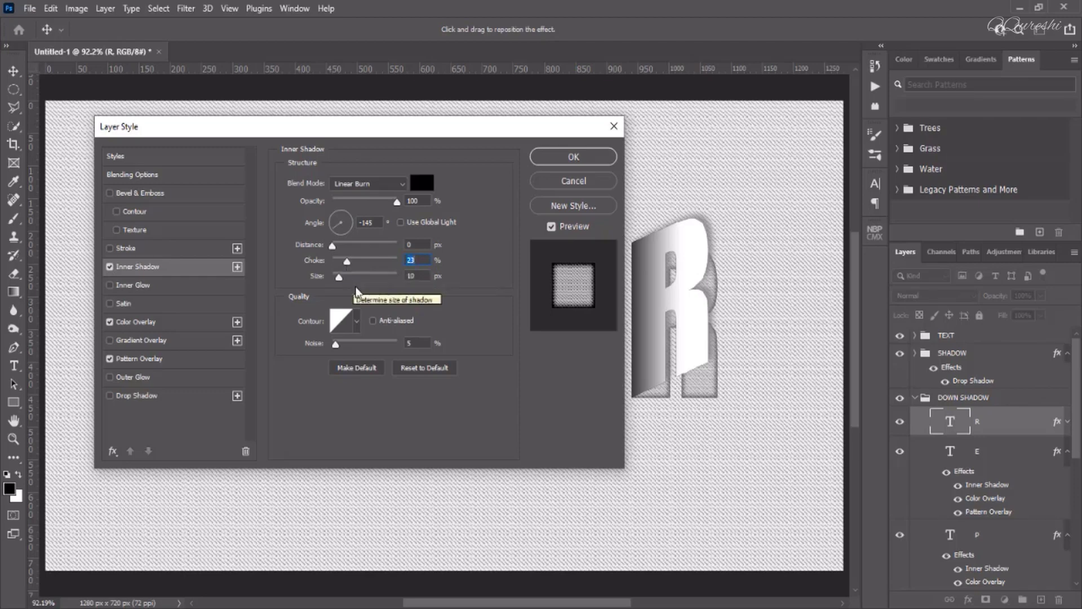
drag(347, 261, 336, 265)
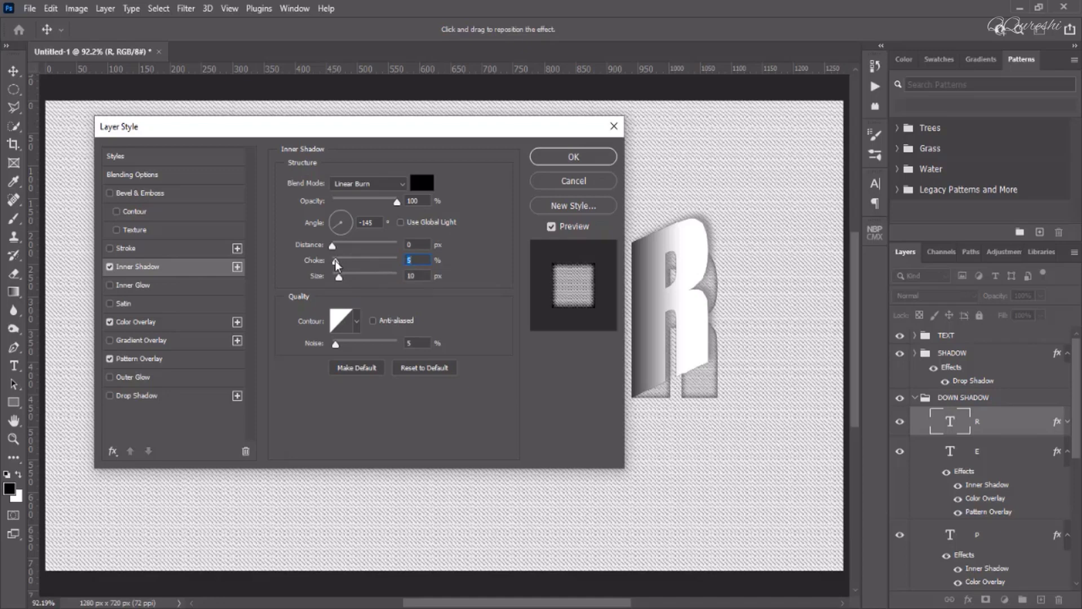
drag(342, 277, 339, 277)
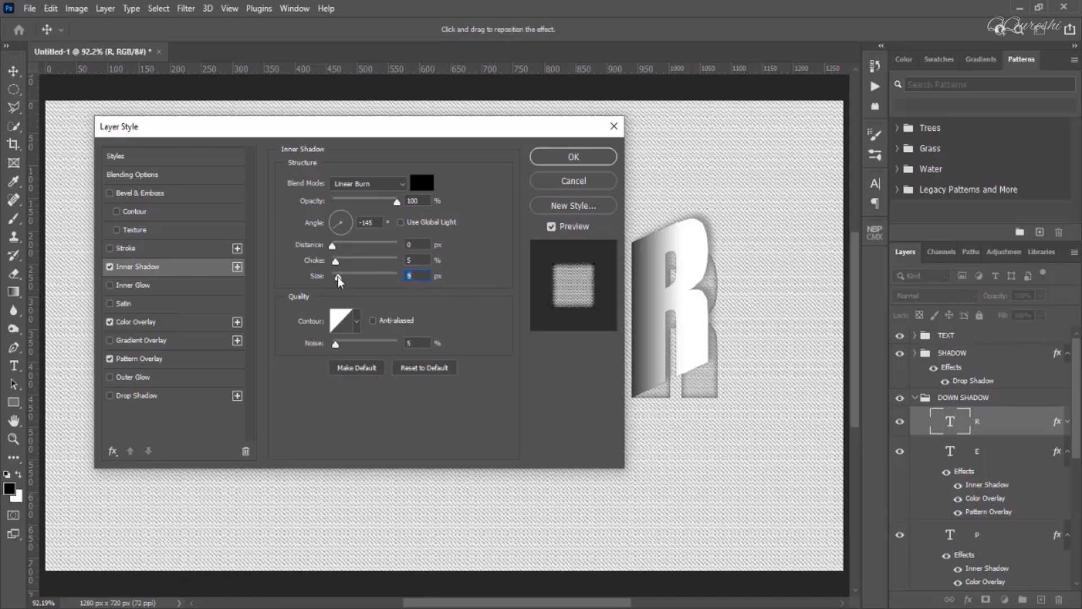
drag(340, 277, 339, 278)
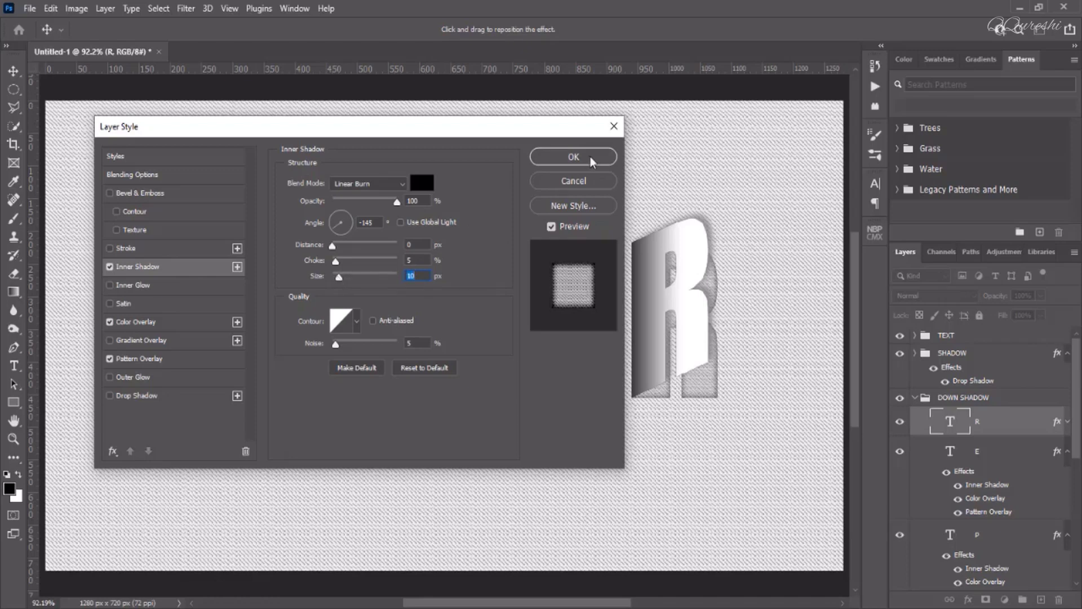
- Try Color Dodge and Linear Dodge blend modes, then restore Linear Burn and apply
click(397, 187)
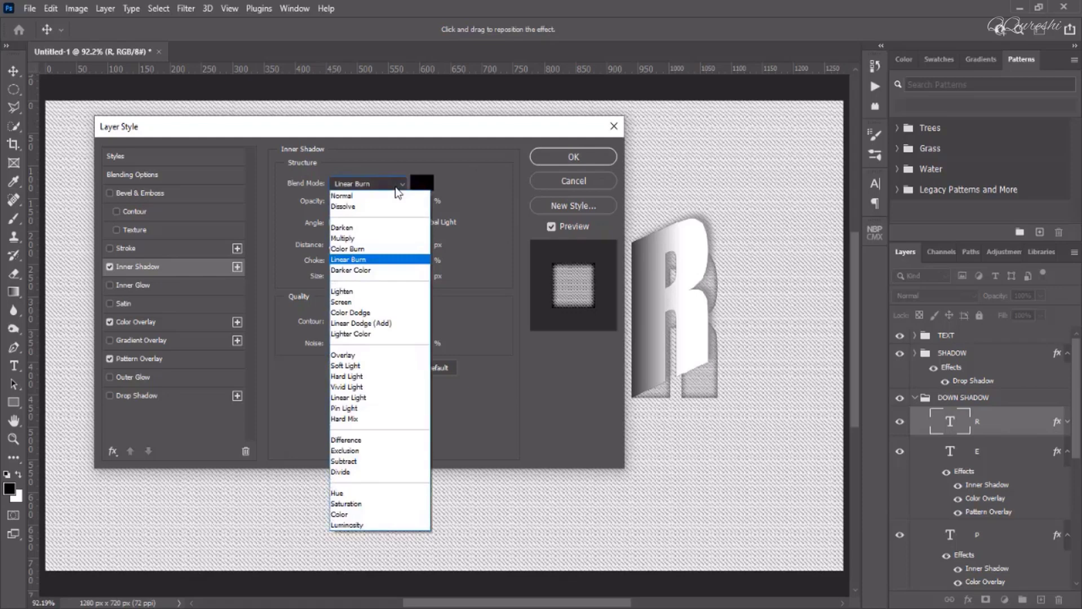
click(355, 313)
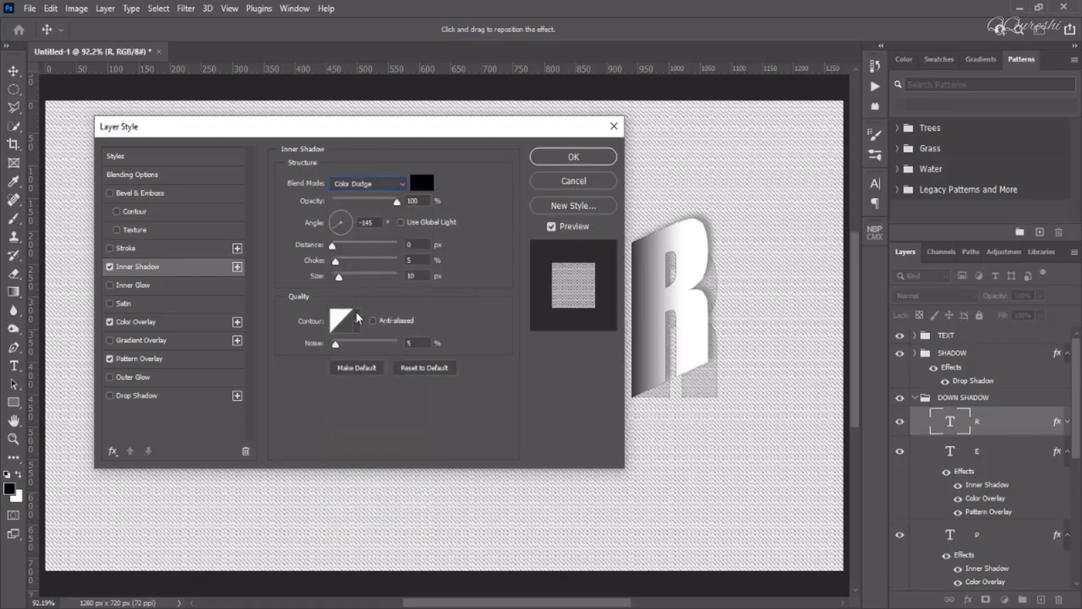
click(375, 186)
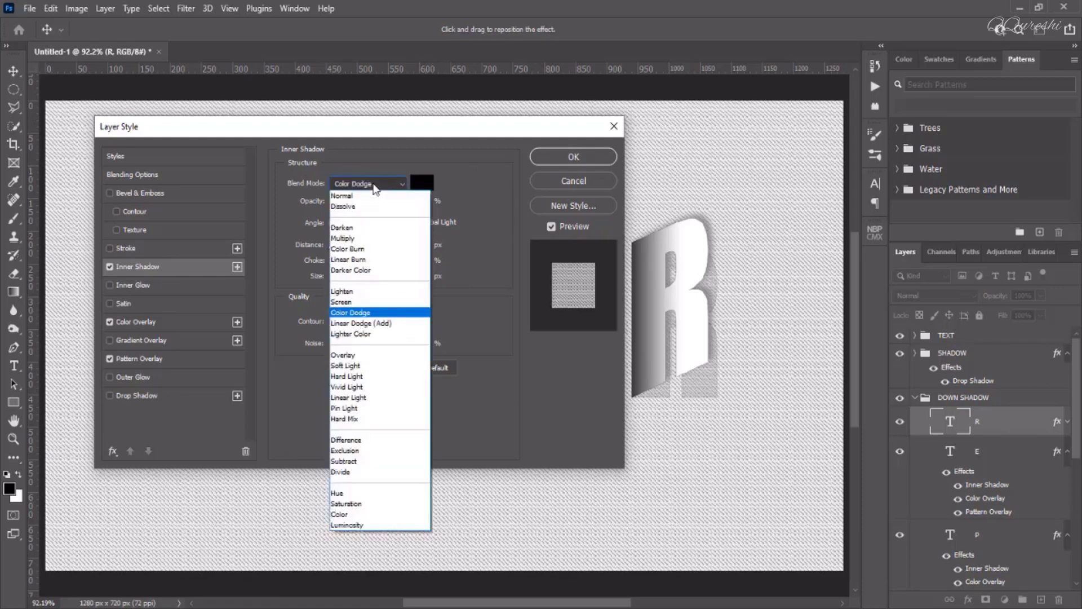
click(361, 326)
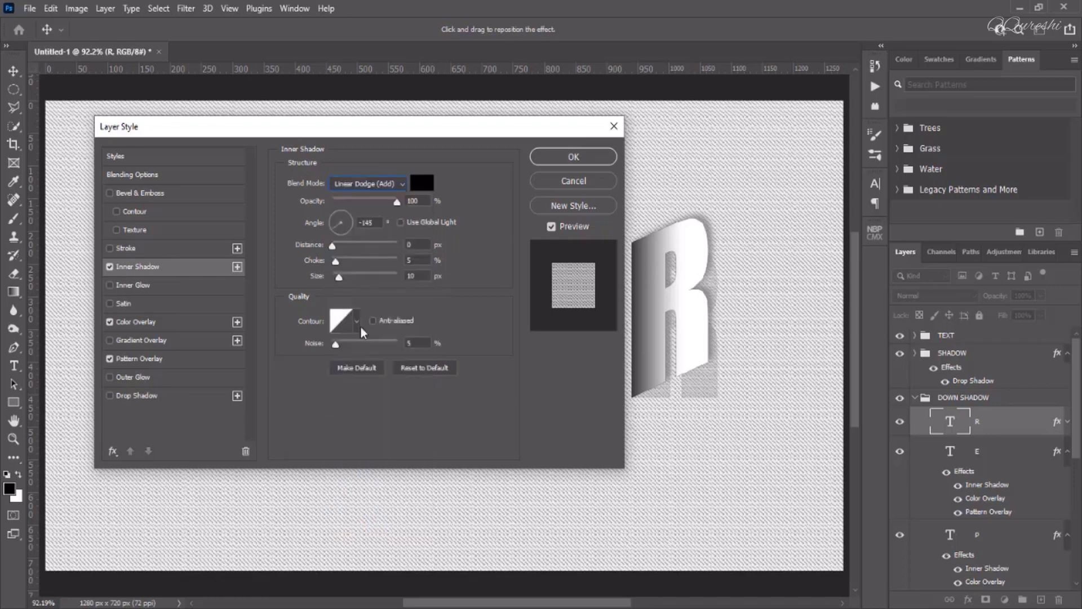
click(365, 187)
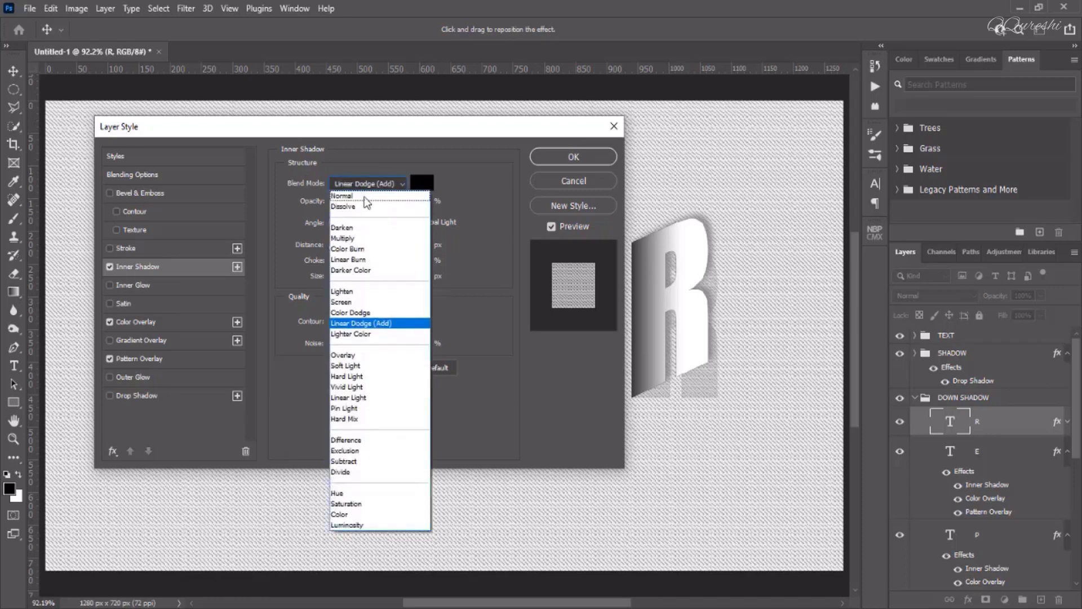
key(Escape)
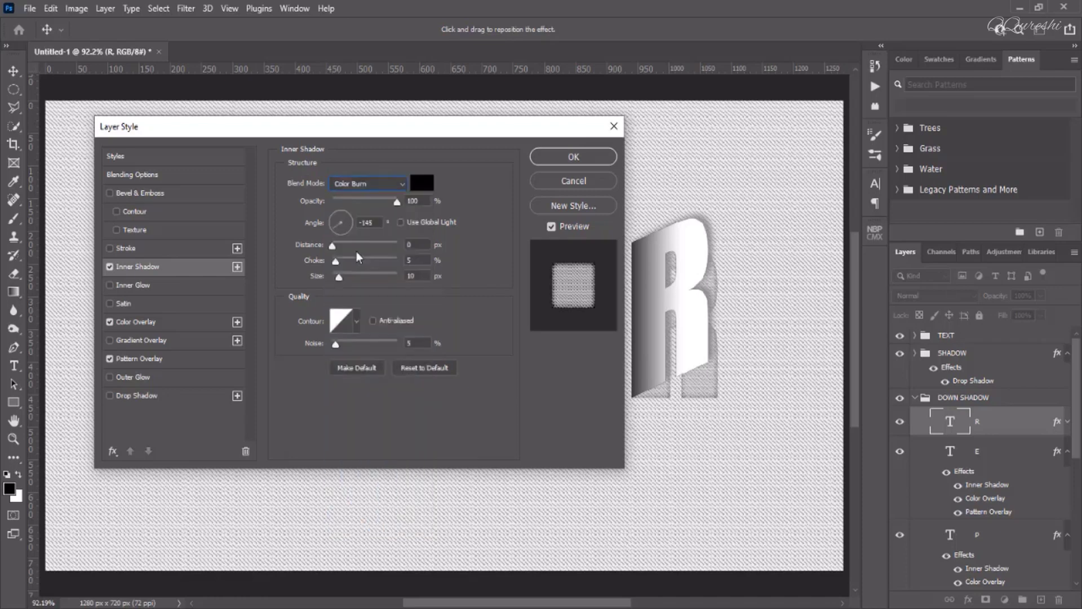
click(369, 184)
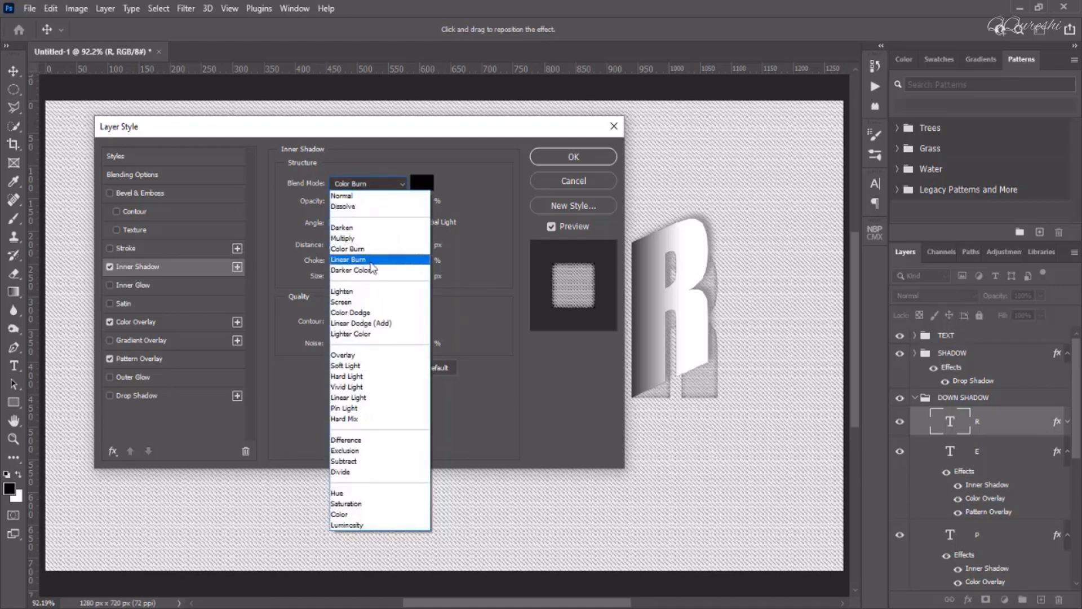
click(407, 265)
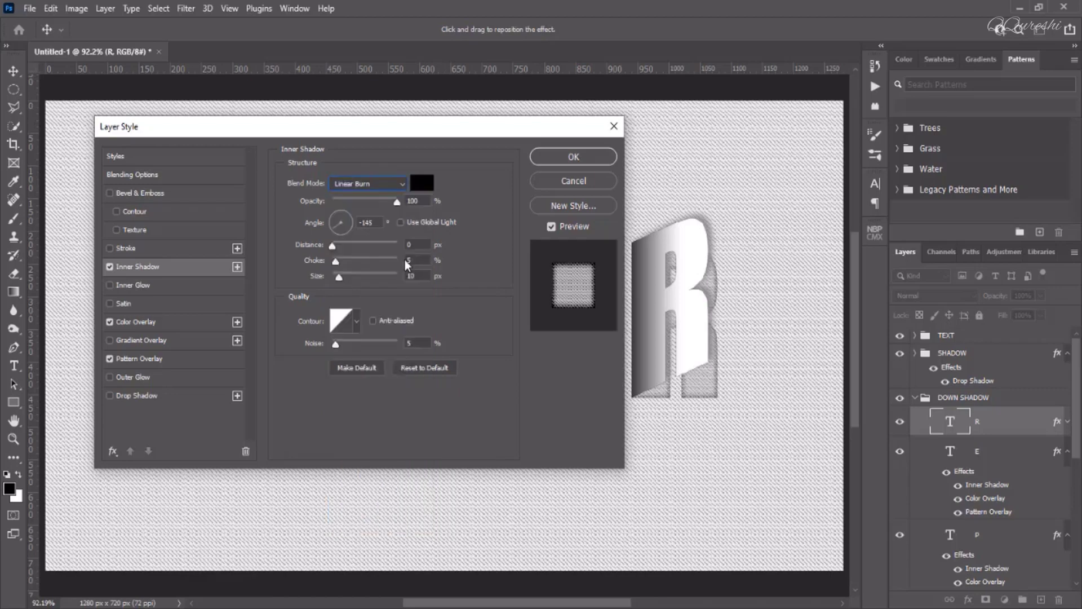
click(579, 160)
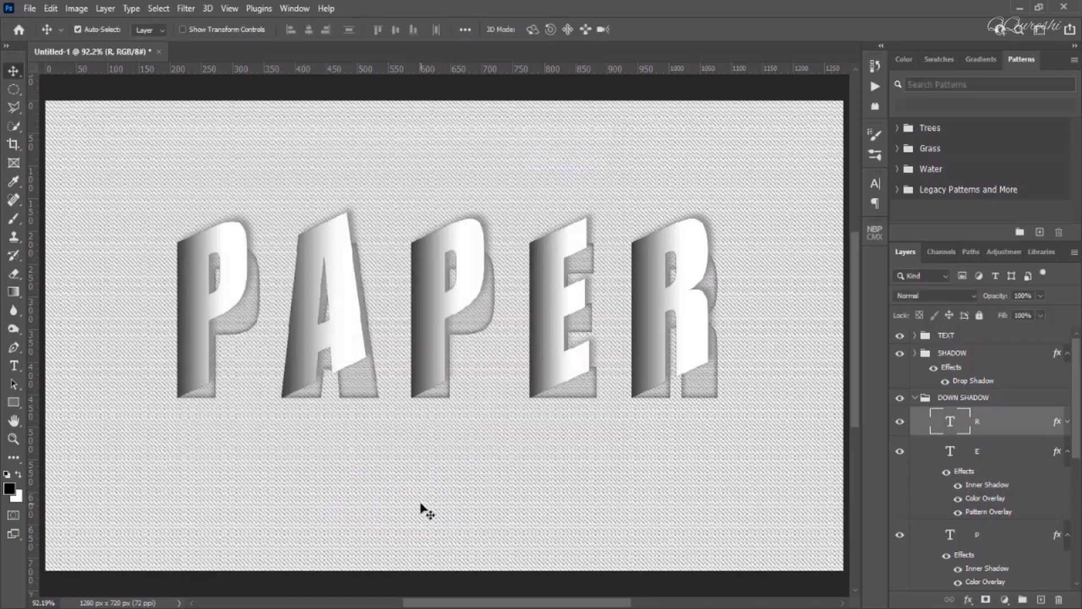
- View the finished PAPER artwork at 100% zoom with Ctrl+1
key(ctrl+1)
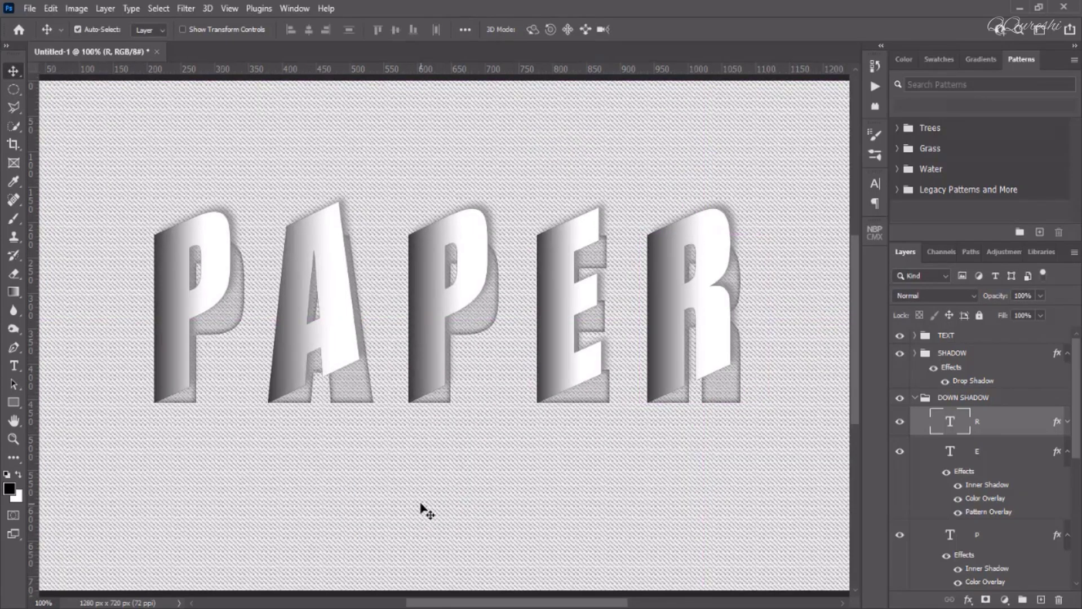